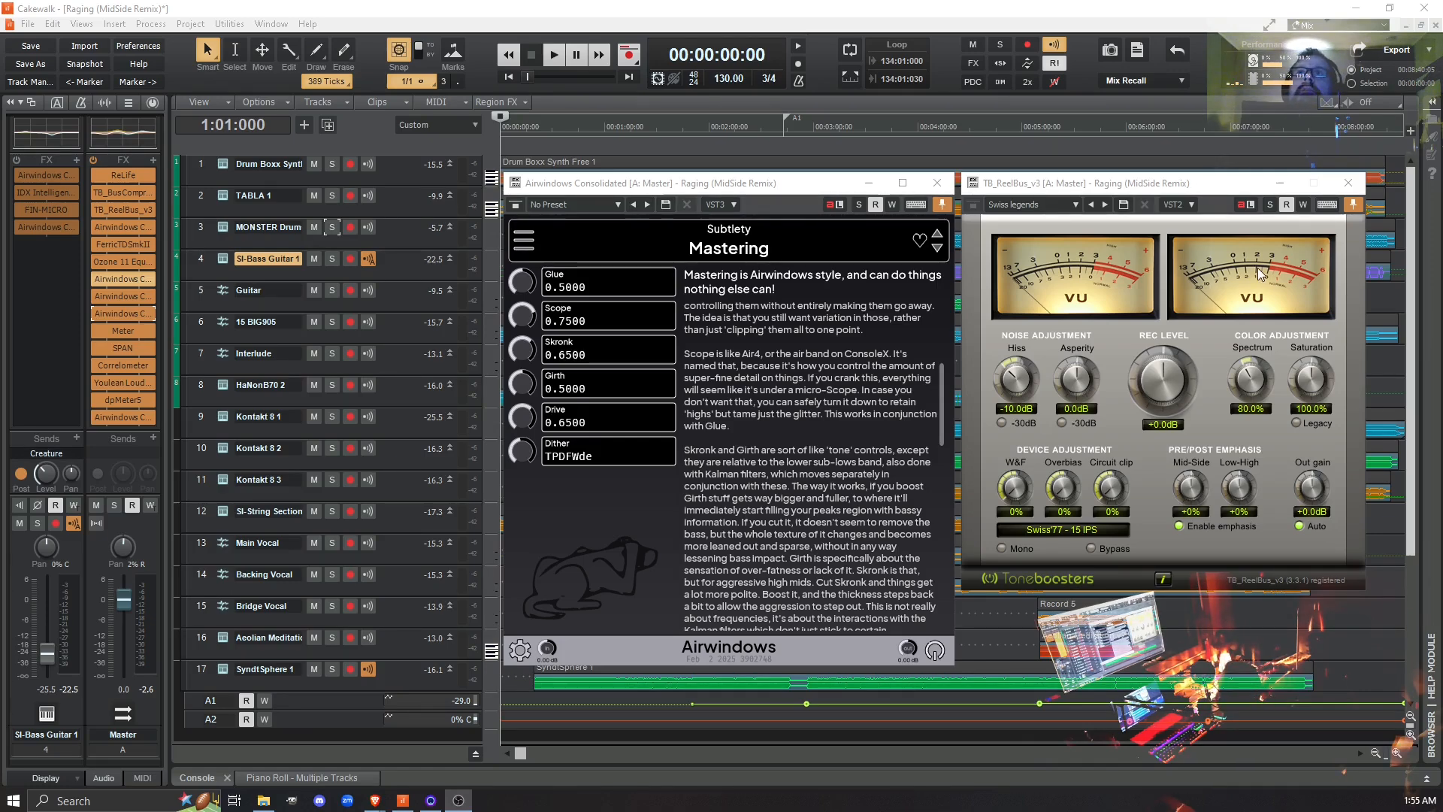
- Open the Meter plugin from the Master bus effects to examine its peak, slew and zero-cross graphs, and close it
click(1145, 185)
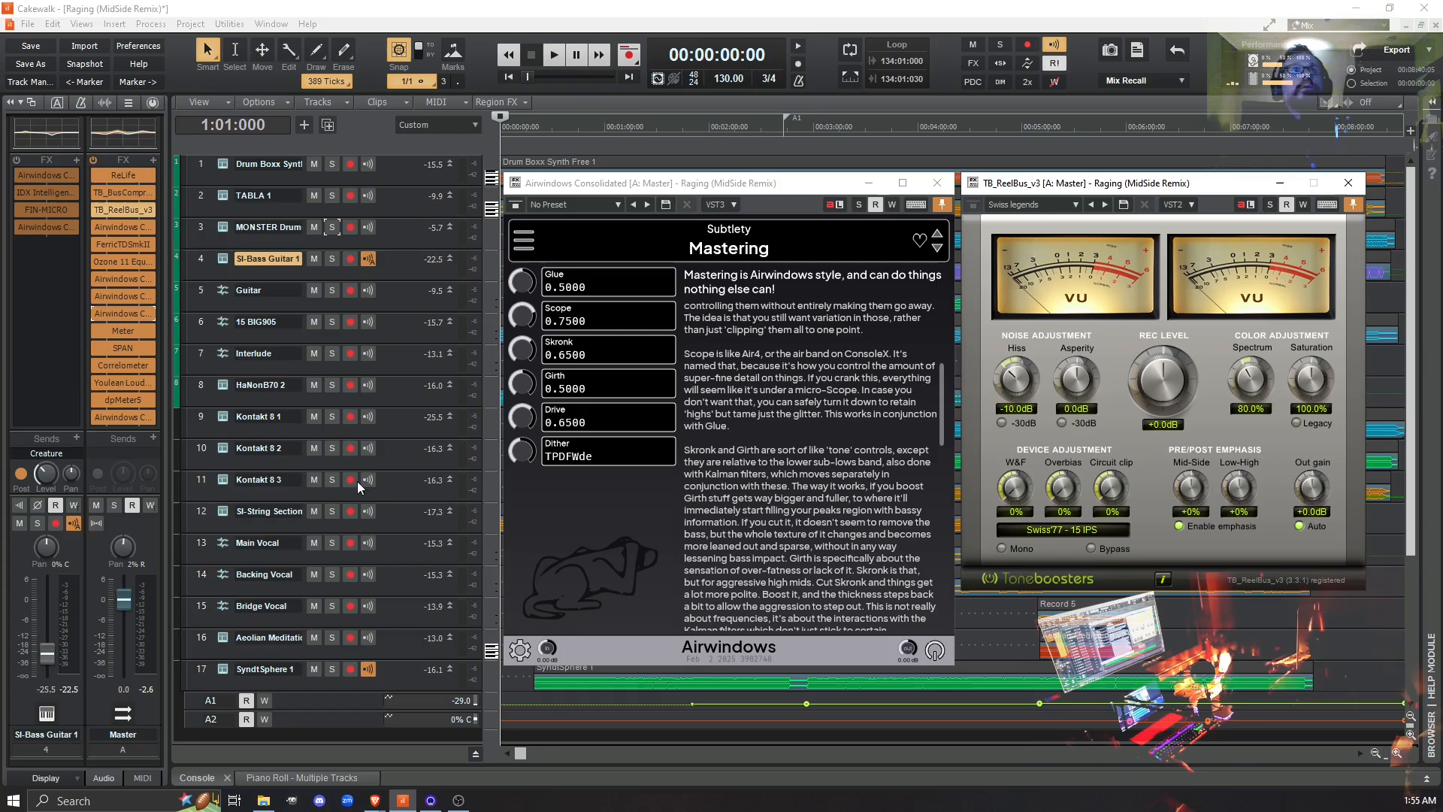
click(123, 332)
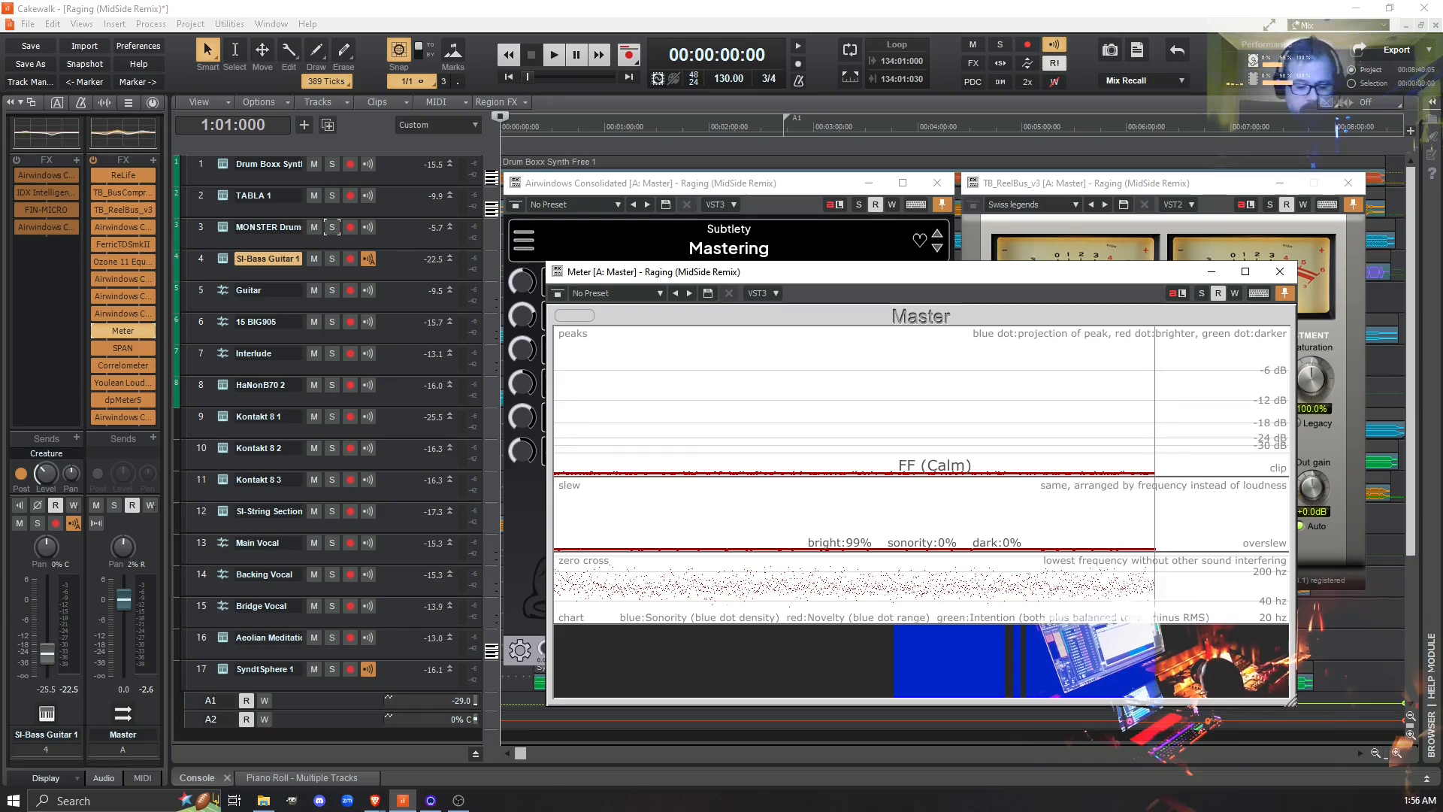
click(1280, 271)
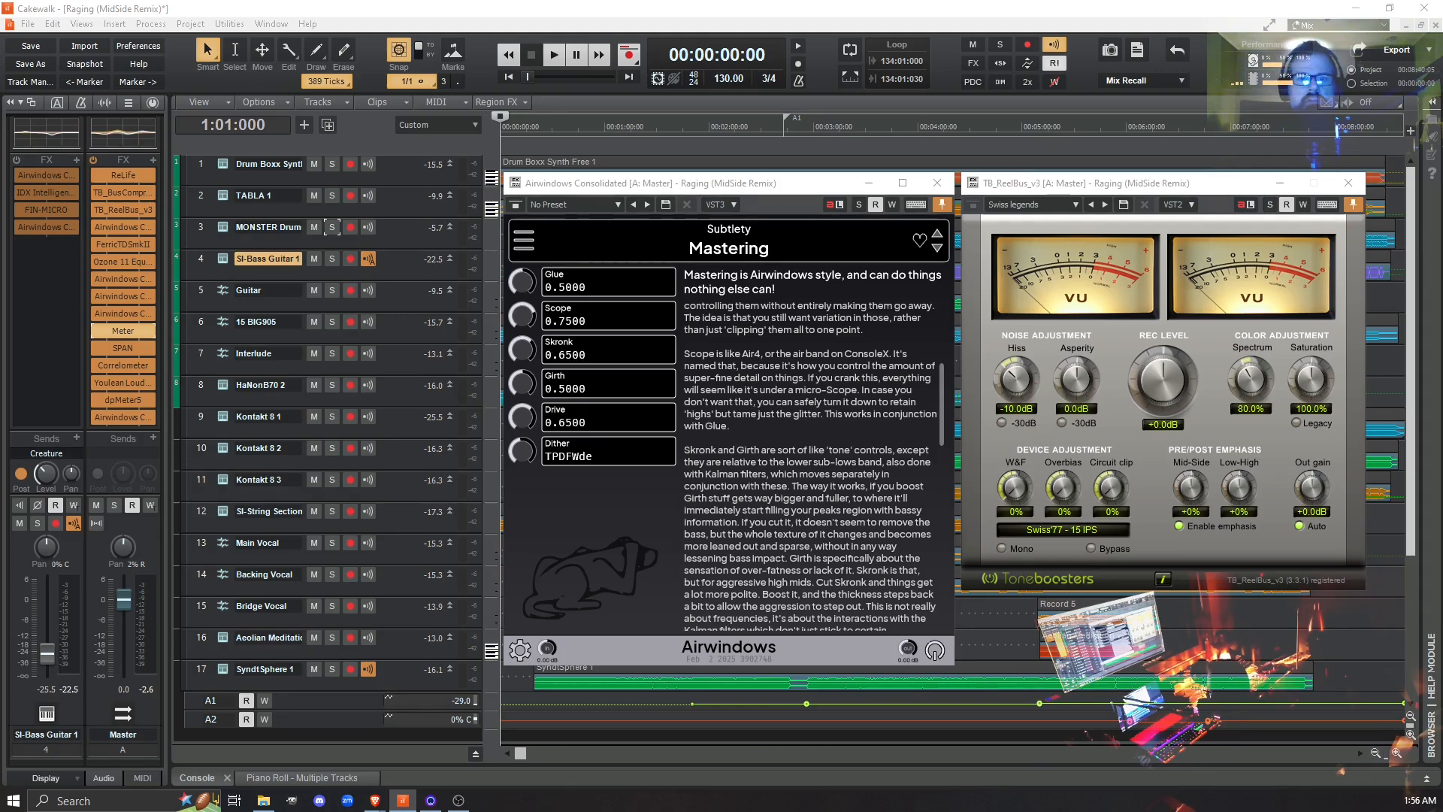
drag(811, 810, 828, 236)
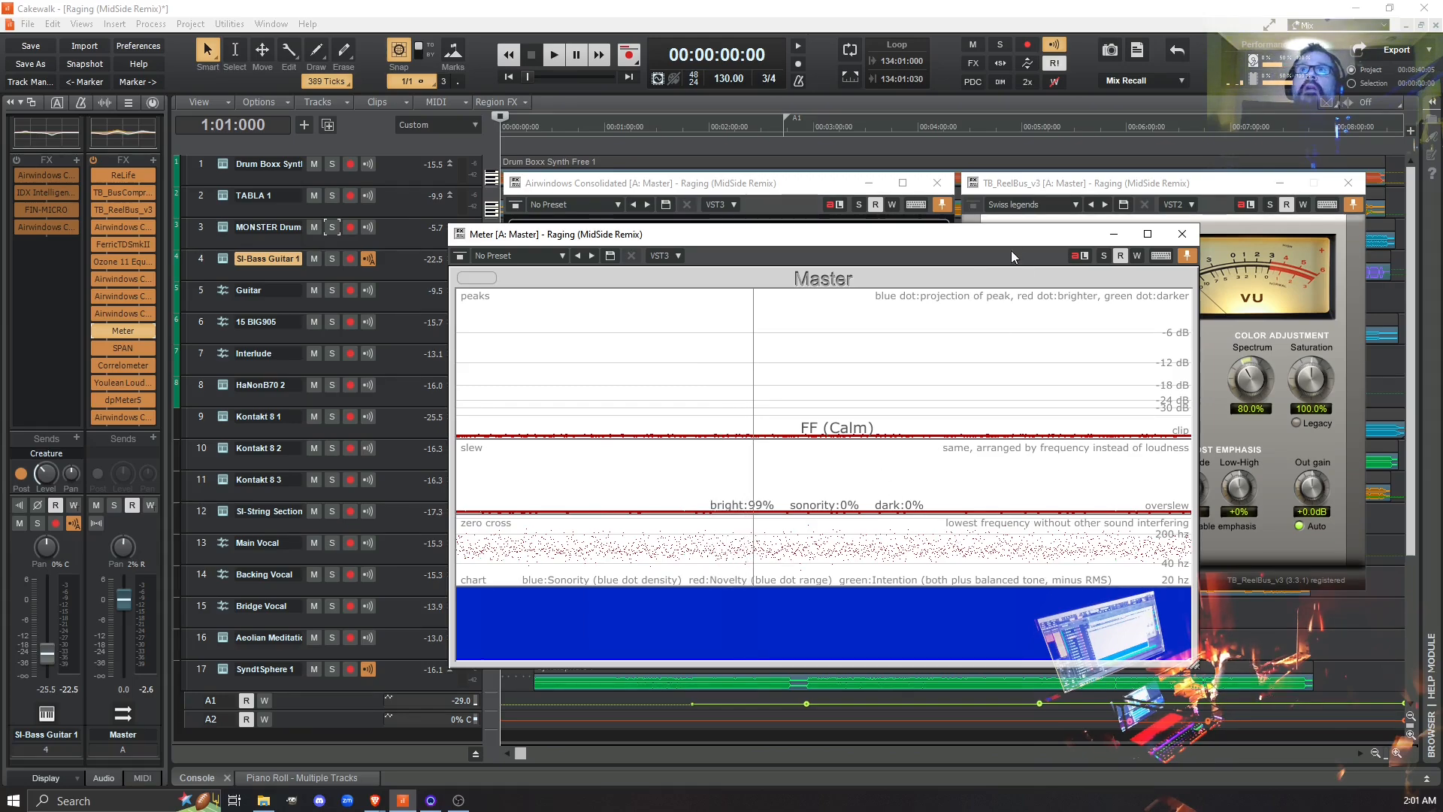
drag(959, 238, 902, 572)
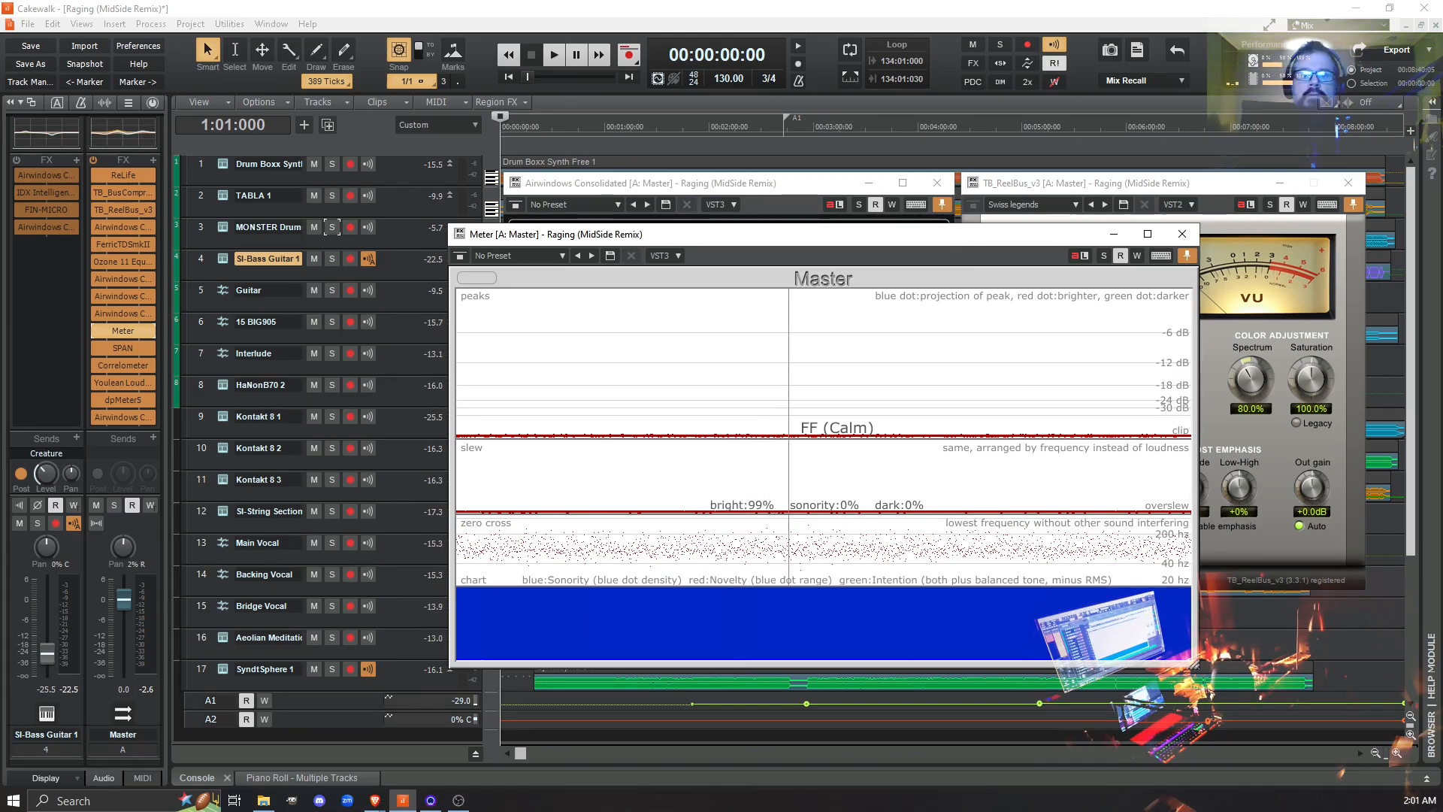
click(1182, 234)
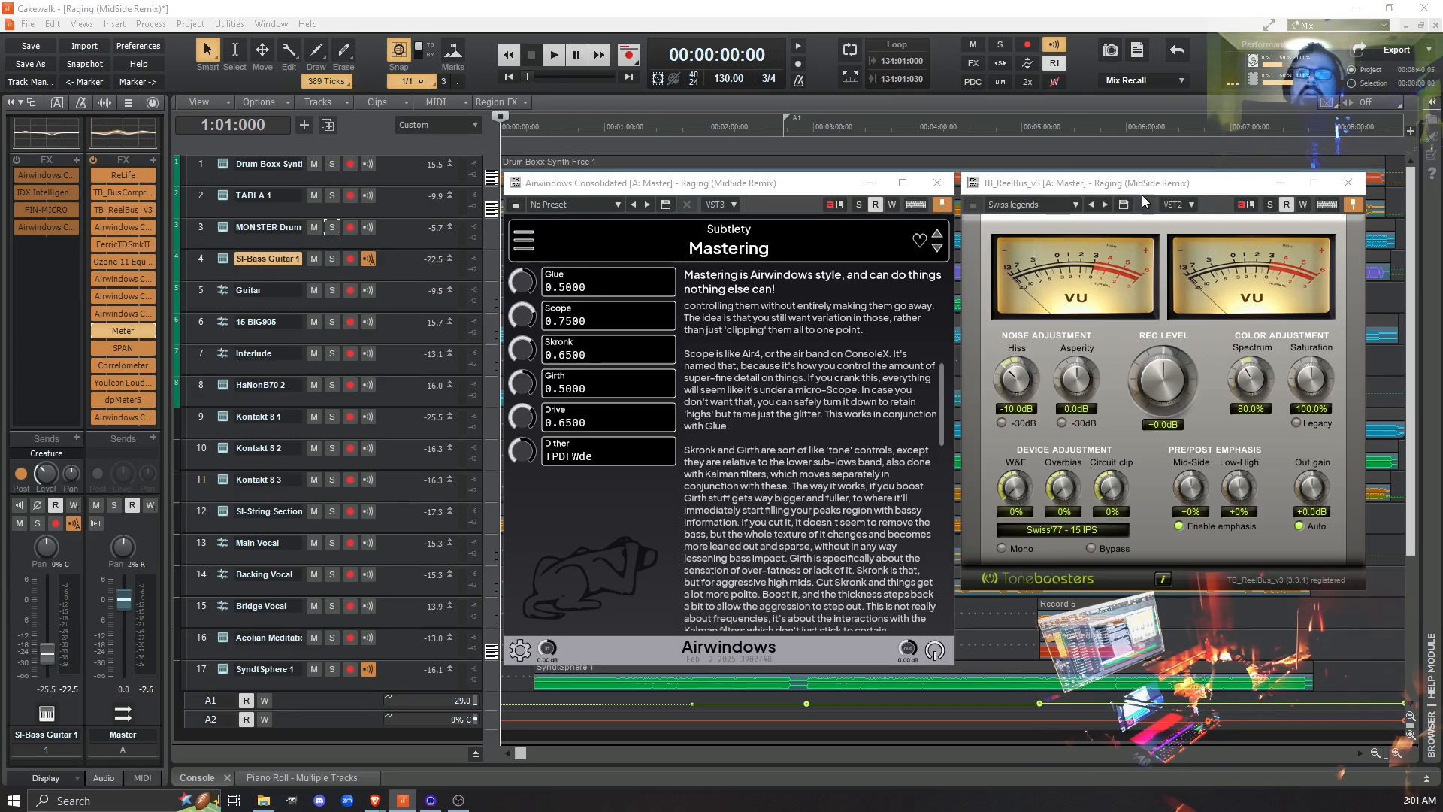
- Examine the preset list of TB_ReelBus_v3, keeping Swiss legends, and check the Master bus Meter again
click(1075, 204)
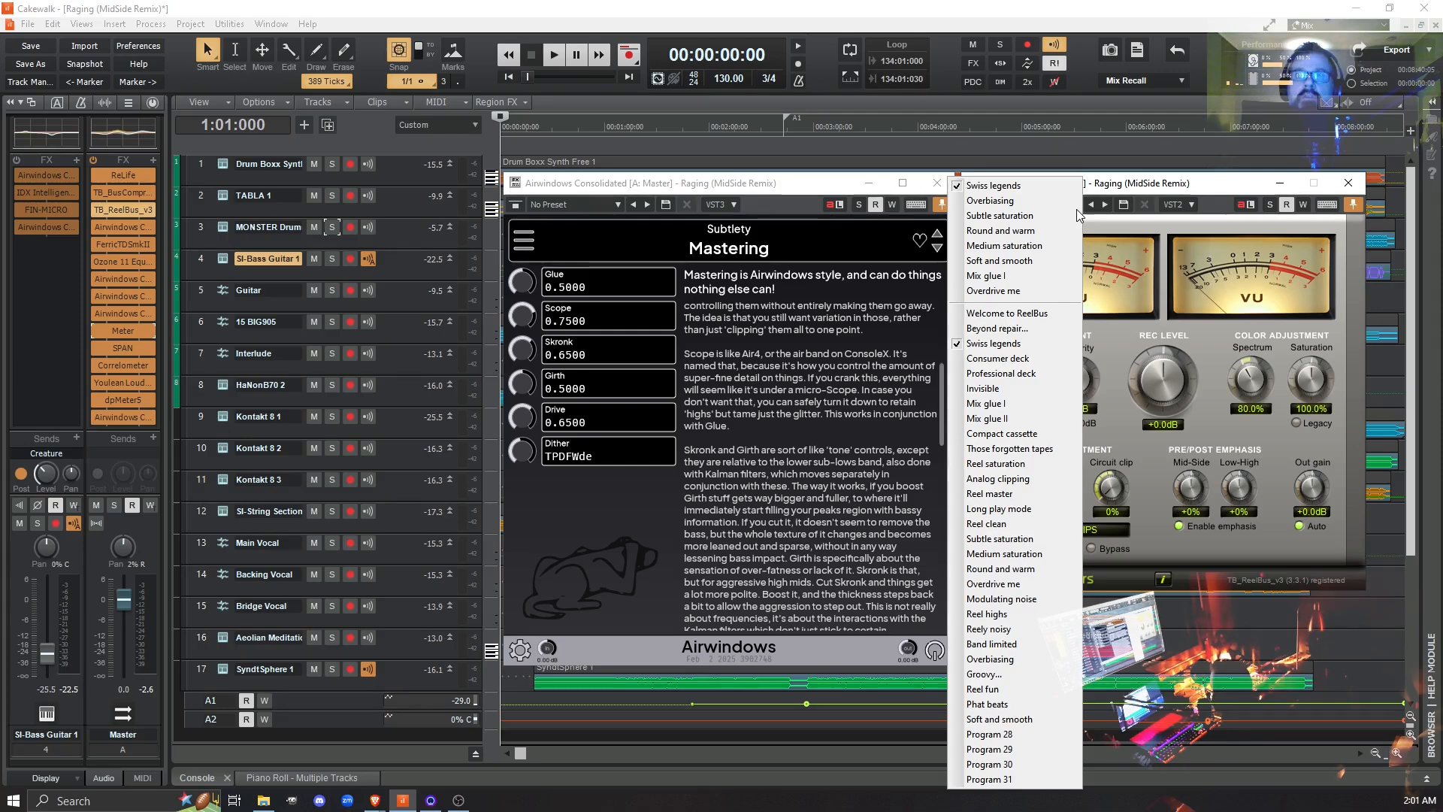
click(1129, 188)
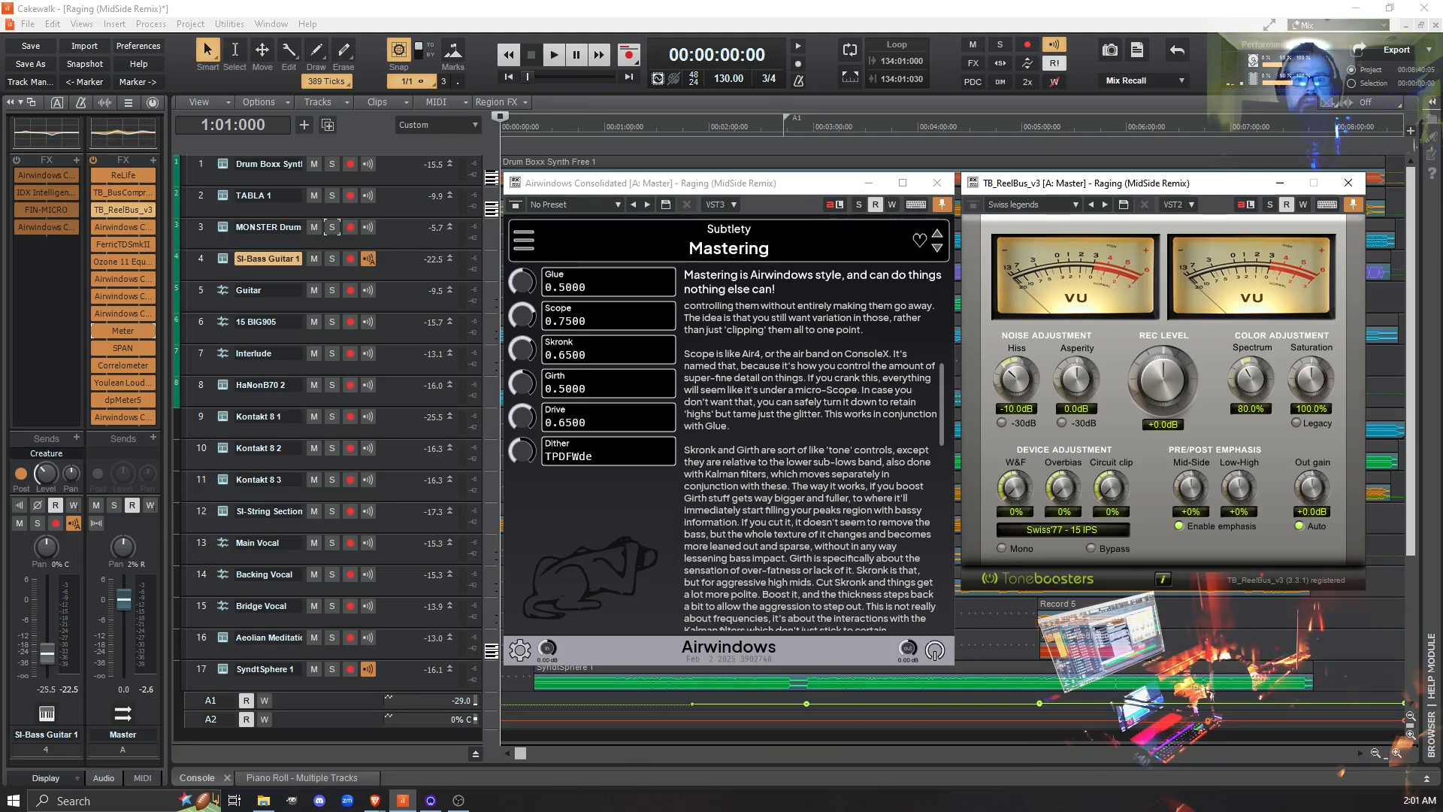
drag(759, 811, 704, 219)
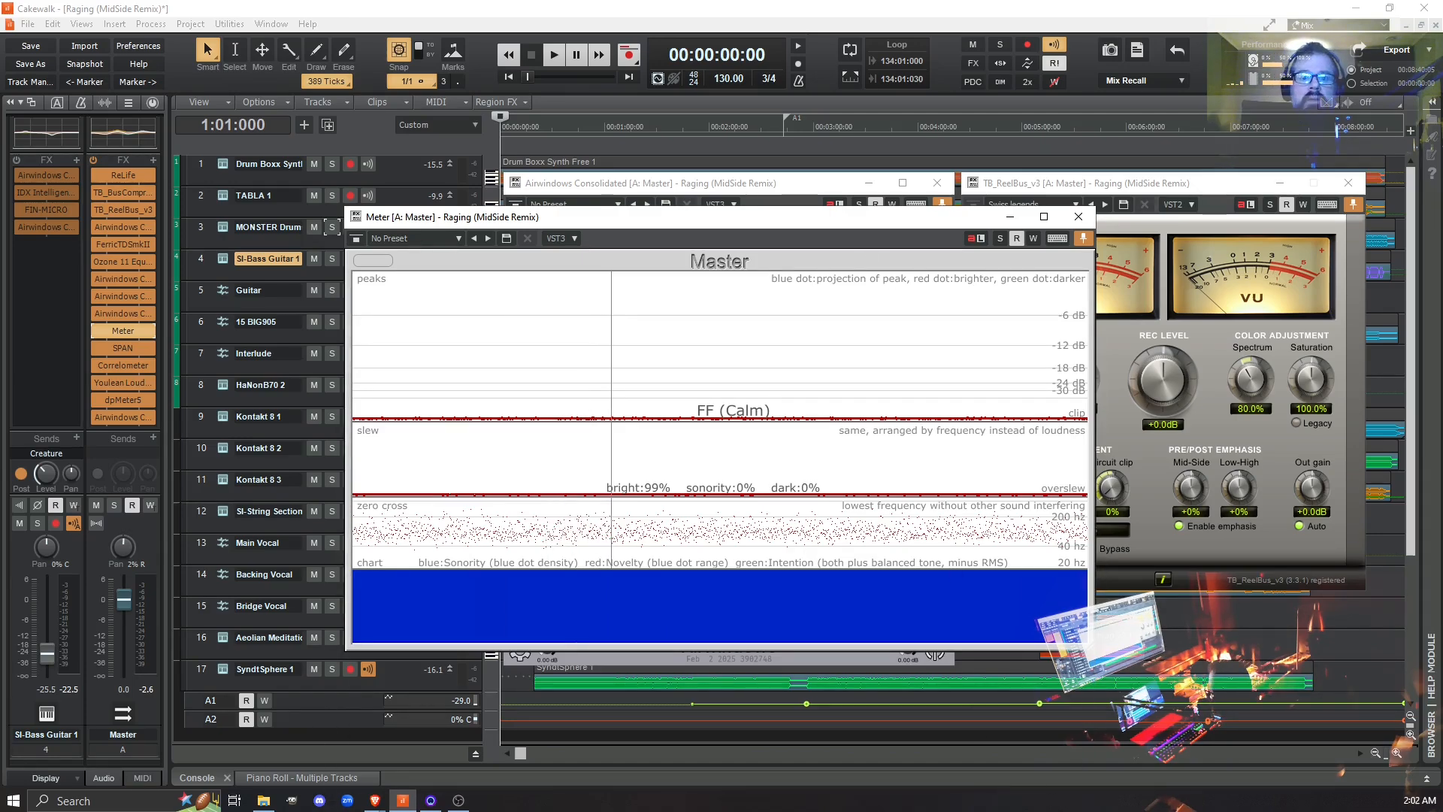
click(1078, 217)
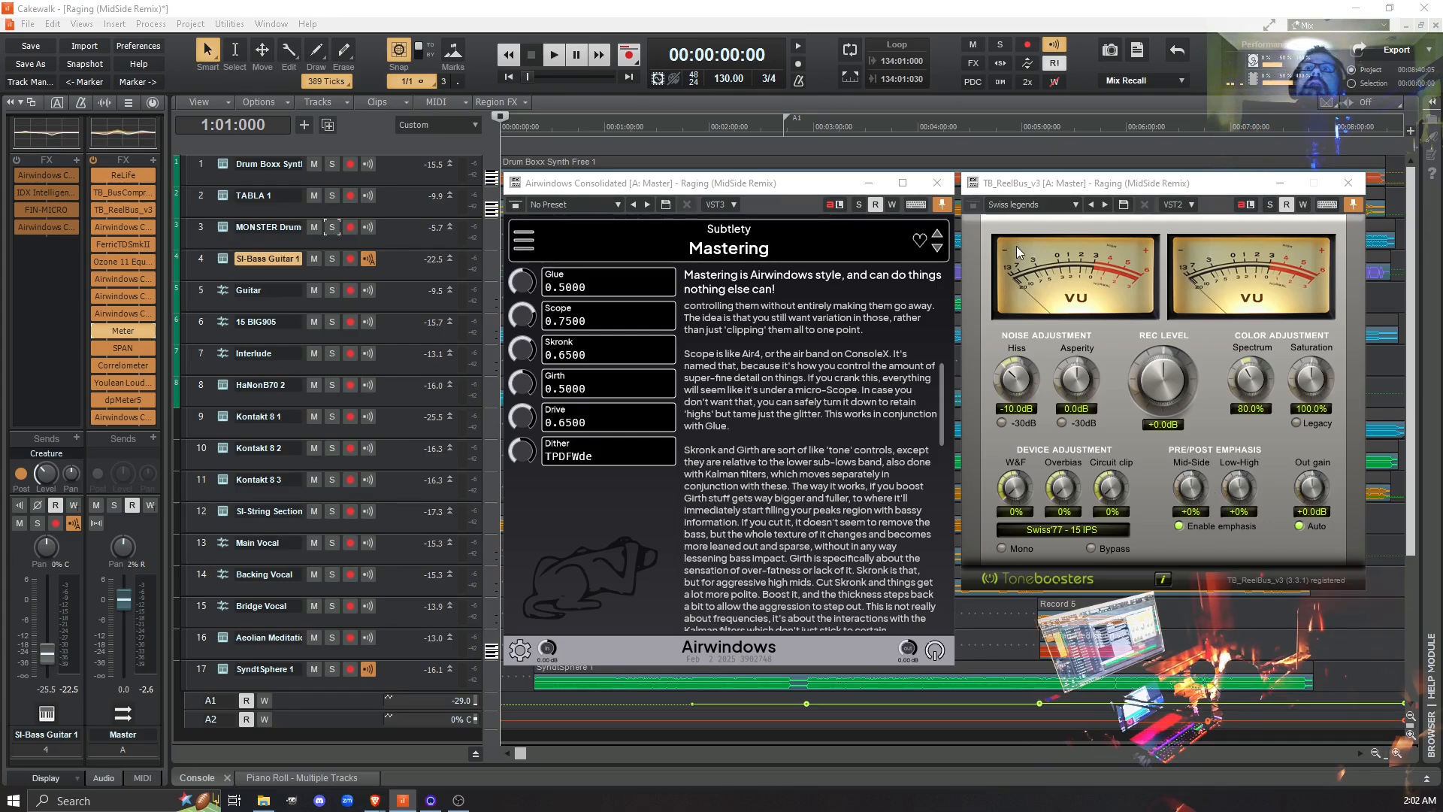
click(1076, 206)
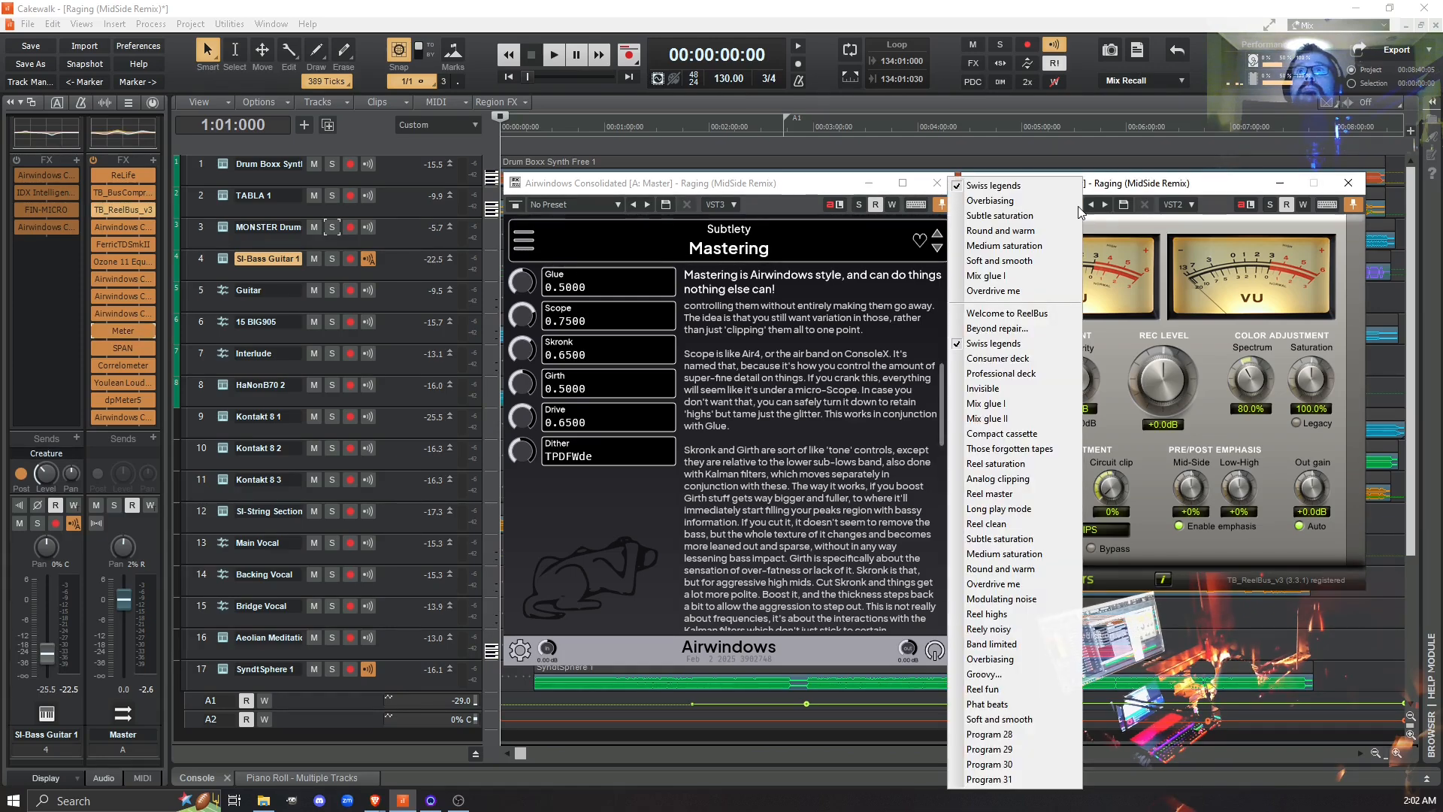
click(1117, 191)
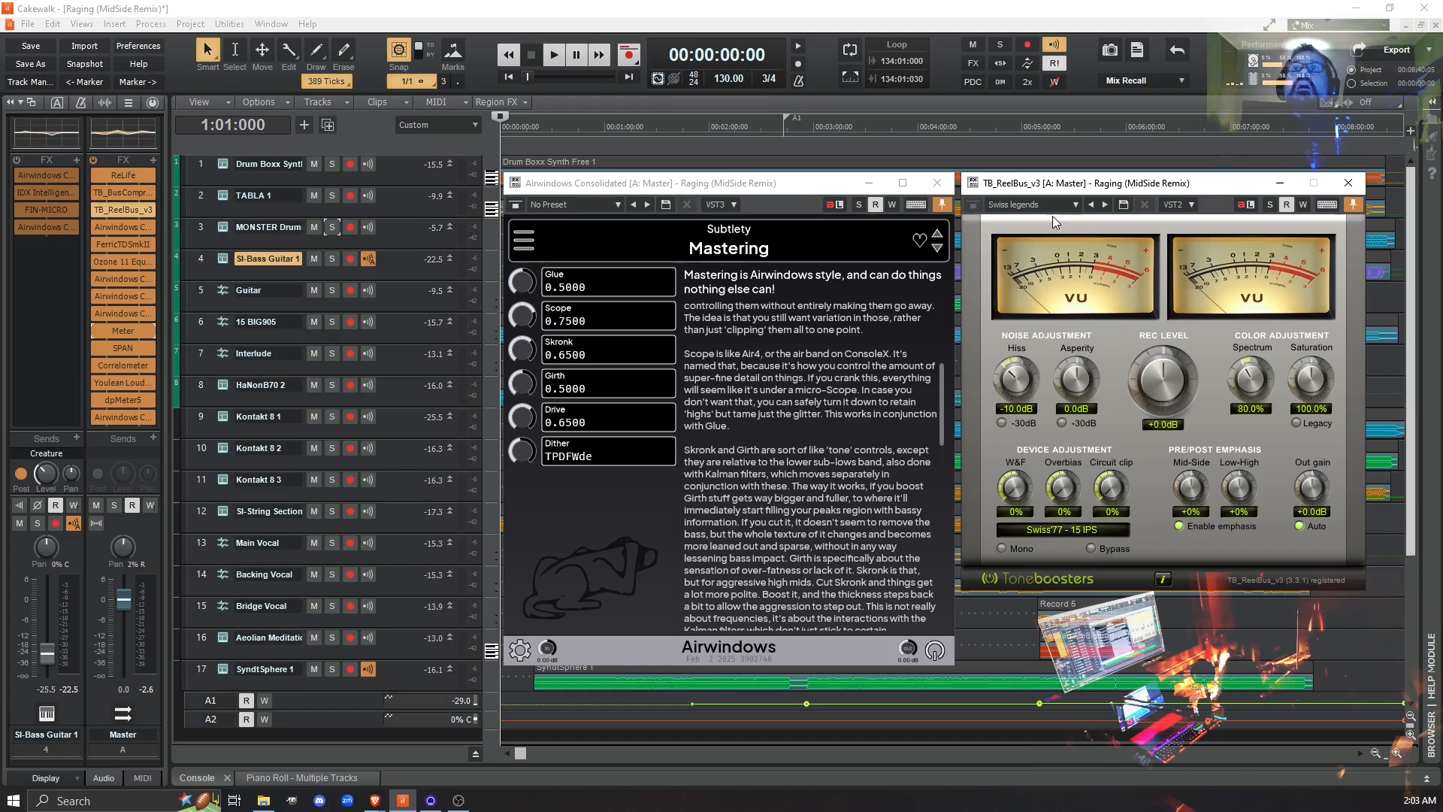
click(1077, 205)
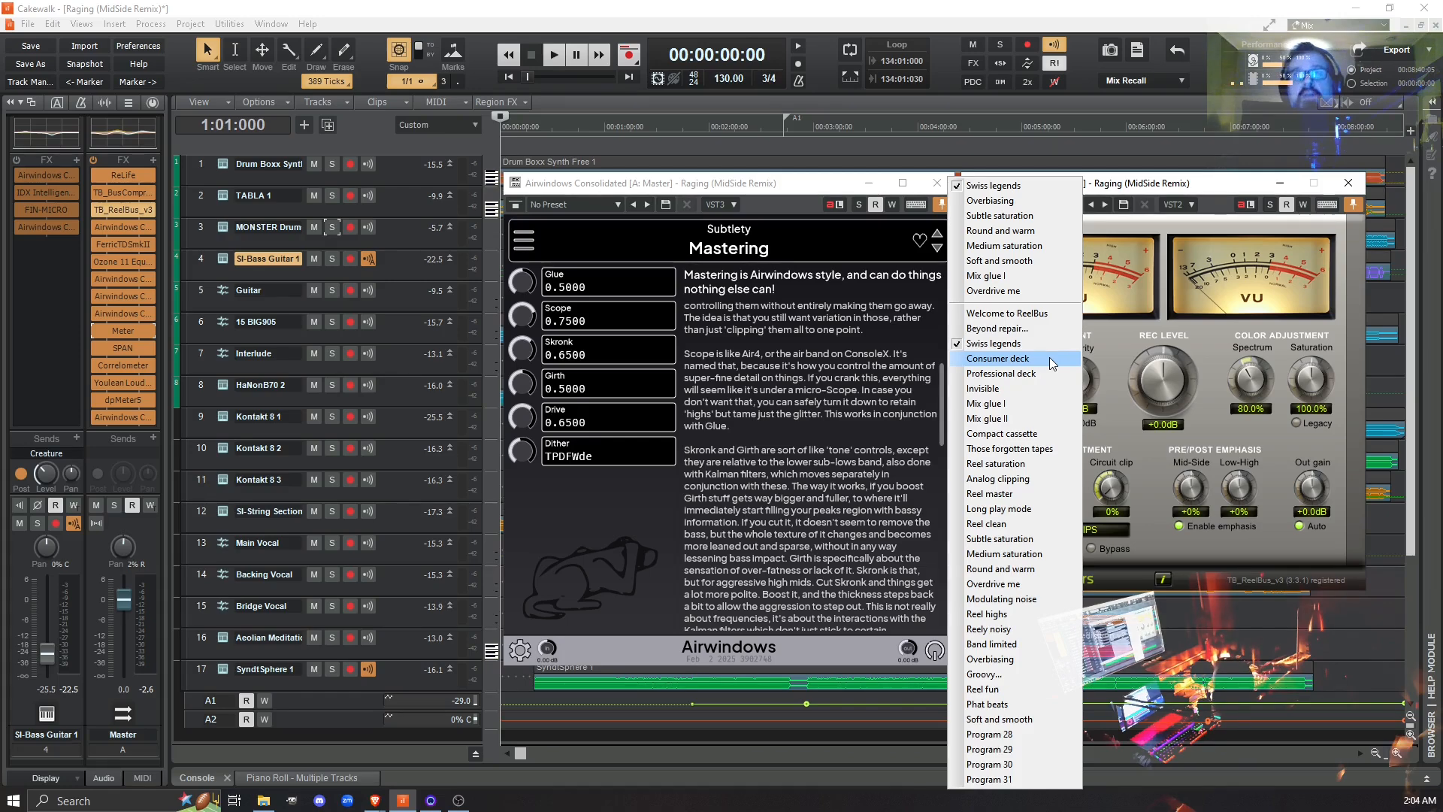
click(1167, 189)
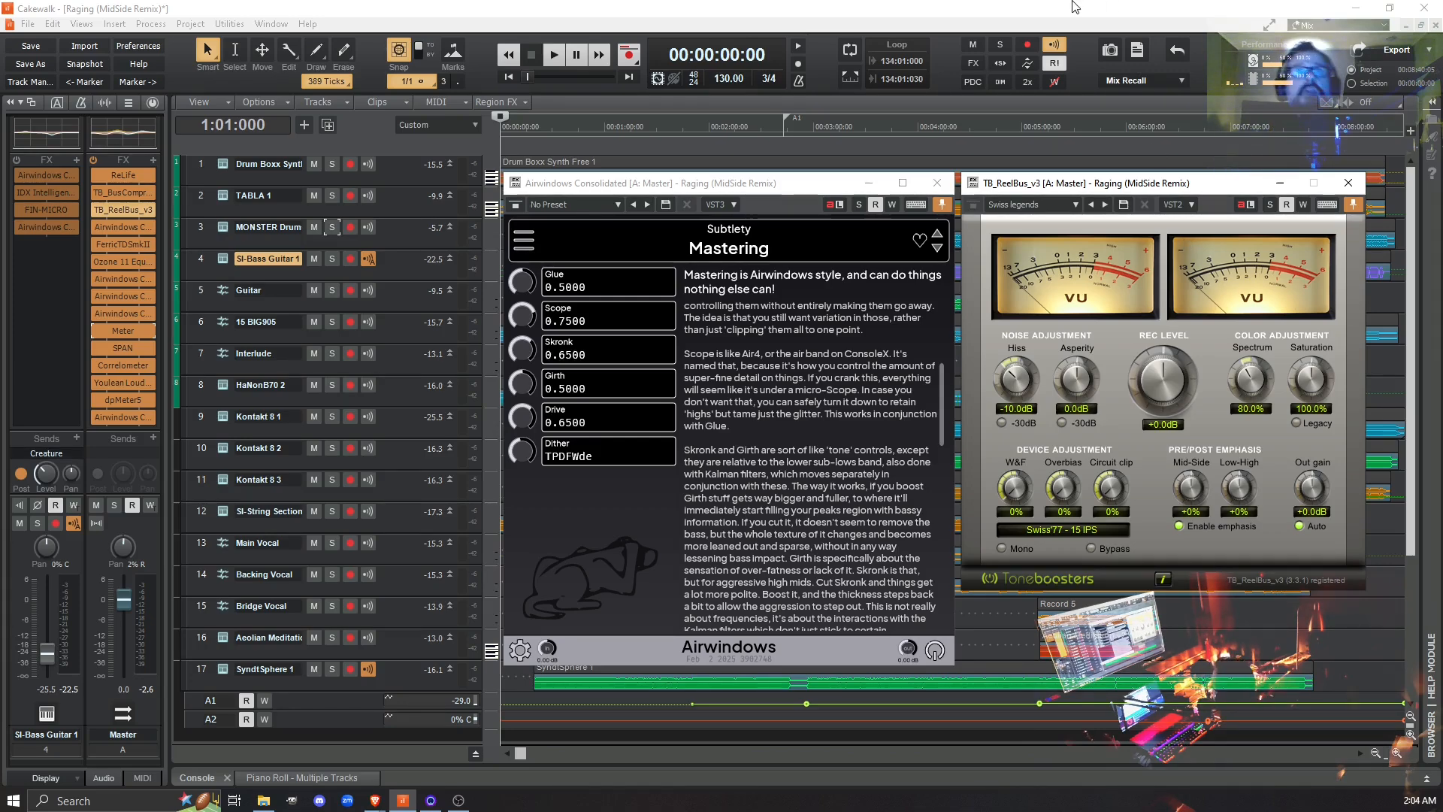
- Browse the effect categories of Airwindows Consolidated, including the Subtlety group, keeping Mastering as the loaded effect
click(759, 187)
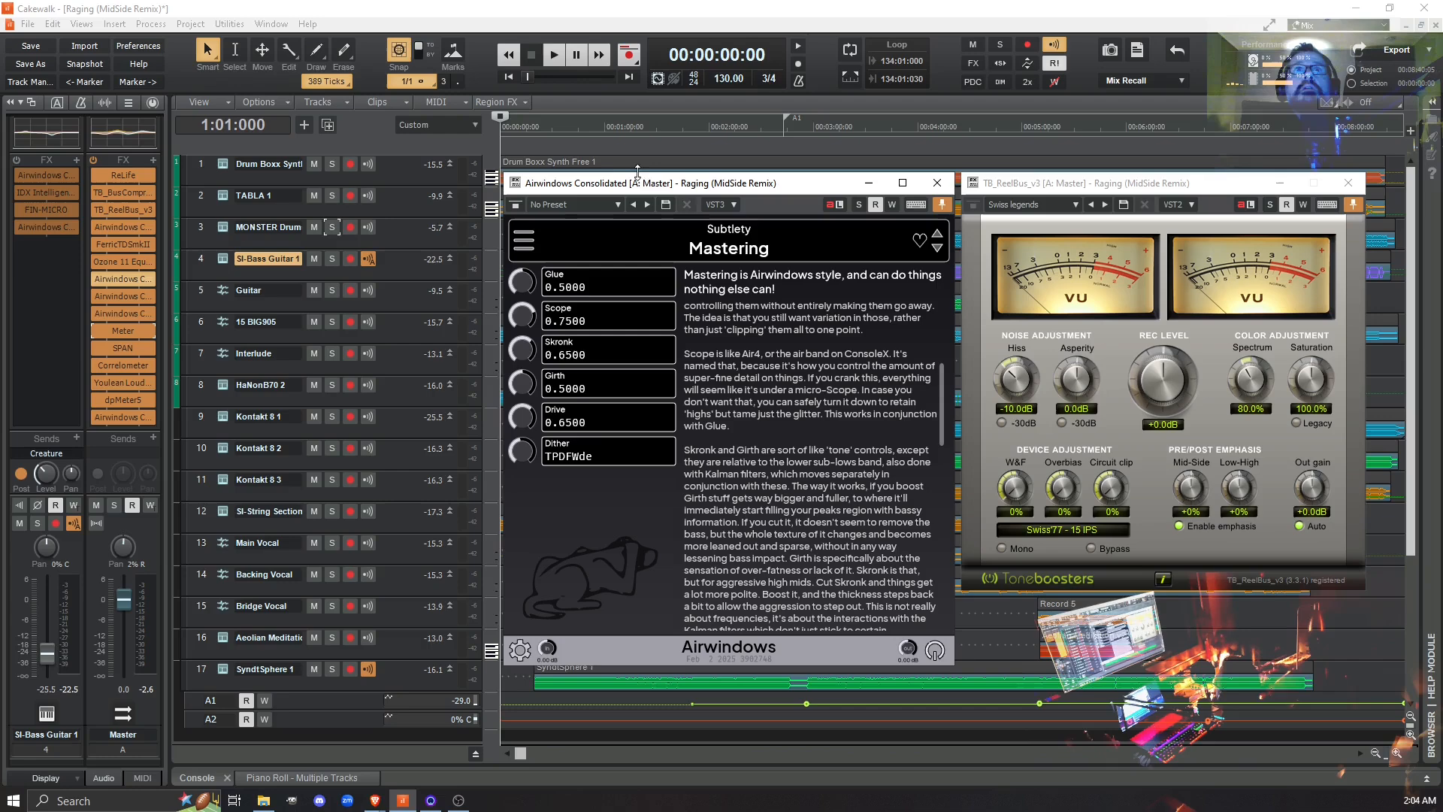
click(526, 240)
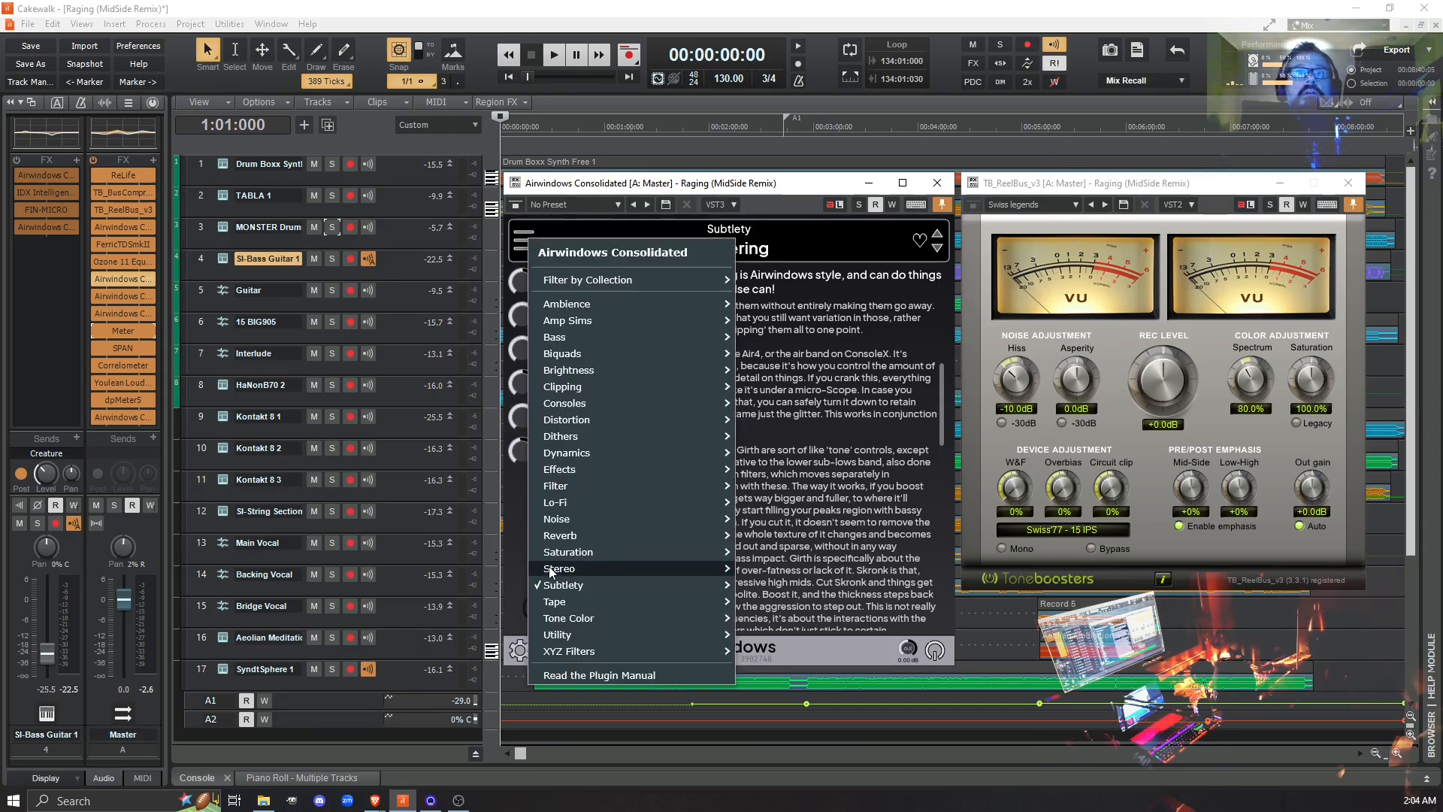
mouse_move(665, 589)
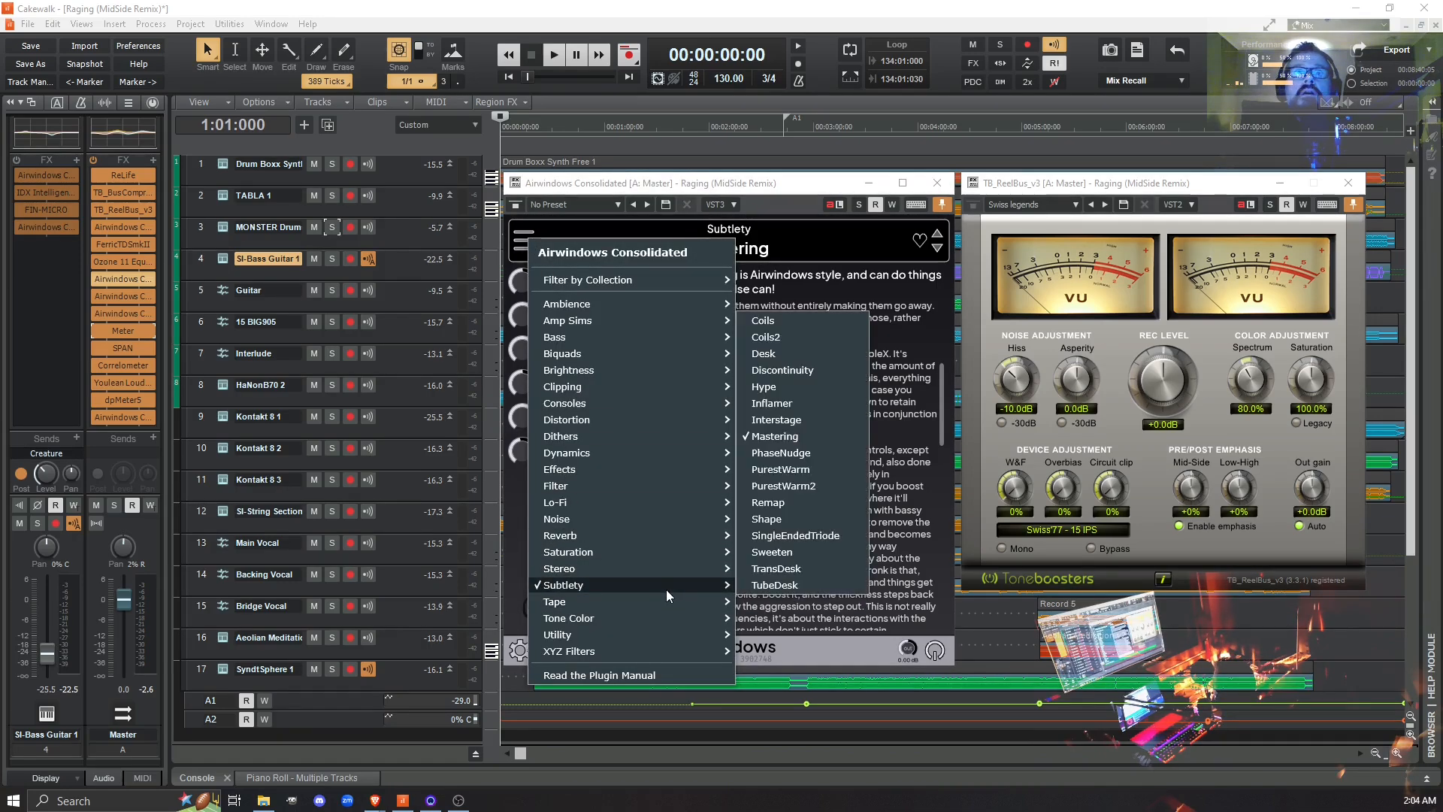
click(709, 185)
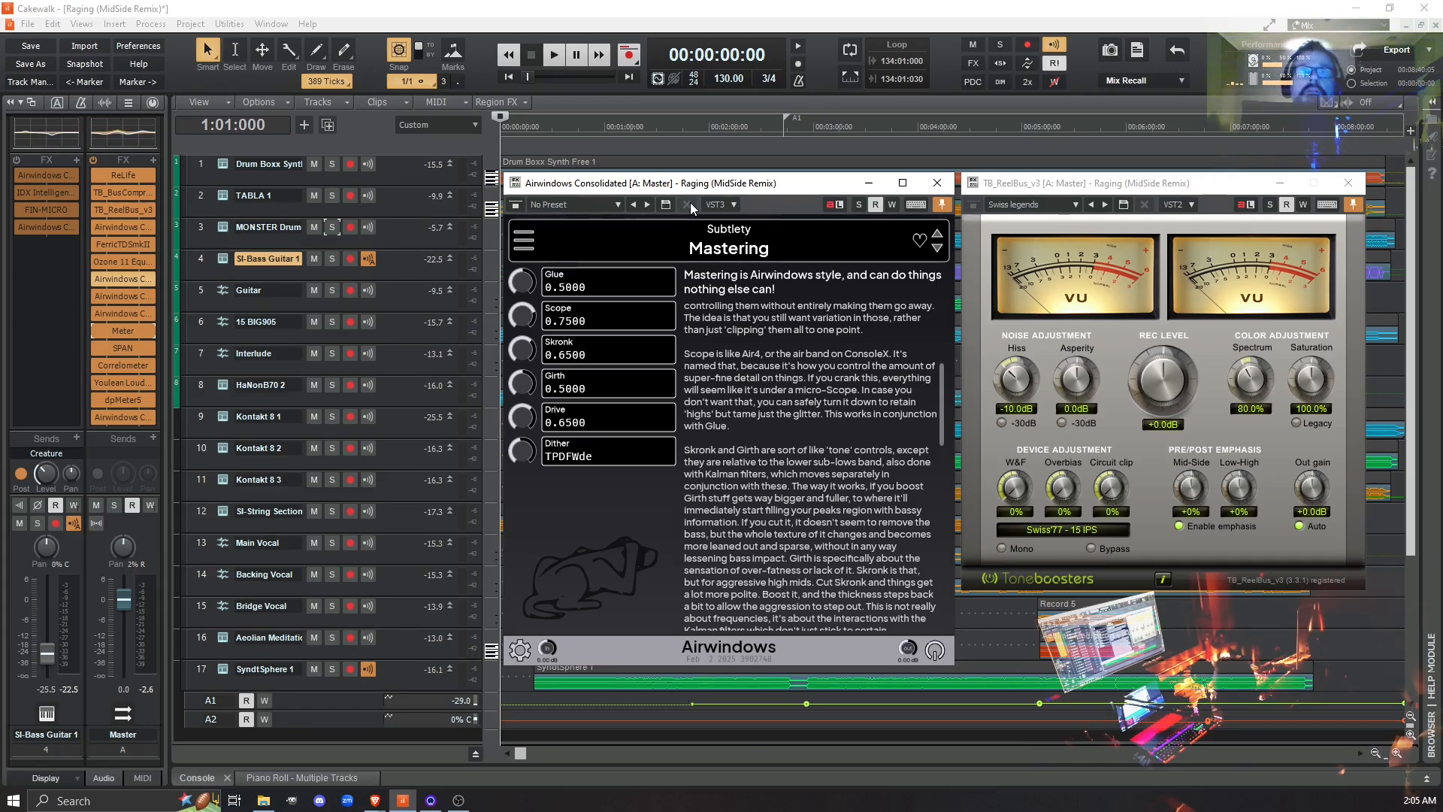
click(519, 245)
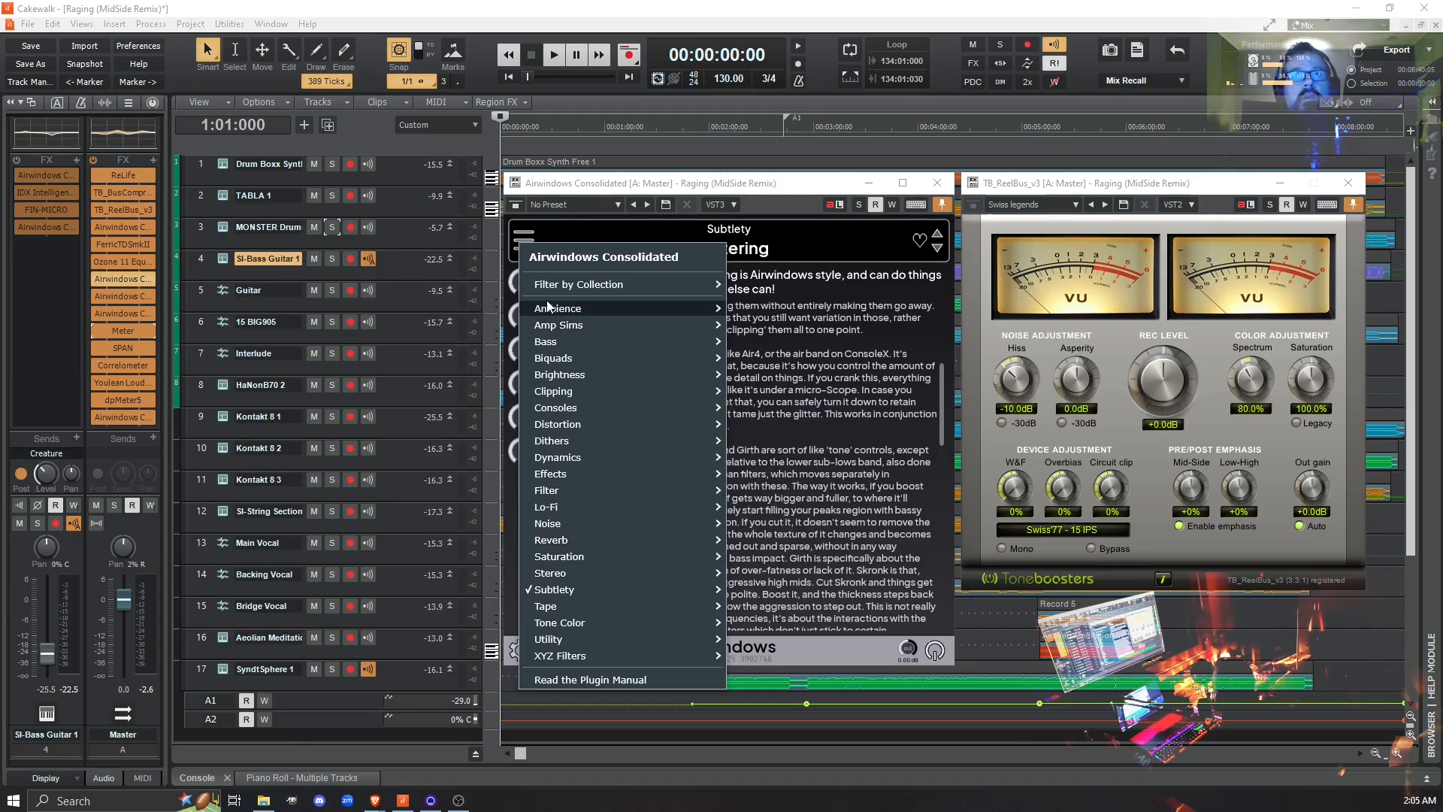
click(703, 191)
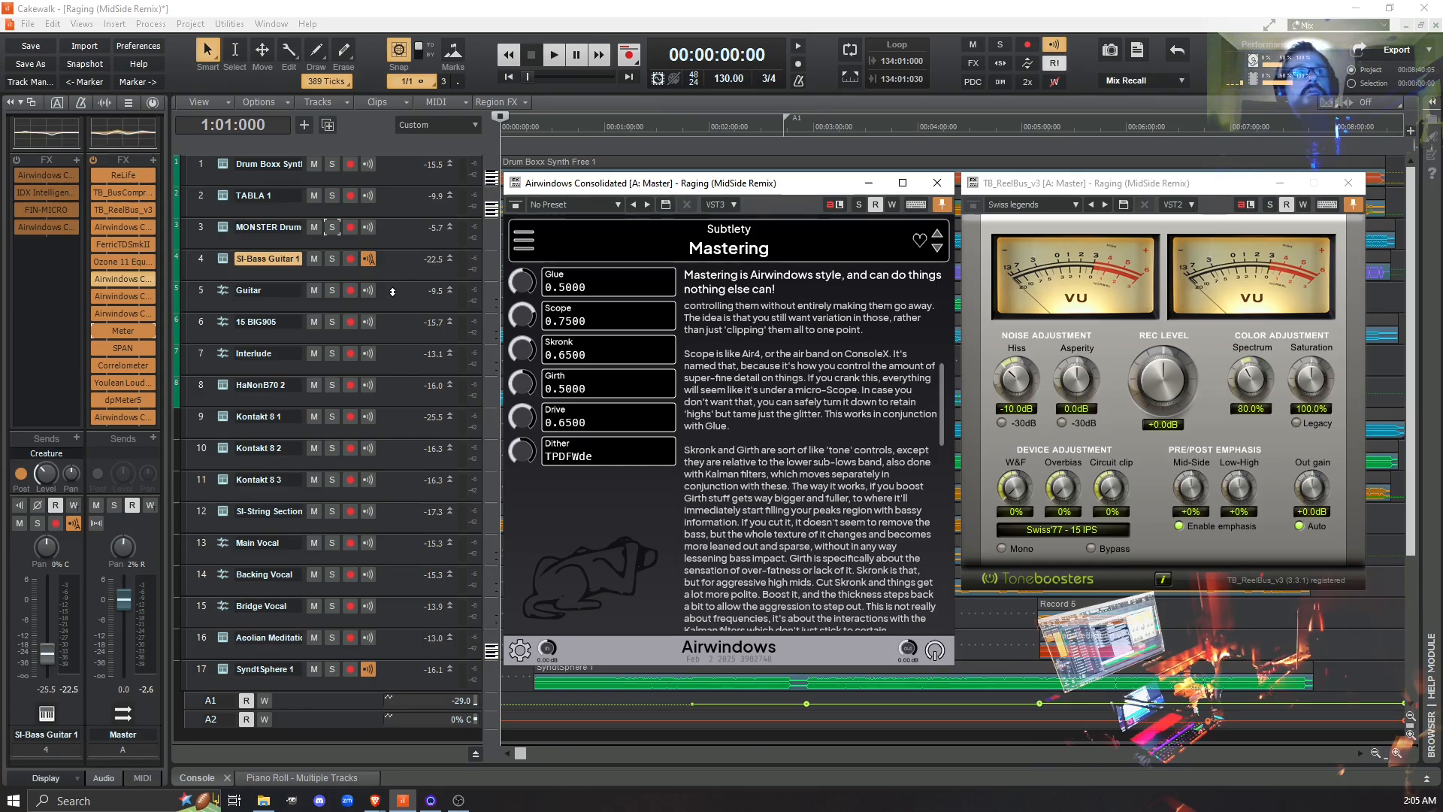
- Open the Master bus's Airwindows Consolidated instance with Air4 and place its window below the TB_ReelBus_v3 meters
click(122, 298)
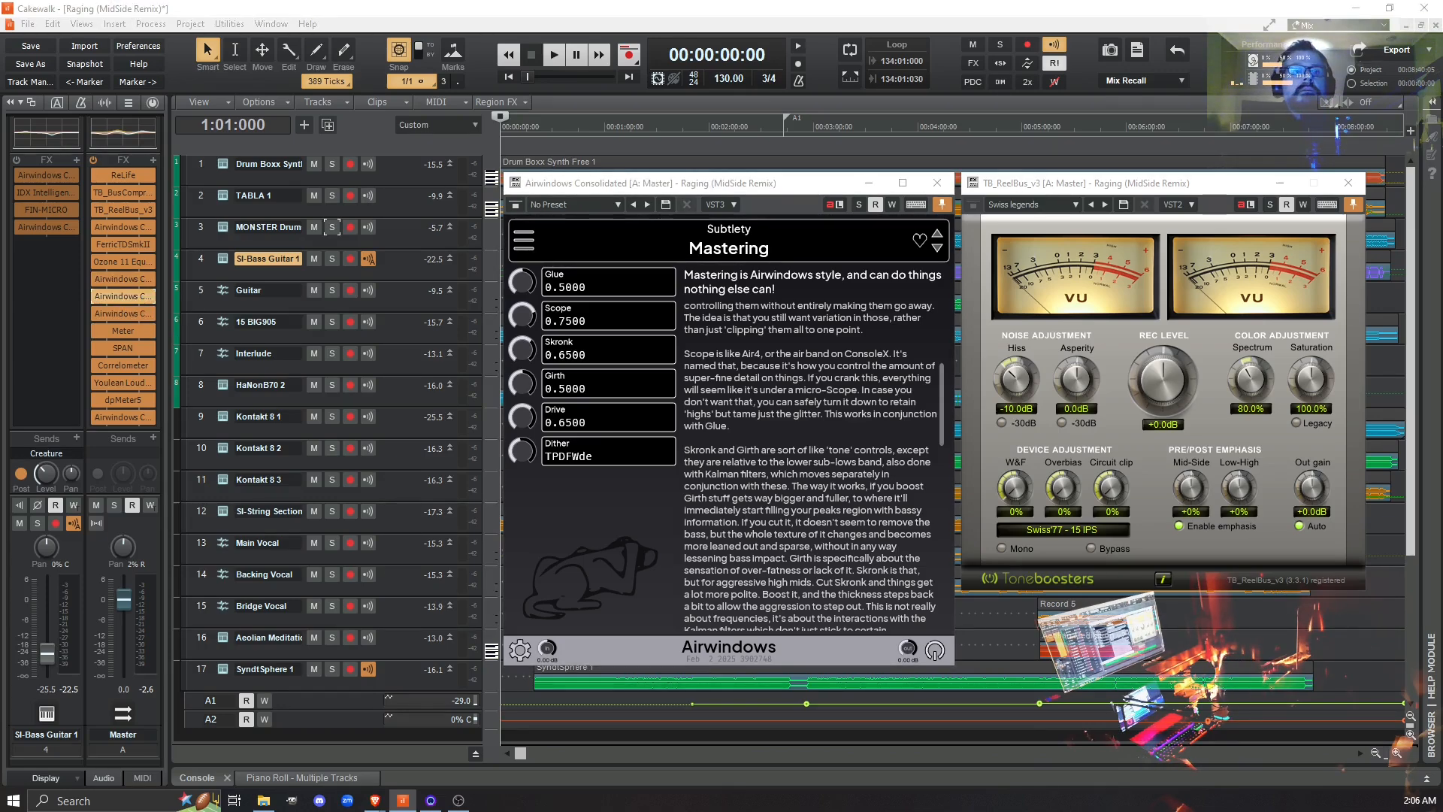
drag(701, 186, 896, 206)
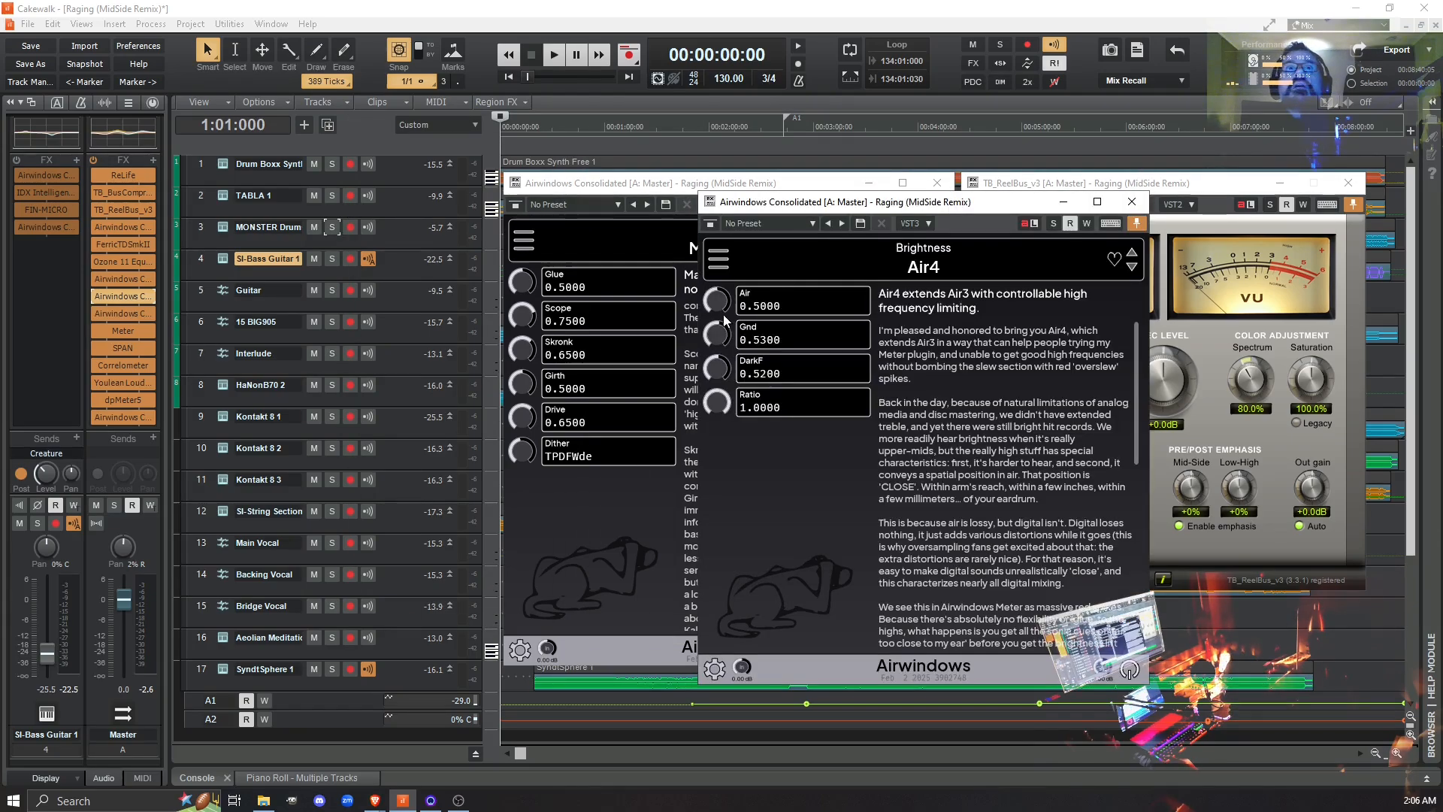
drag(843, 205, 968, 299)
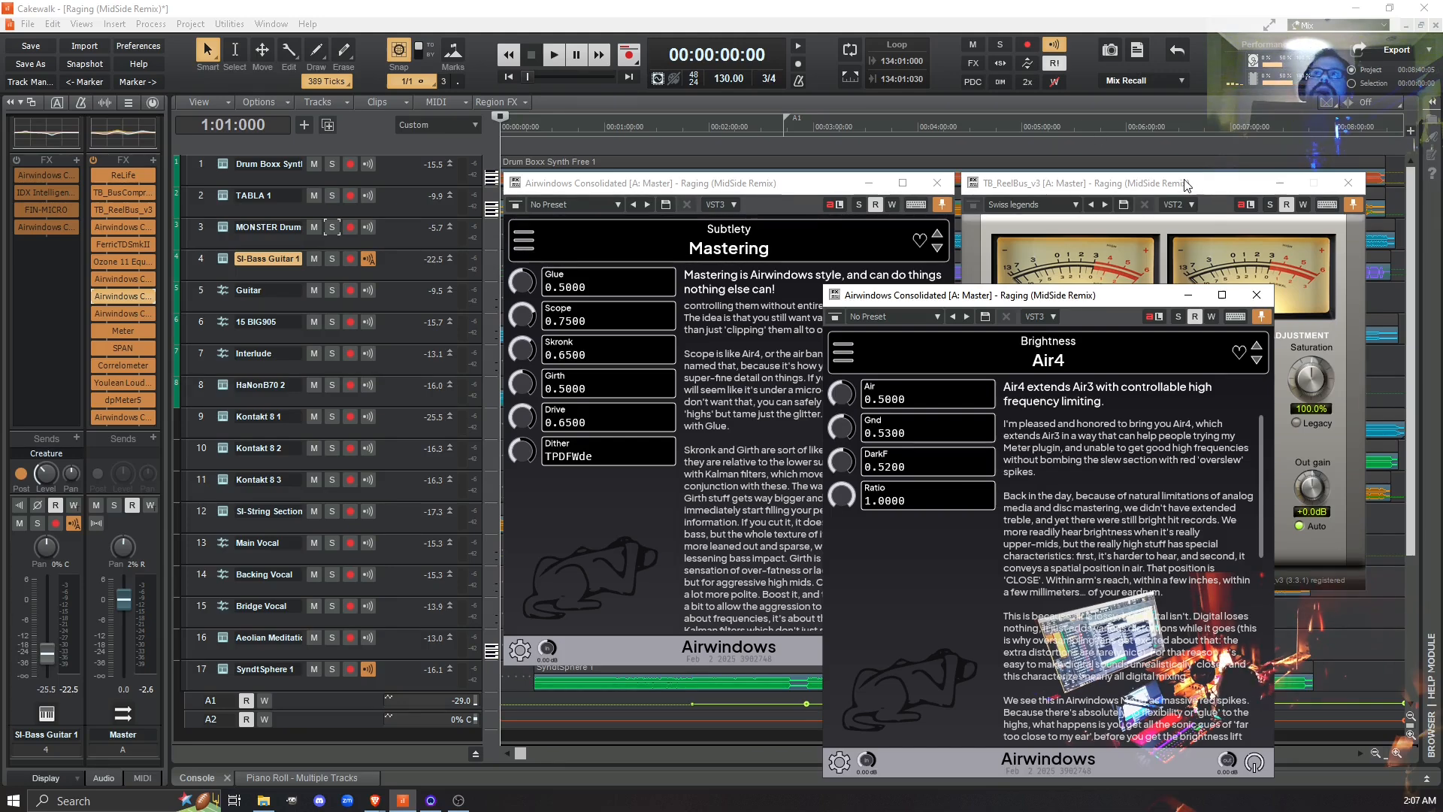
click(1113, 212)
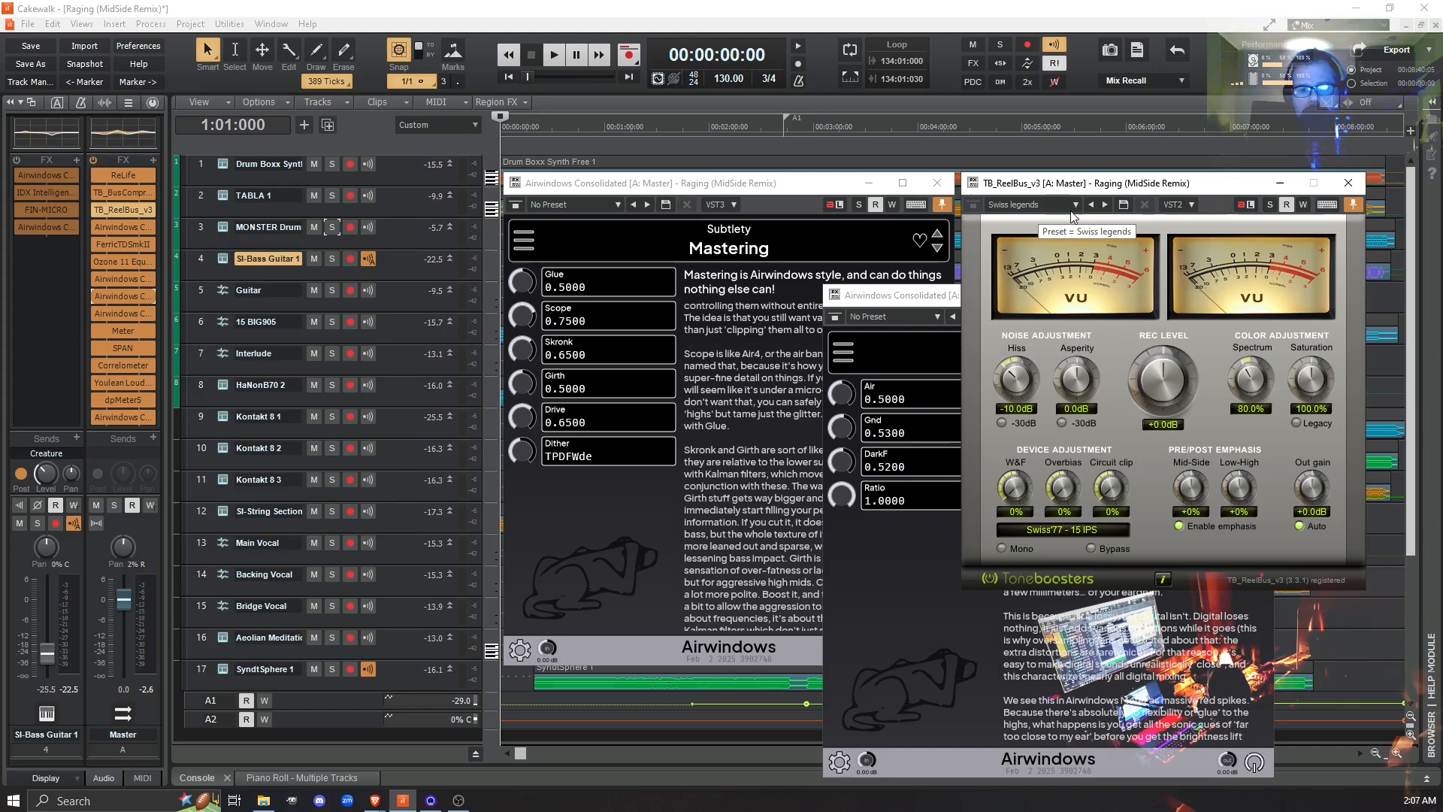
click(932, 300)
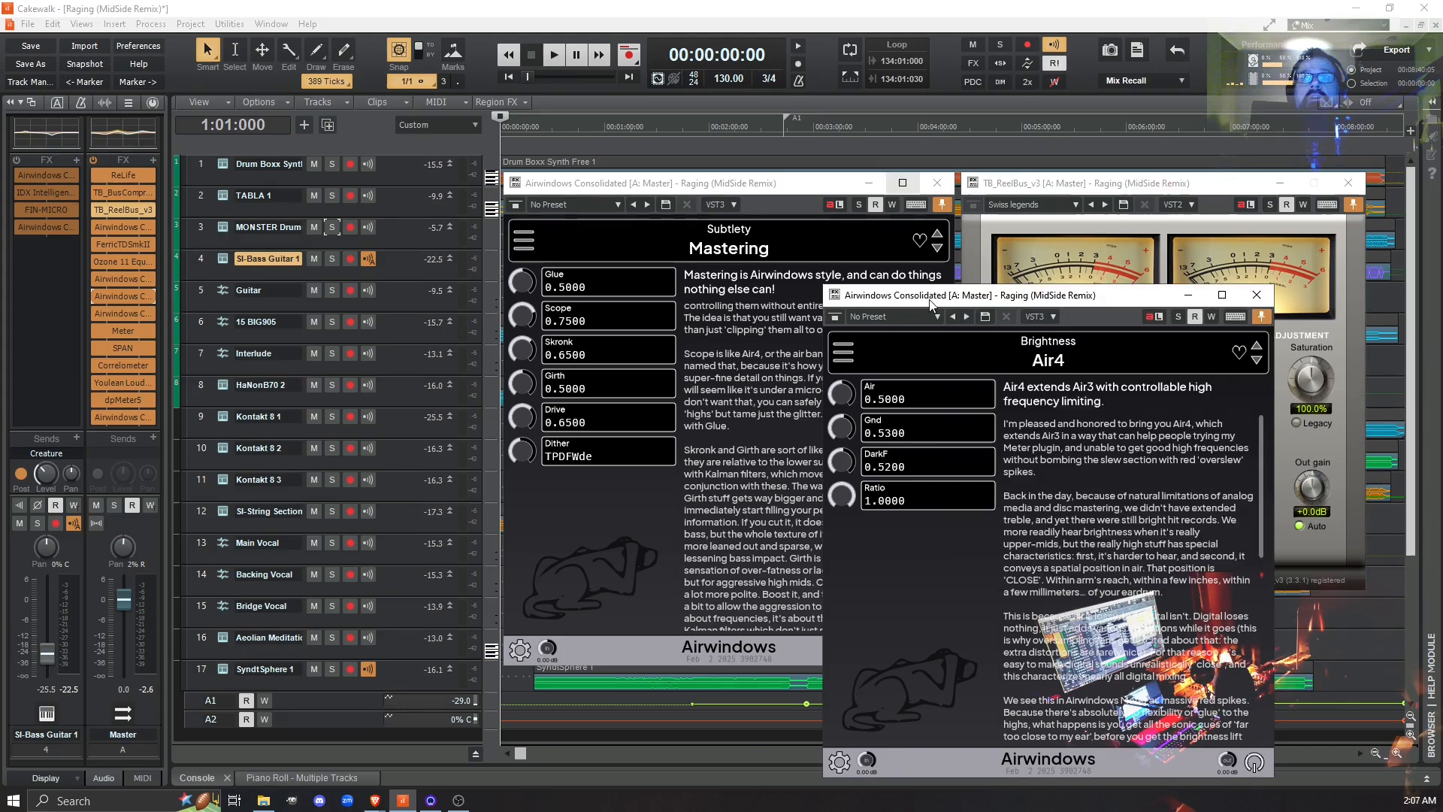
click(829, 207)
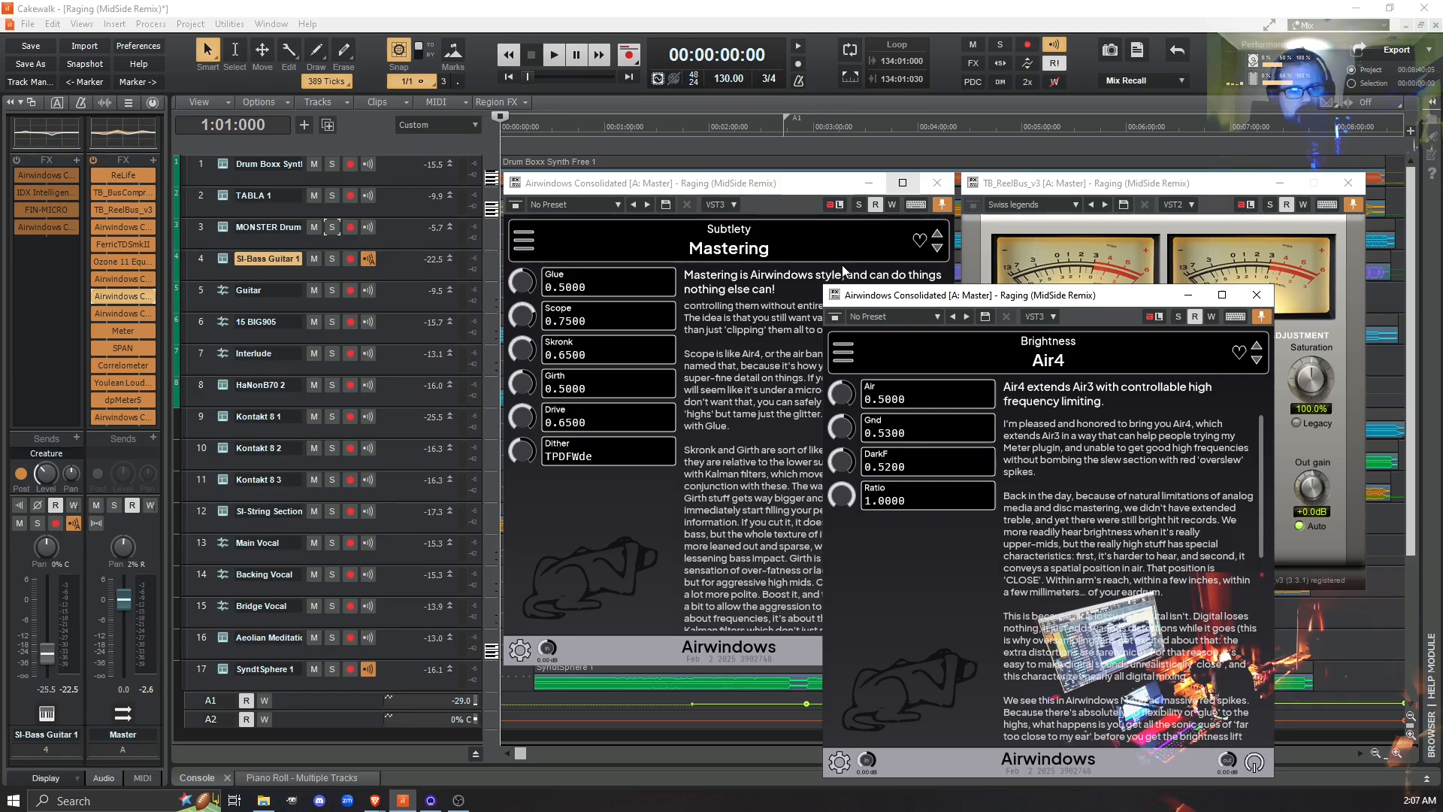
click(1116, 183)
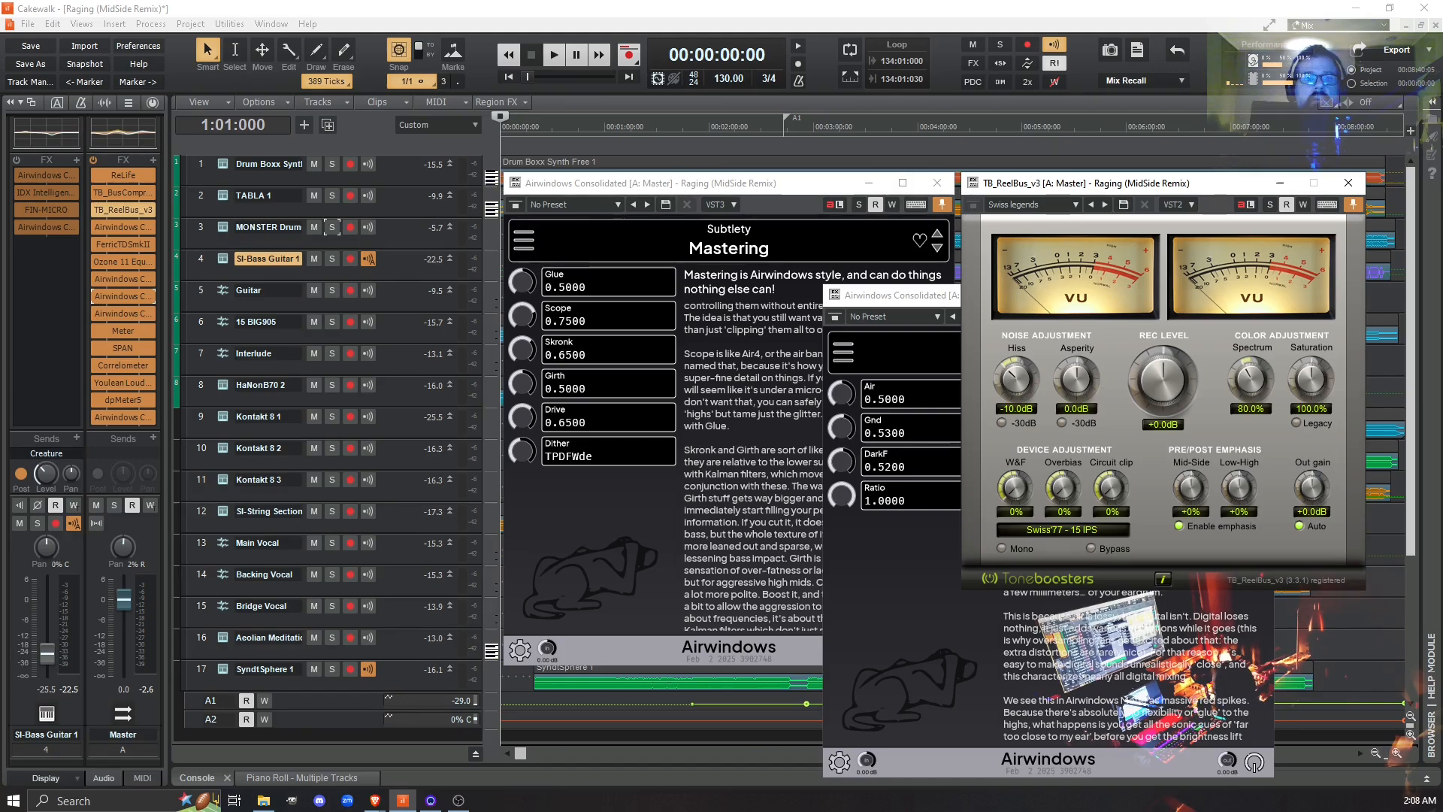
- Open the Meter from the Master bus effects and arrange it side by side with the TB_ReelBus_v3 window
double_click(123, 331)
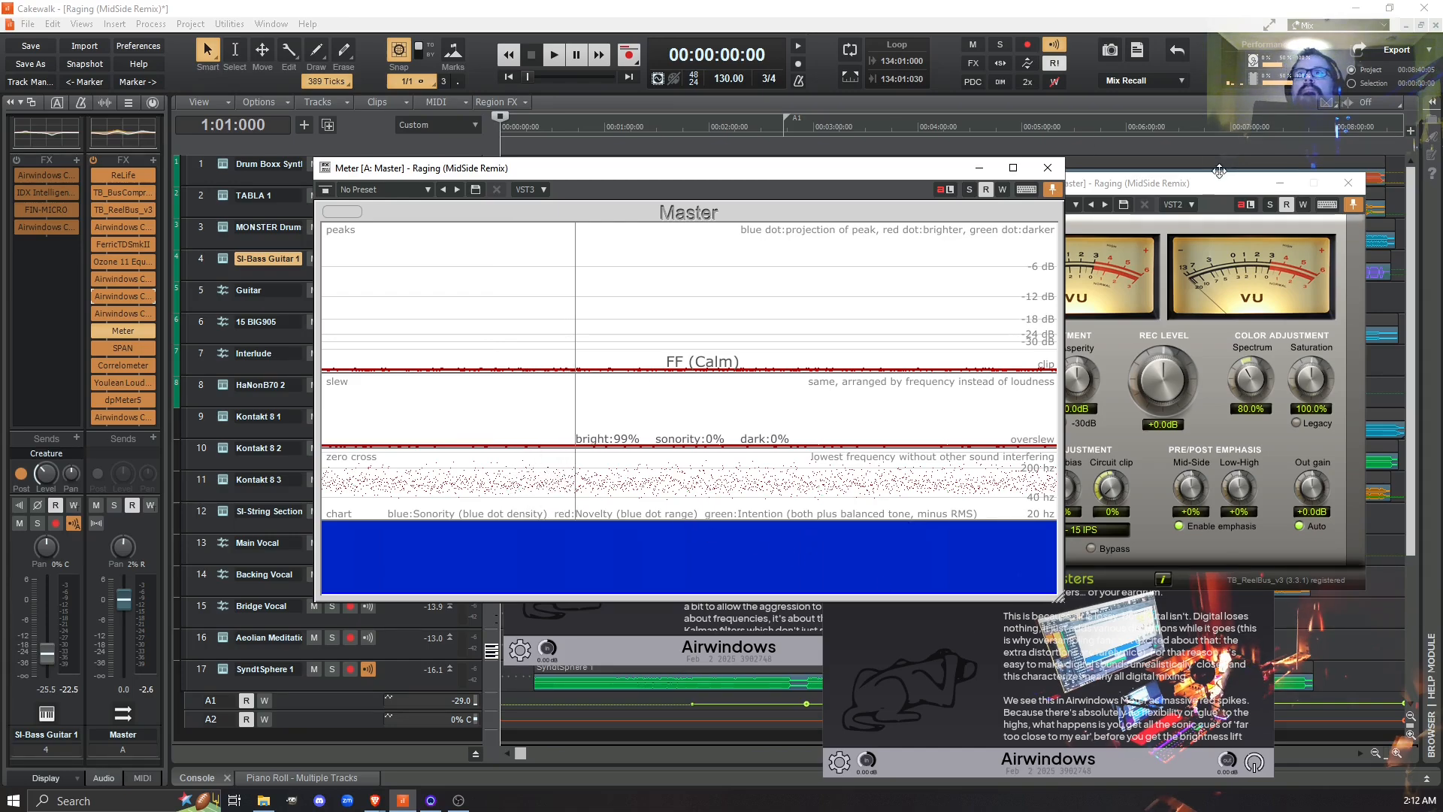
click(1173, 184)
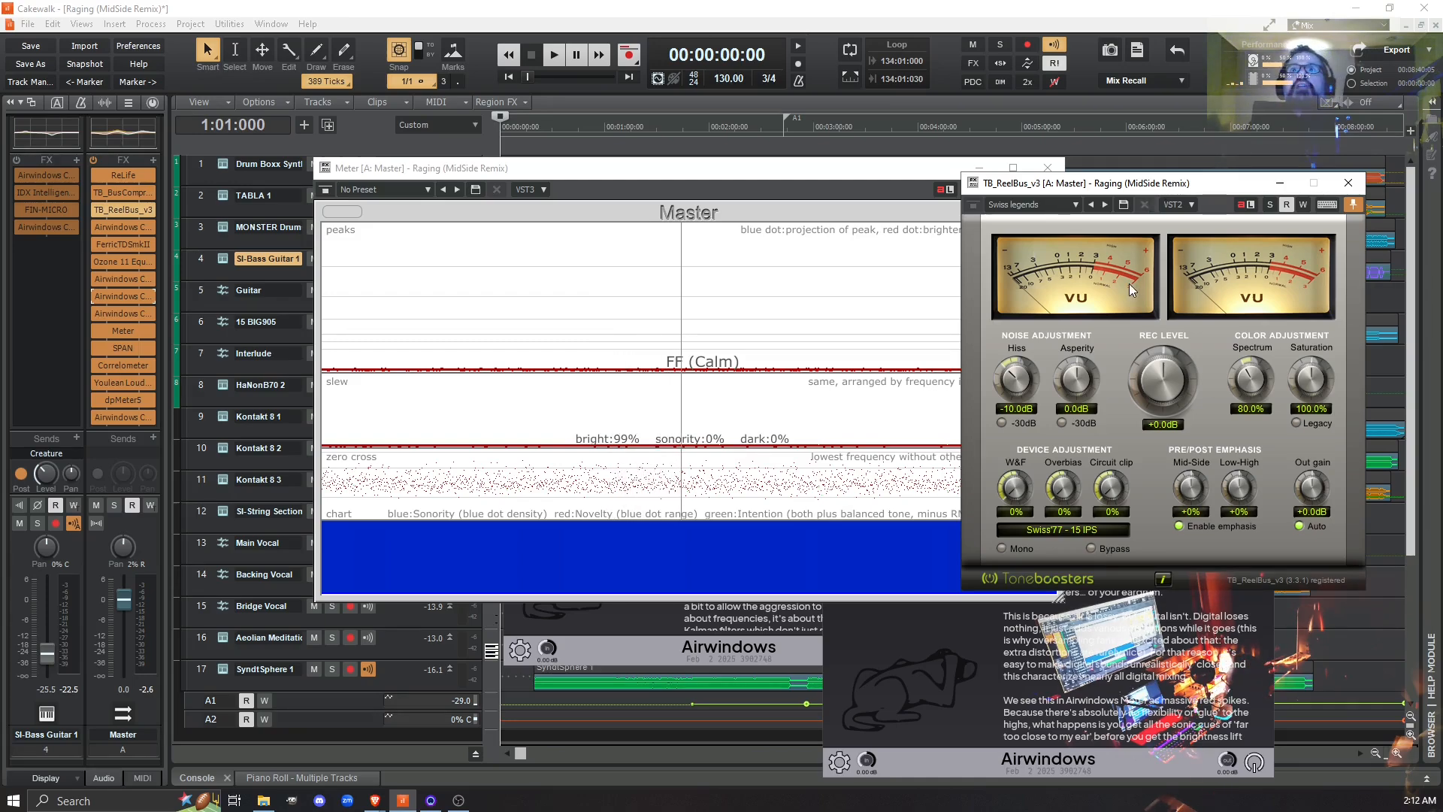
drag(837, 166, 728, 153)
drag(1094, 202, 1091, 167)
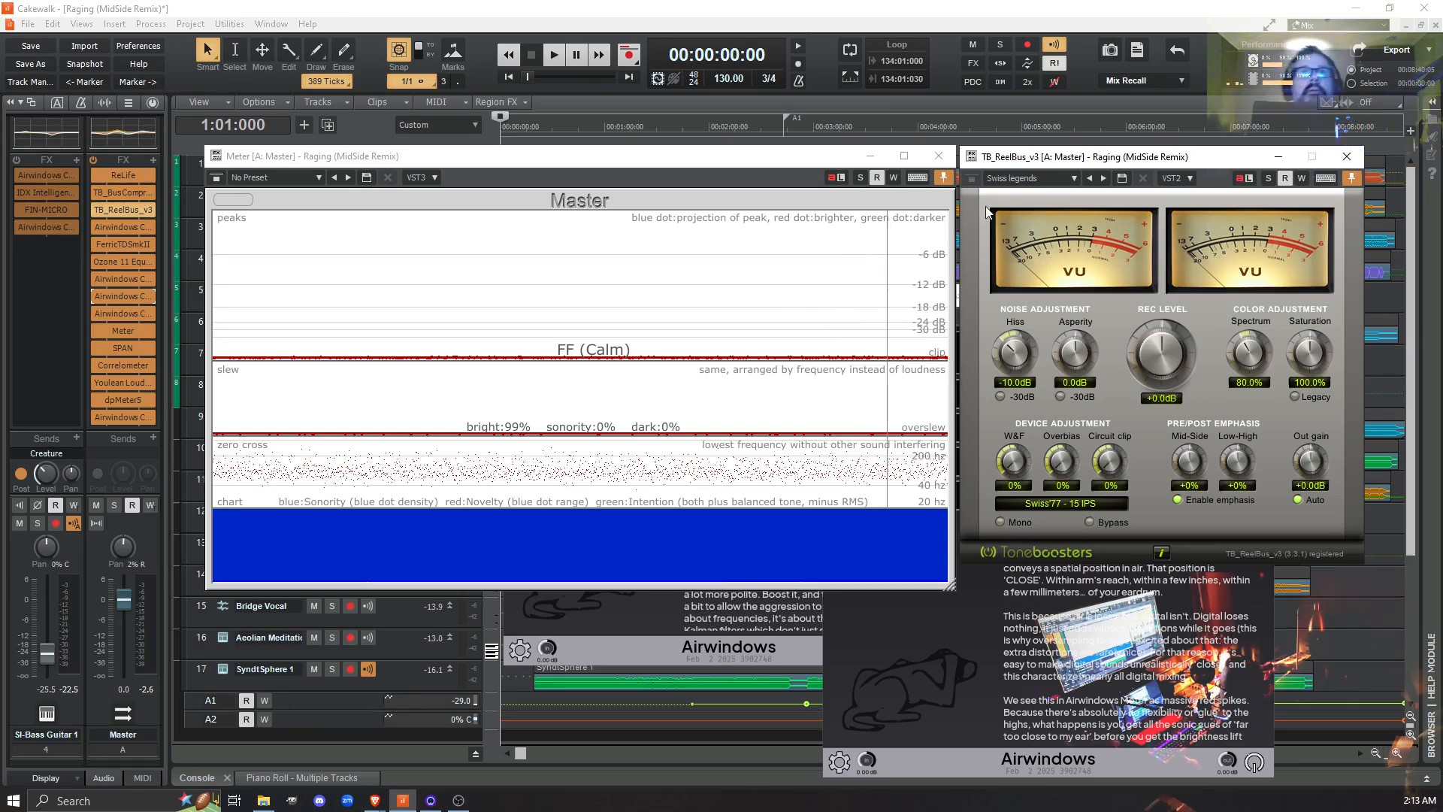
- Clear the Meter's graphs, bypass TB_ReelBus_v3 in the Master bus effects, and clear the graphs for a fresh reading
click(236, 207)
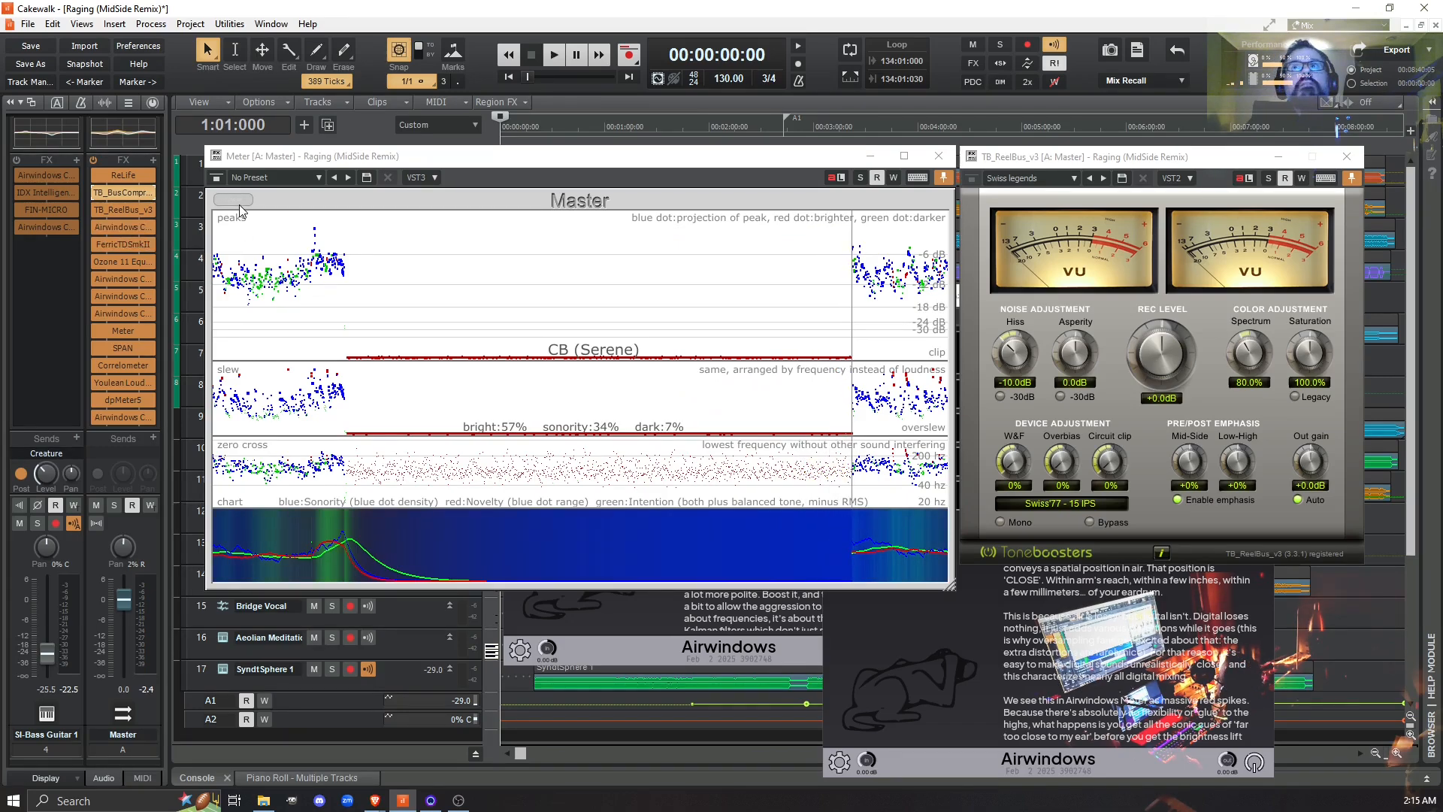
click(126, 215)
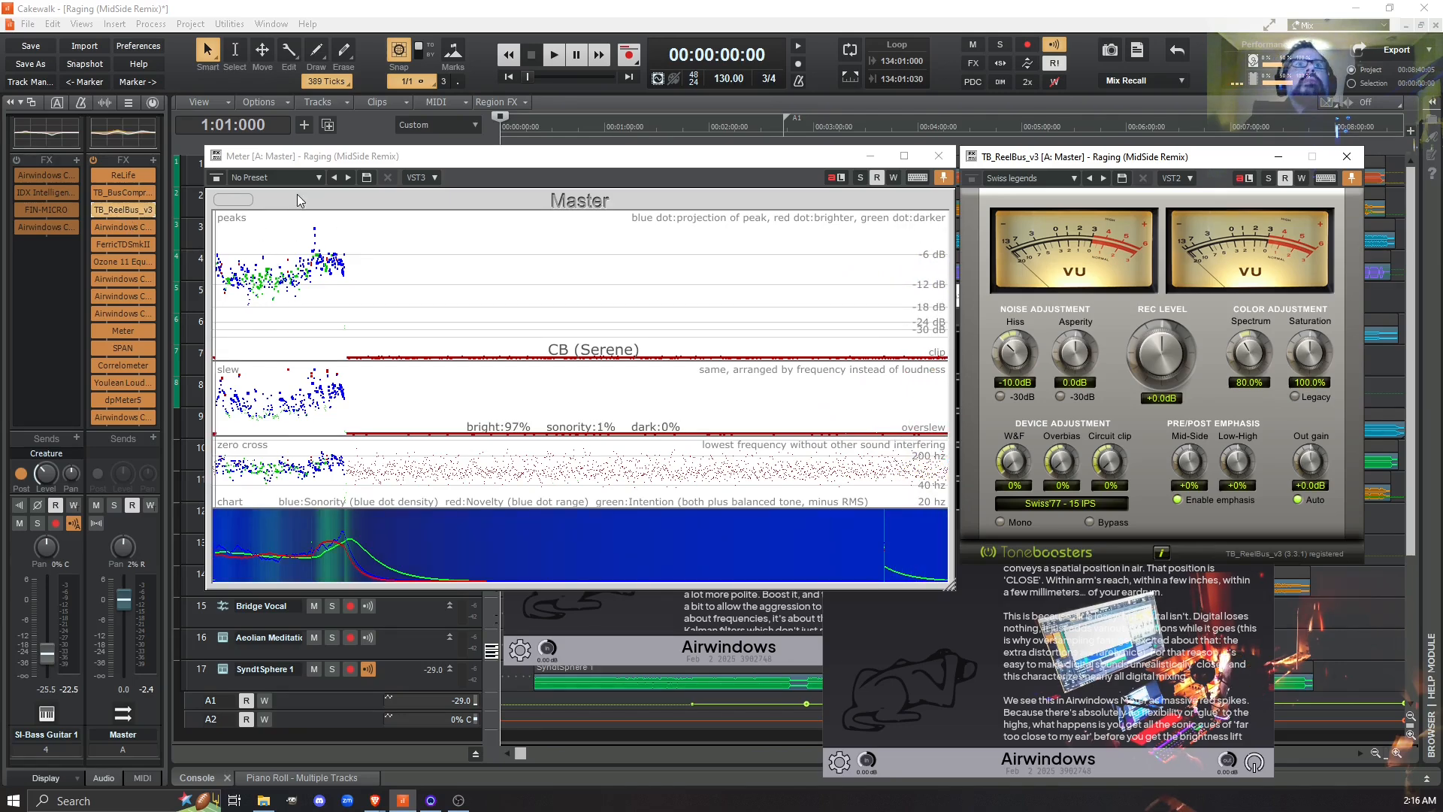
click(241, 202)
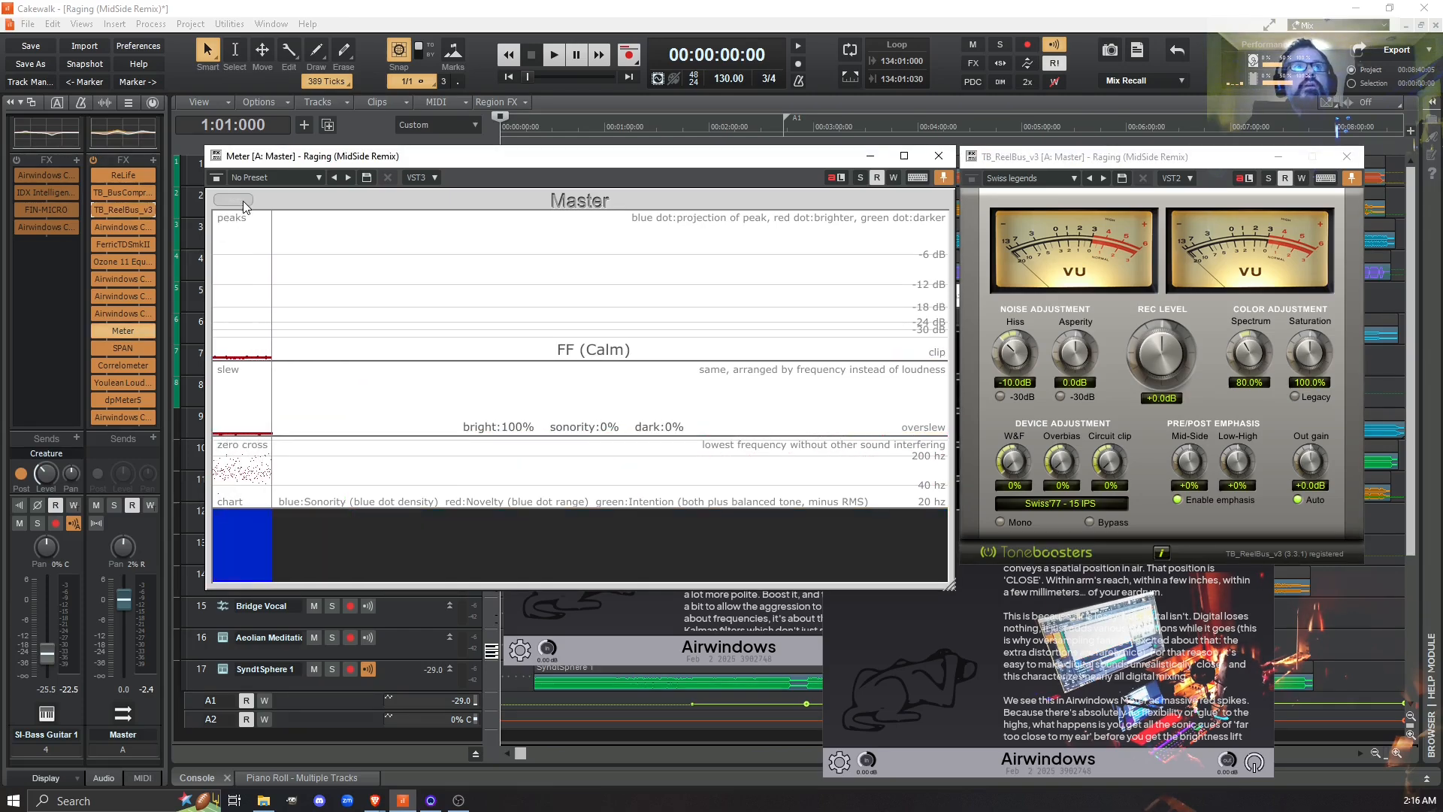
click(96, 209)
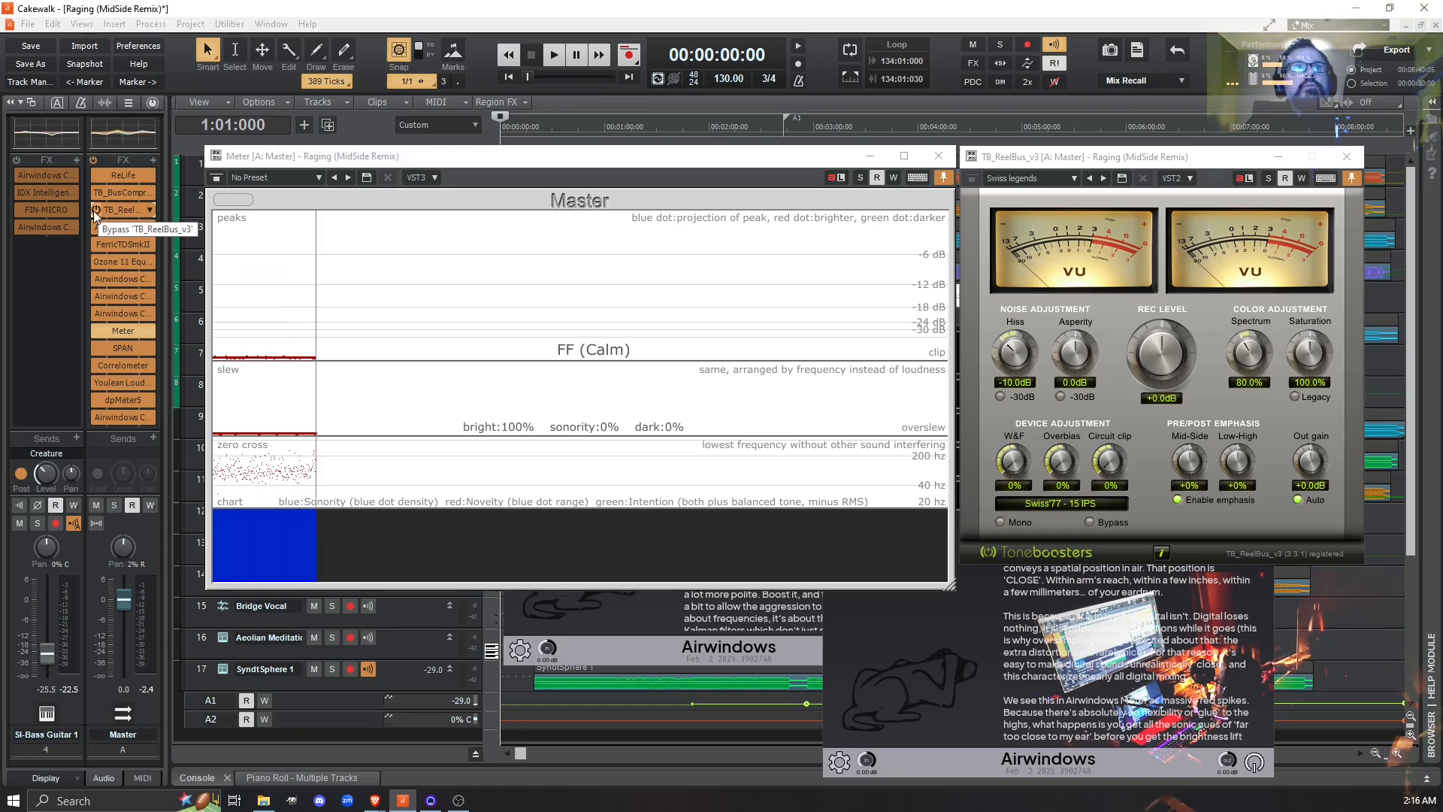
click(222, 199)
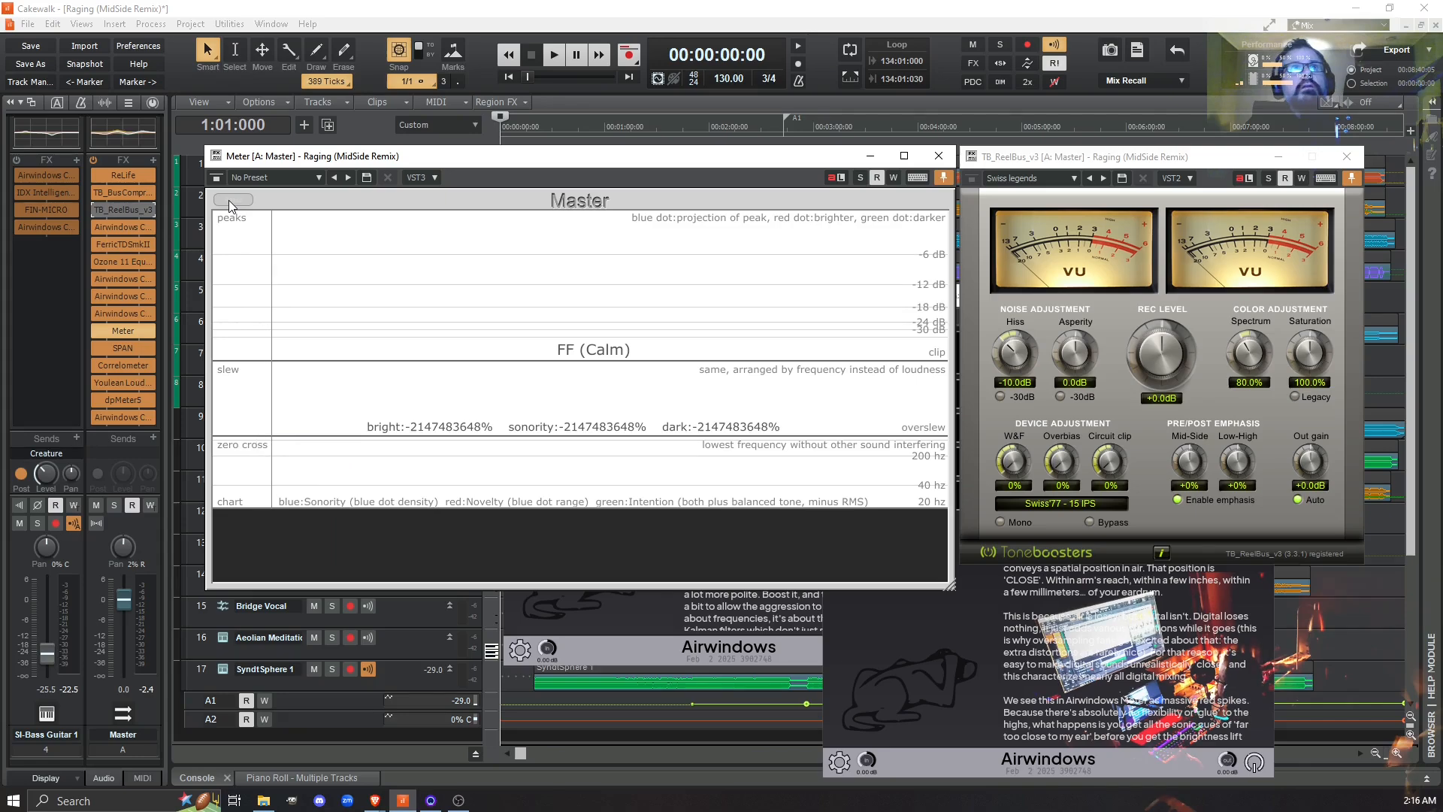
- Clear the Meter's graphs and play the project from the start, repeatedly switching TB_ReelBus_v3 on and off to compare, and stop playback
click(229, 200)
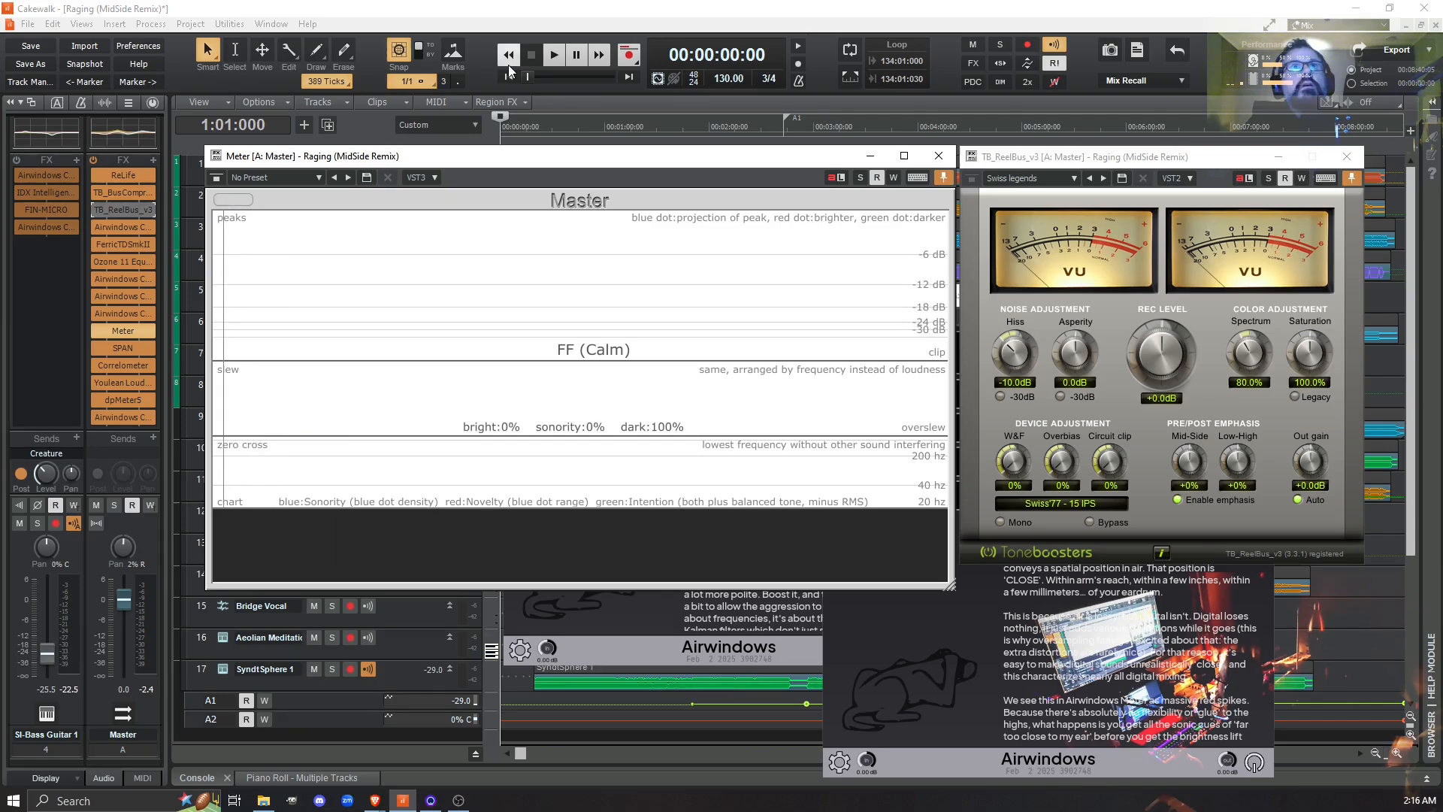
click(552, 55)
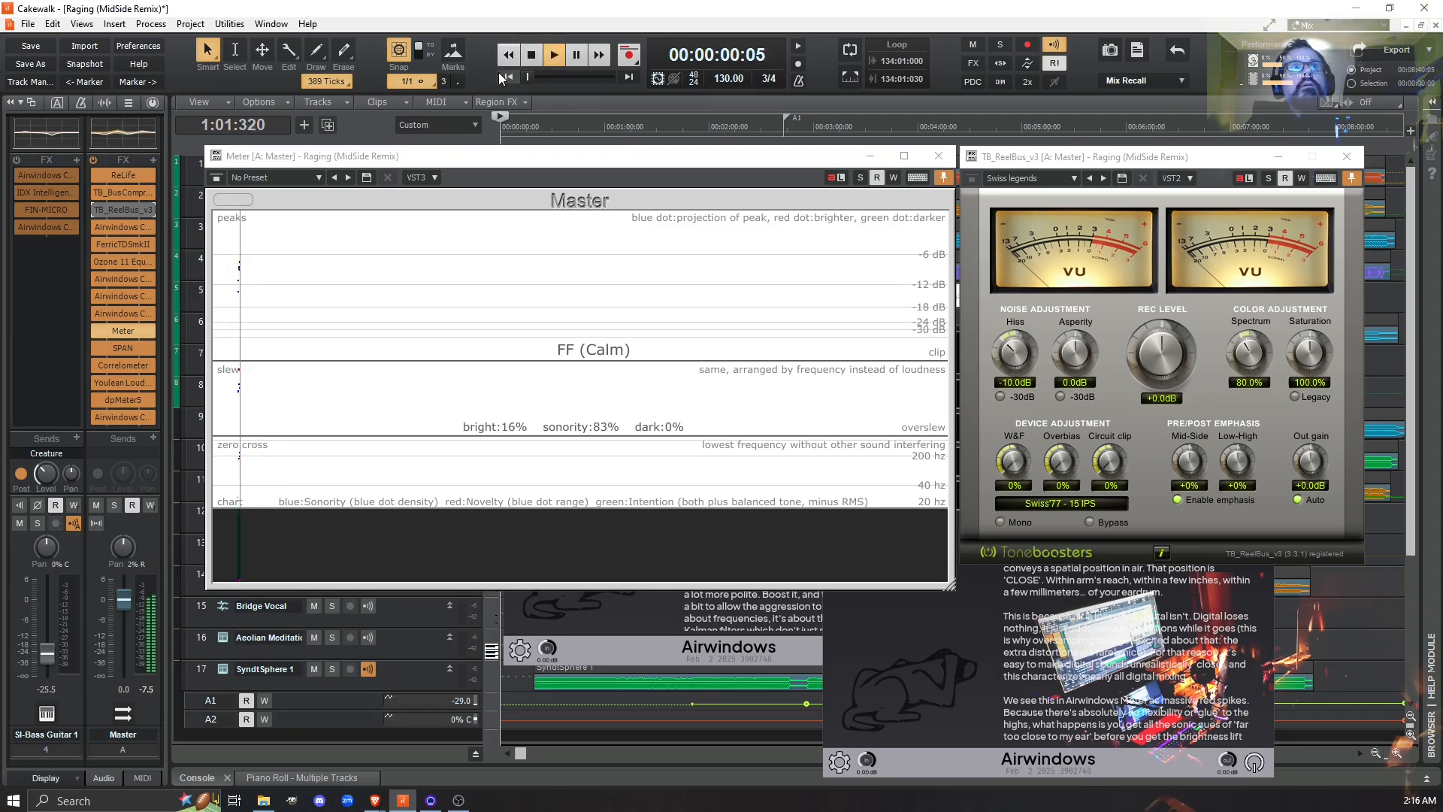
click(94, 210)
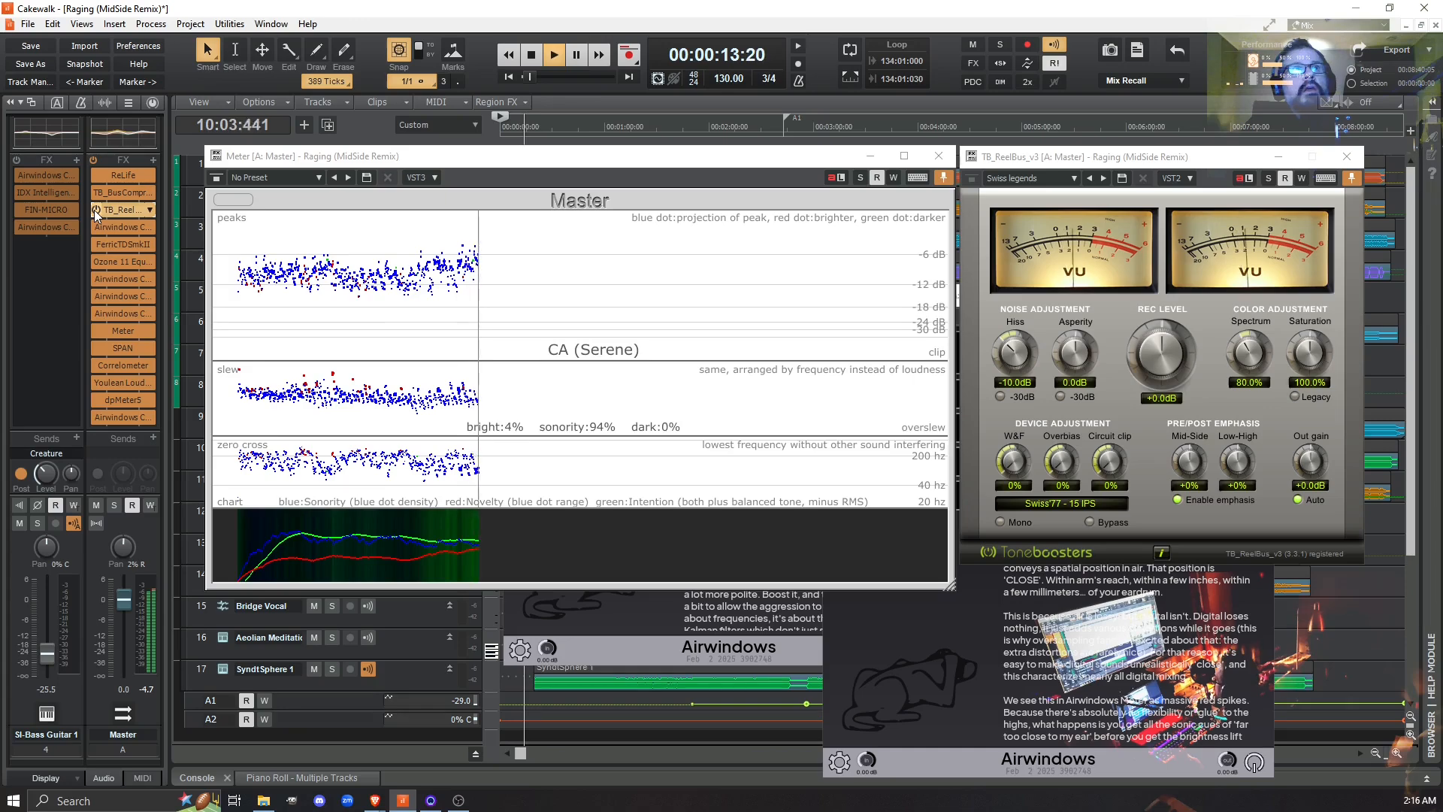
click(94, 210)
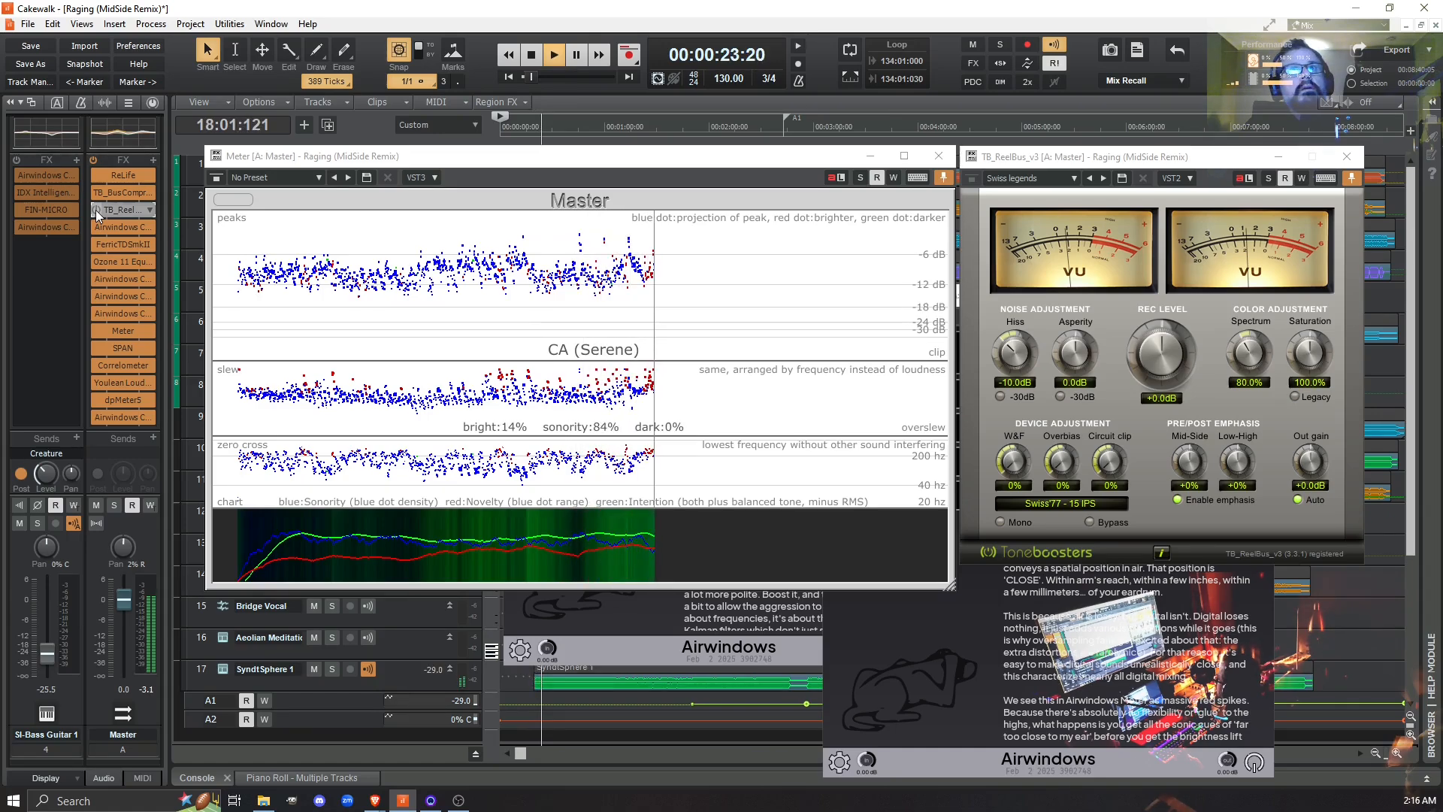
click(96, 209)
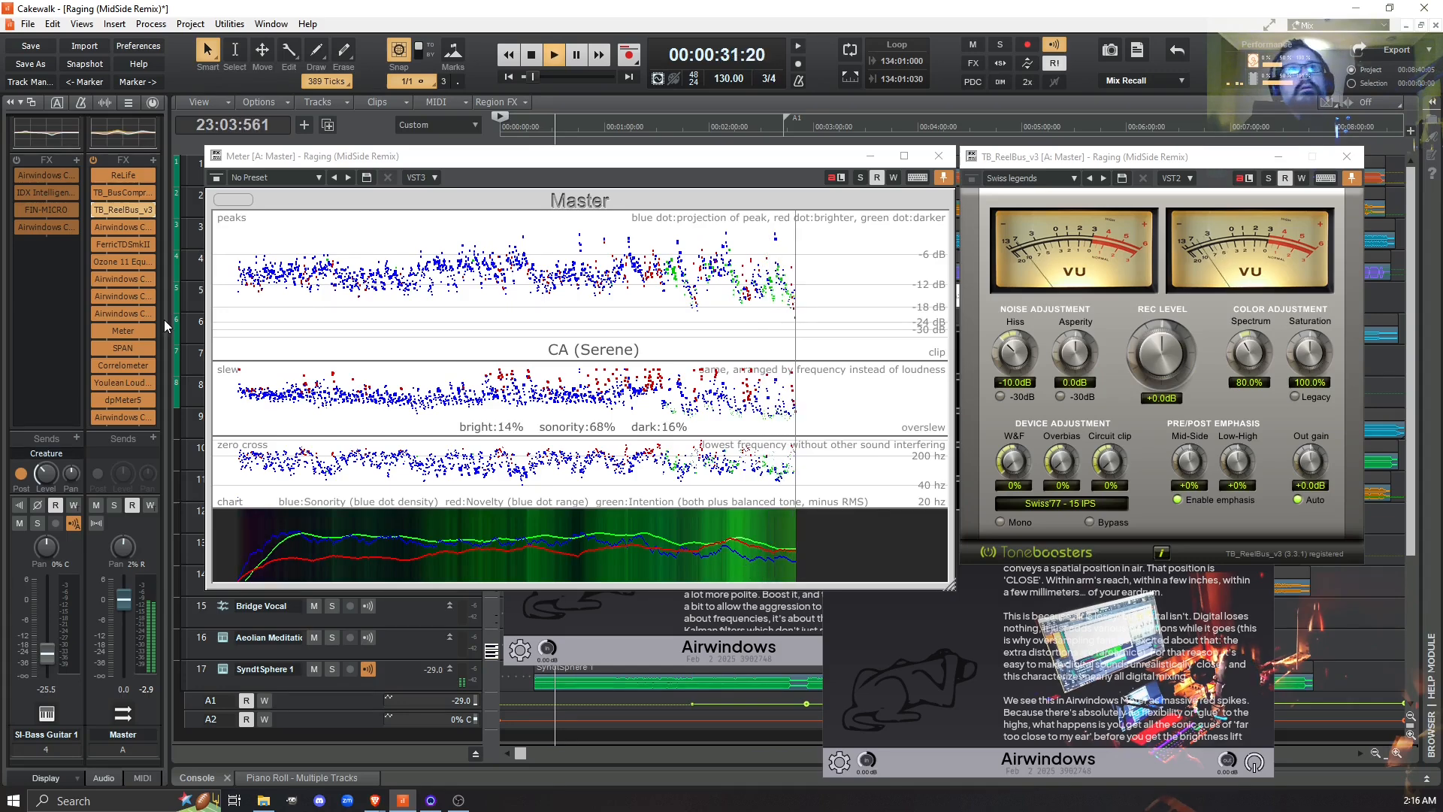
click(97, 211)
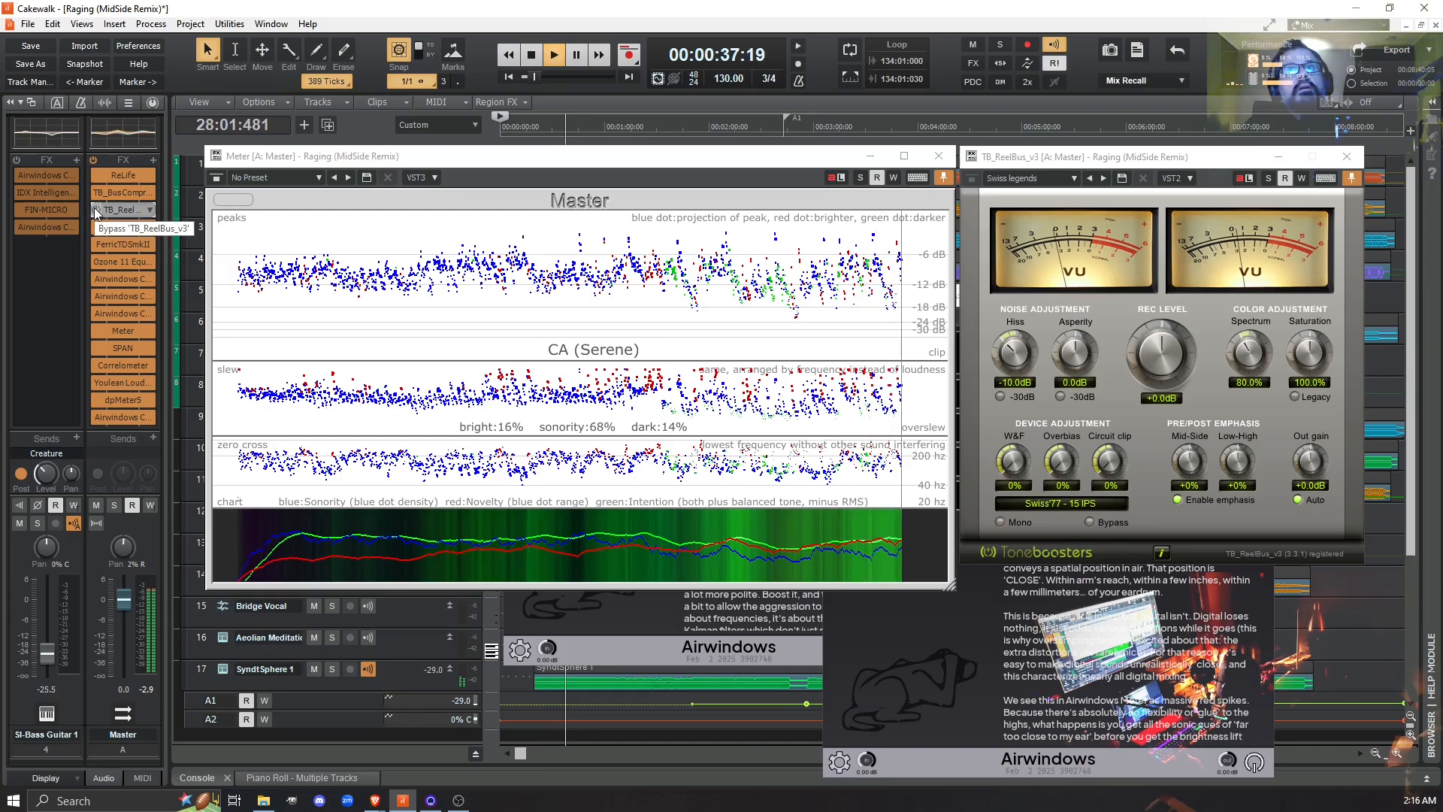
click(96, 210)
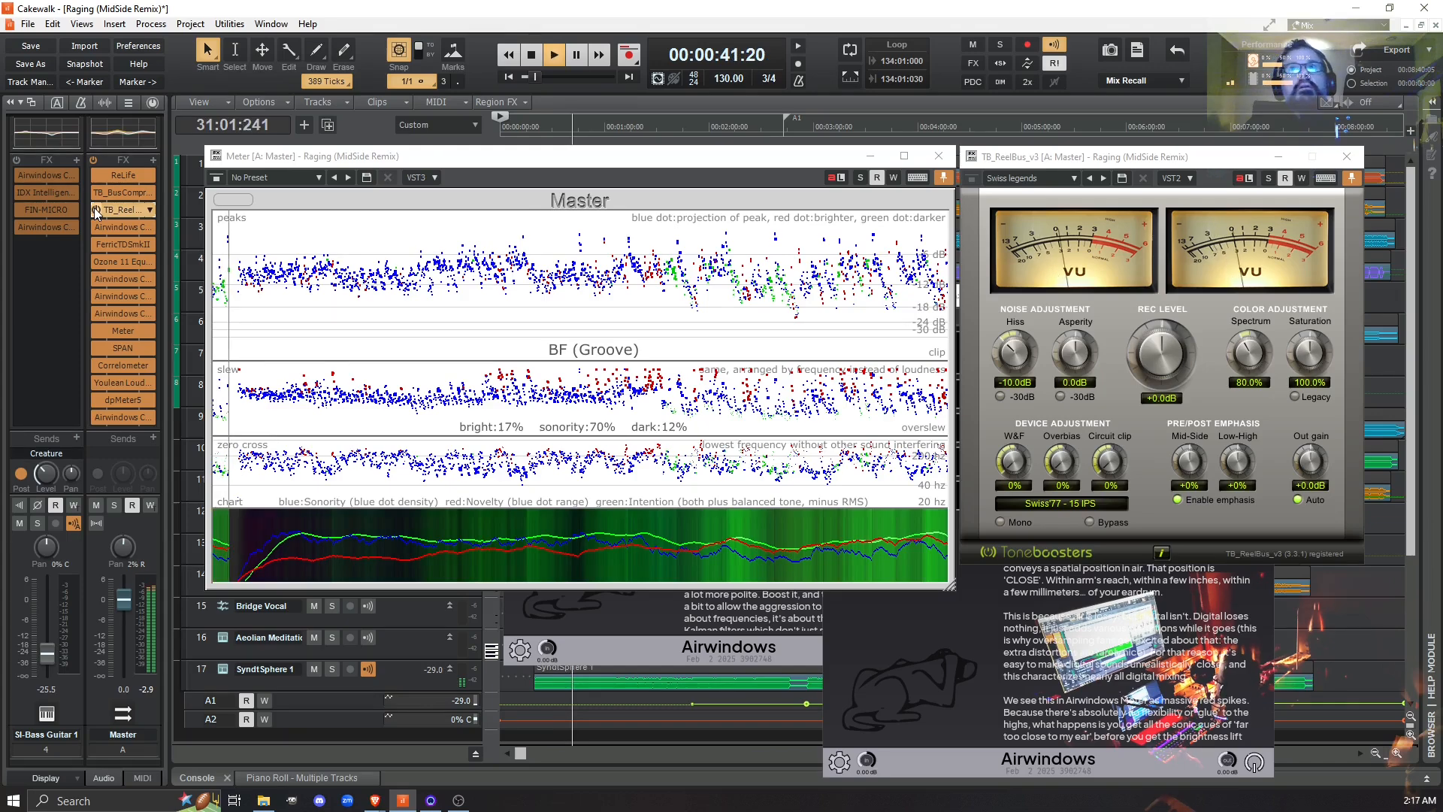
key(space)
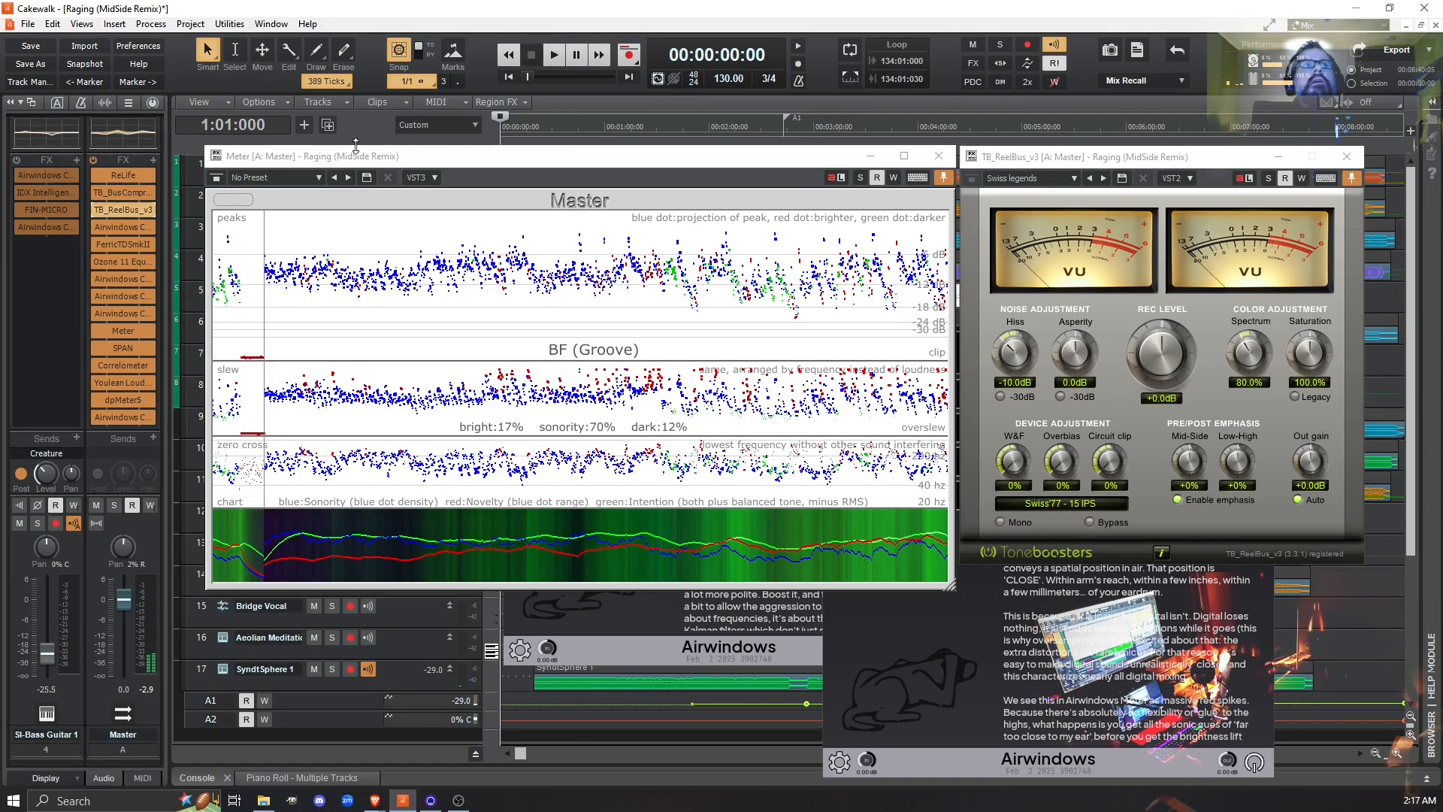
- Check the Master bus's Airwindows Consolidated instances with Air4 and Mastering, close their windows, and bypass both effects
double_click(128, 295)
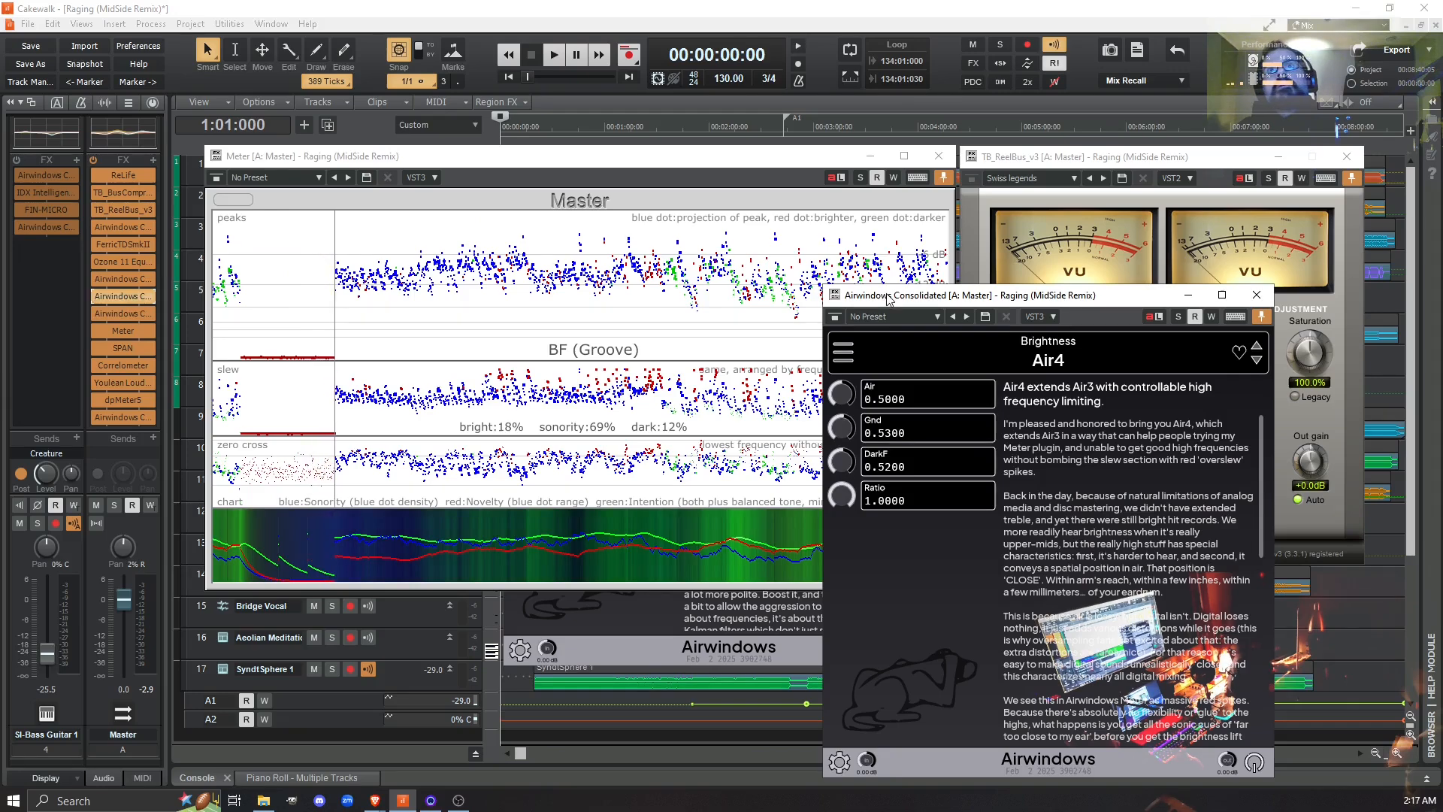
click(1256, 294)
double_click(115, 277)
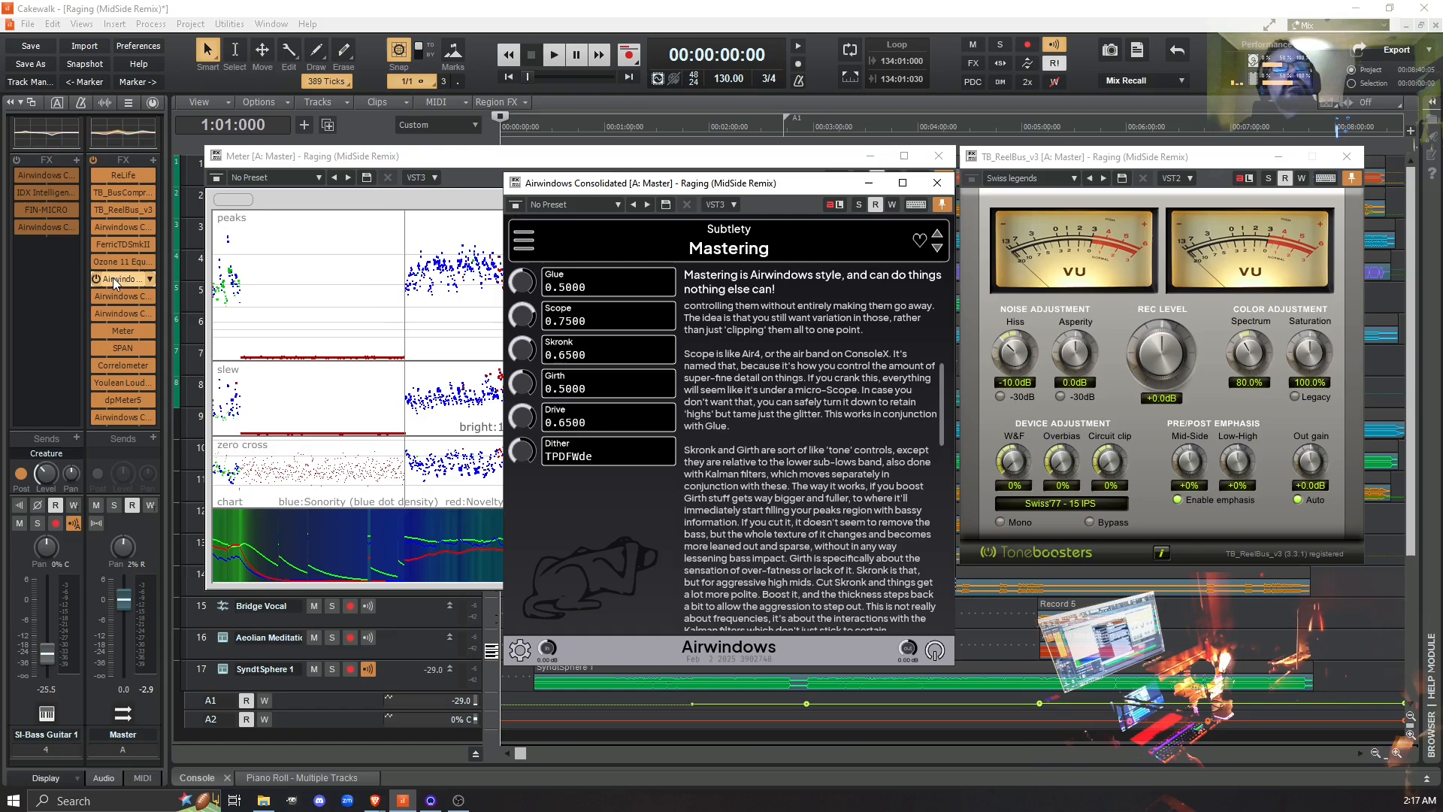
click(932, 184)
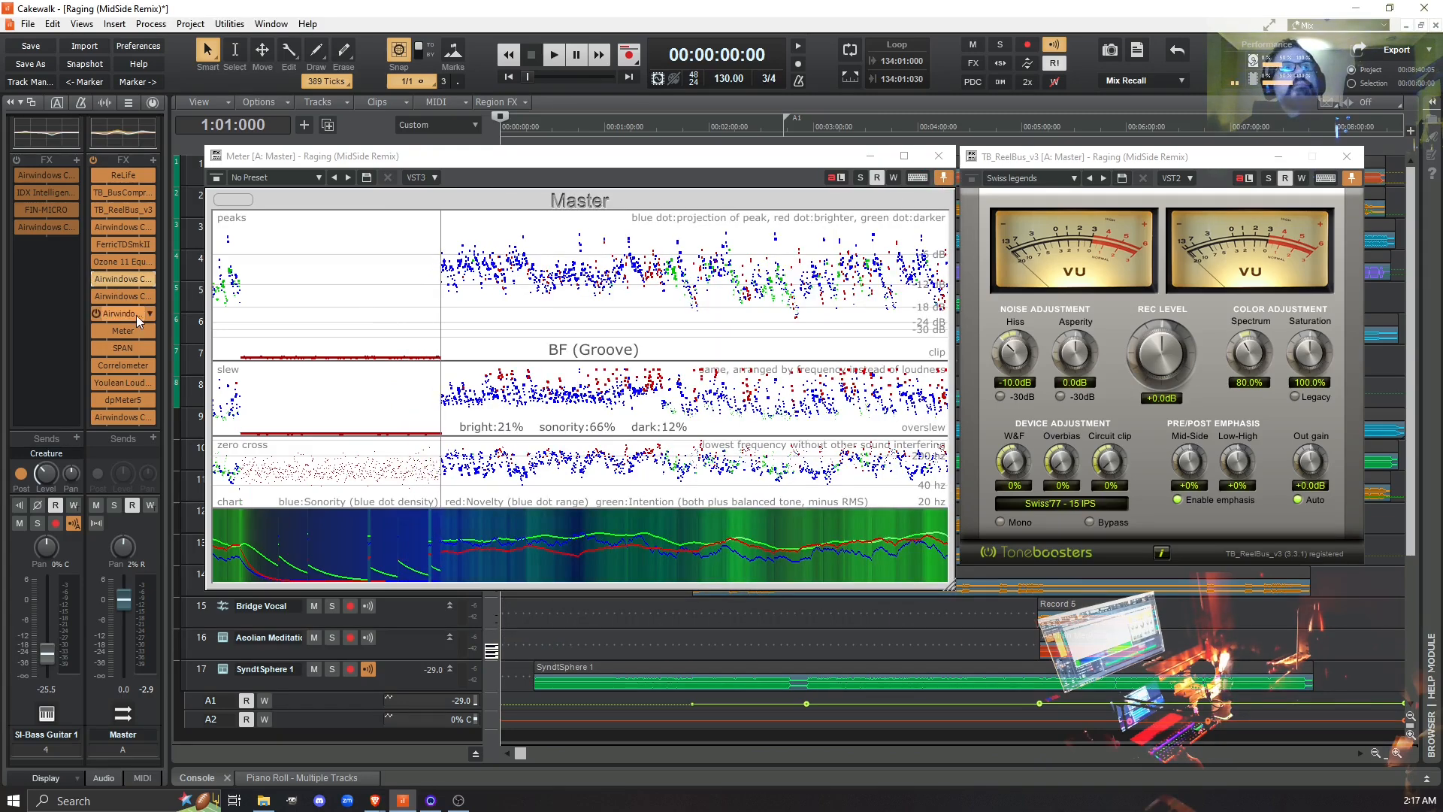
click(93, 275)
click(96, 298)
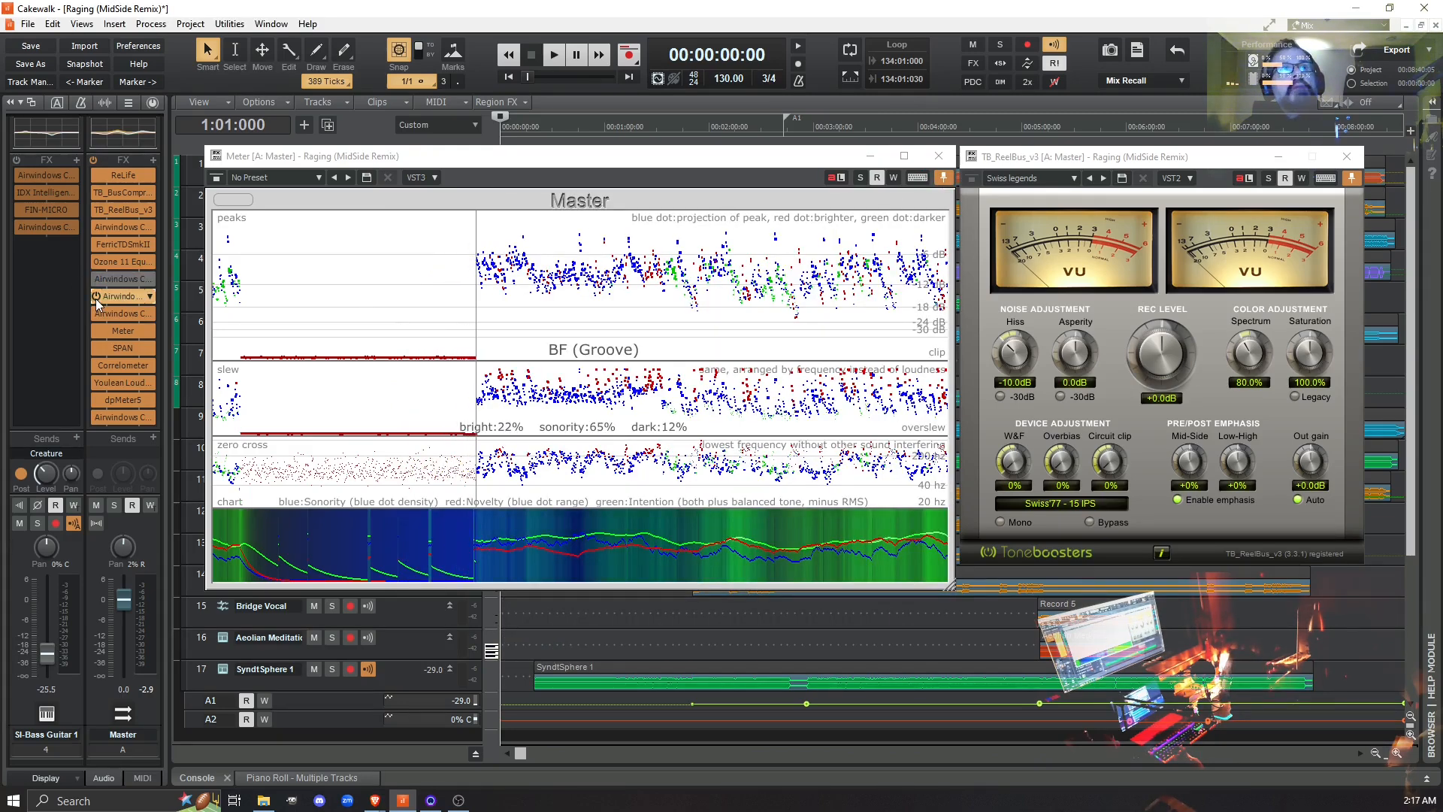
- With TB_ReelBus_v3 bypassed and the Meter cleared, play from measure 15 and alternate the tape emulation on and off to compare readings
click(95, 212)
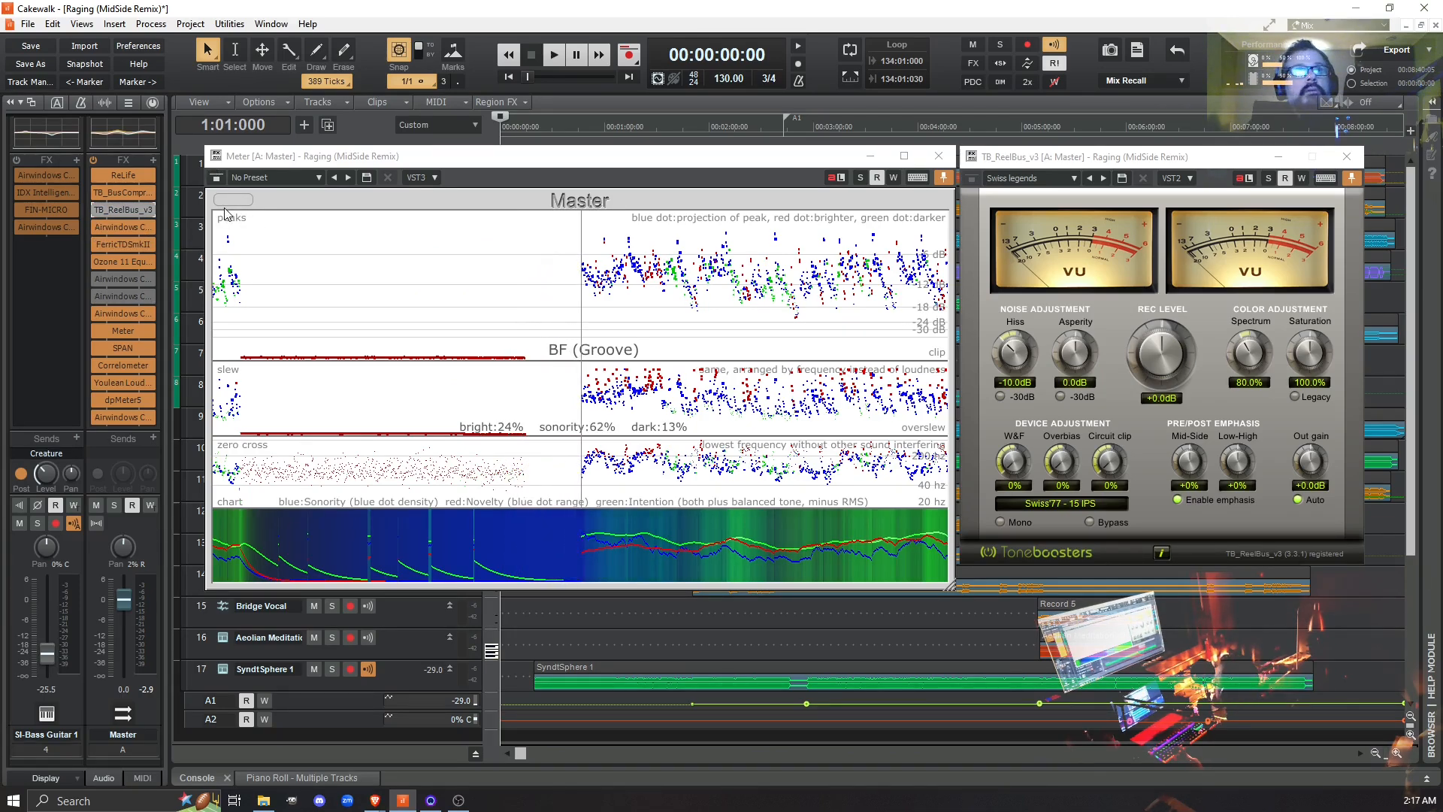
click(223, 209)
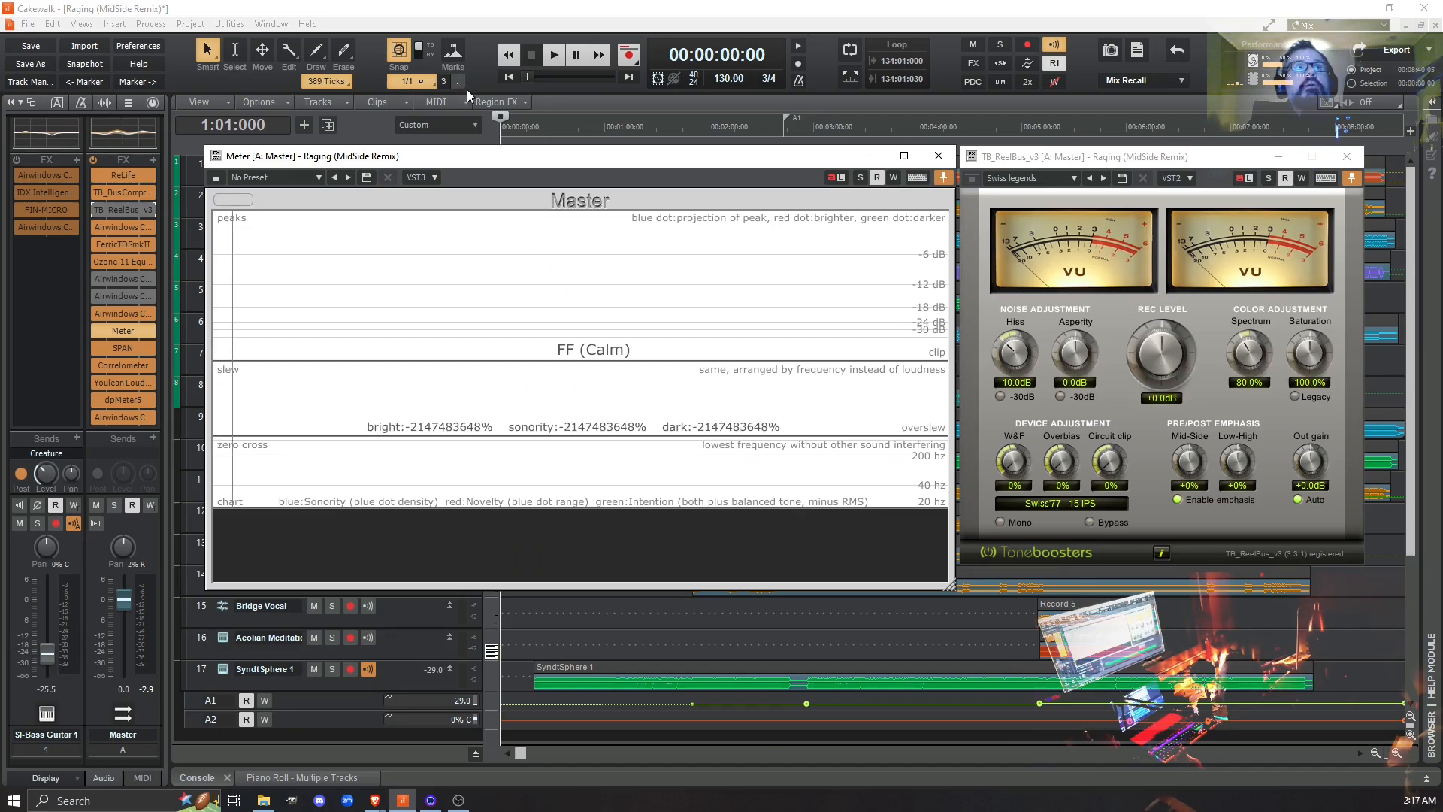
click(535, 125)
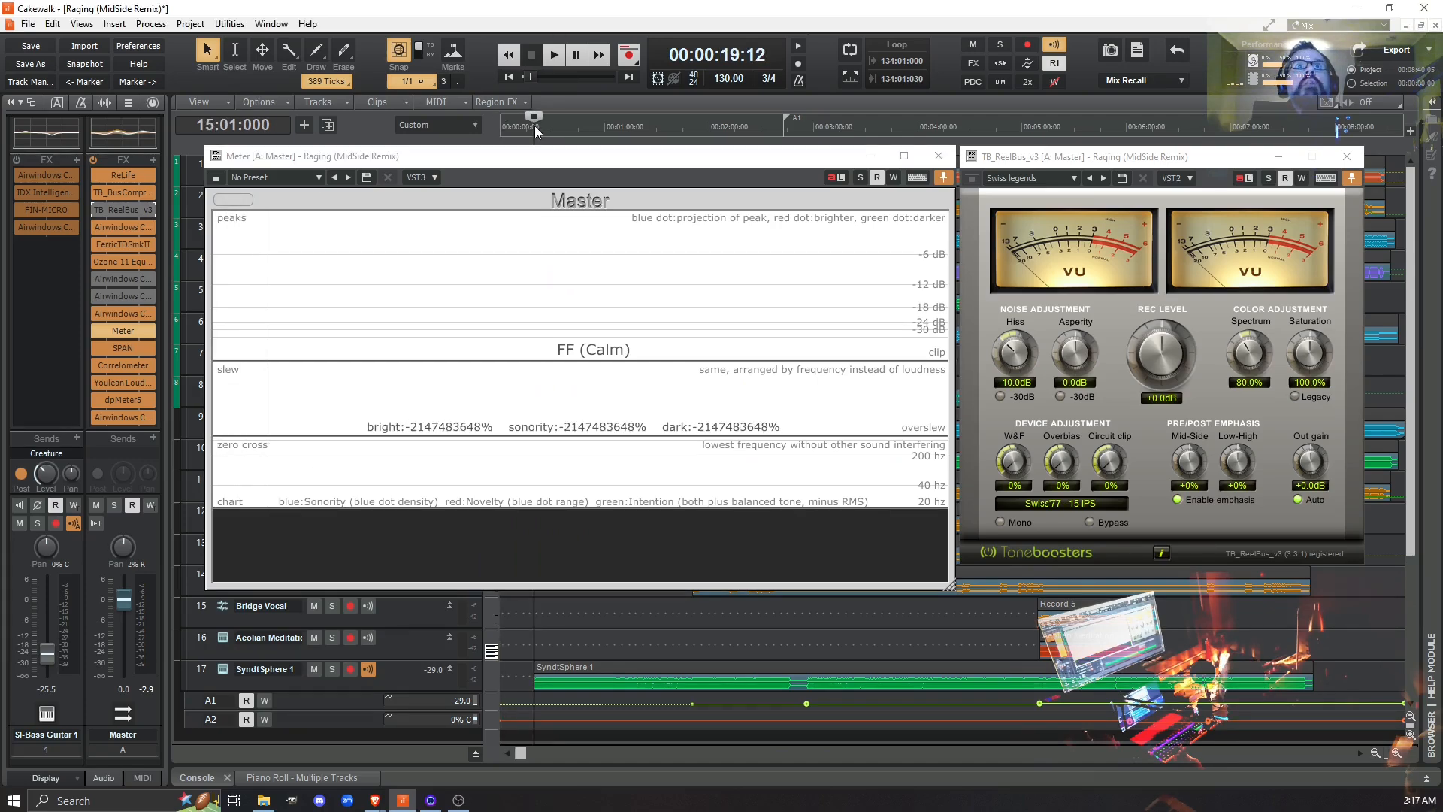
click(546, 58)
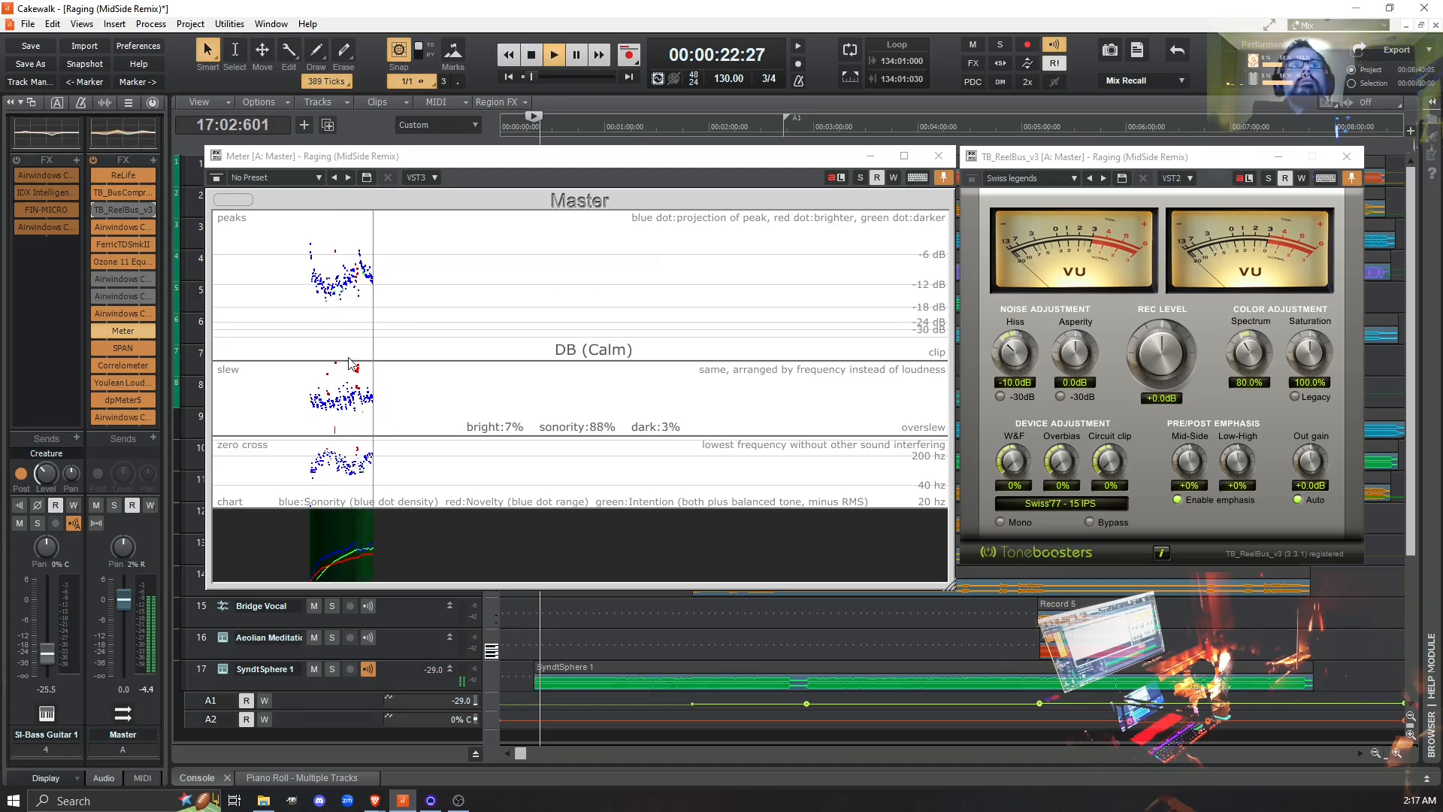
click(96, 212)
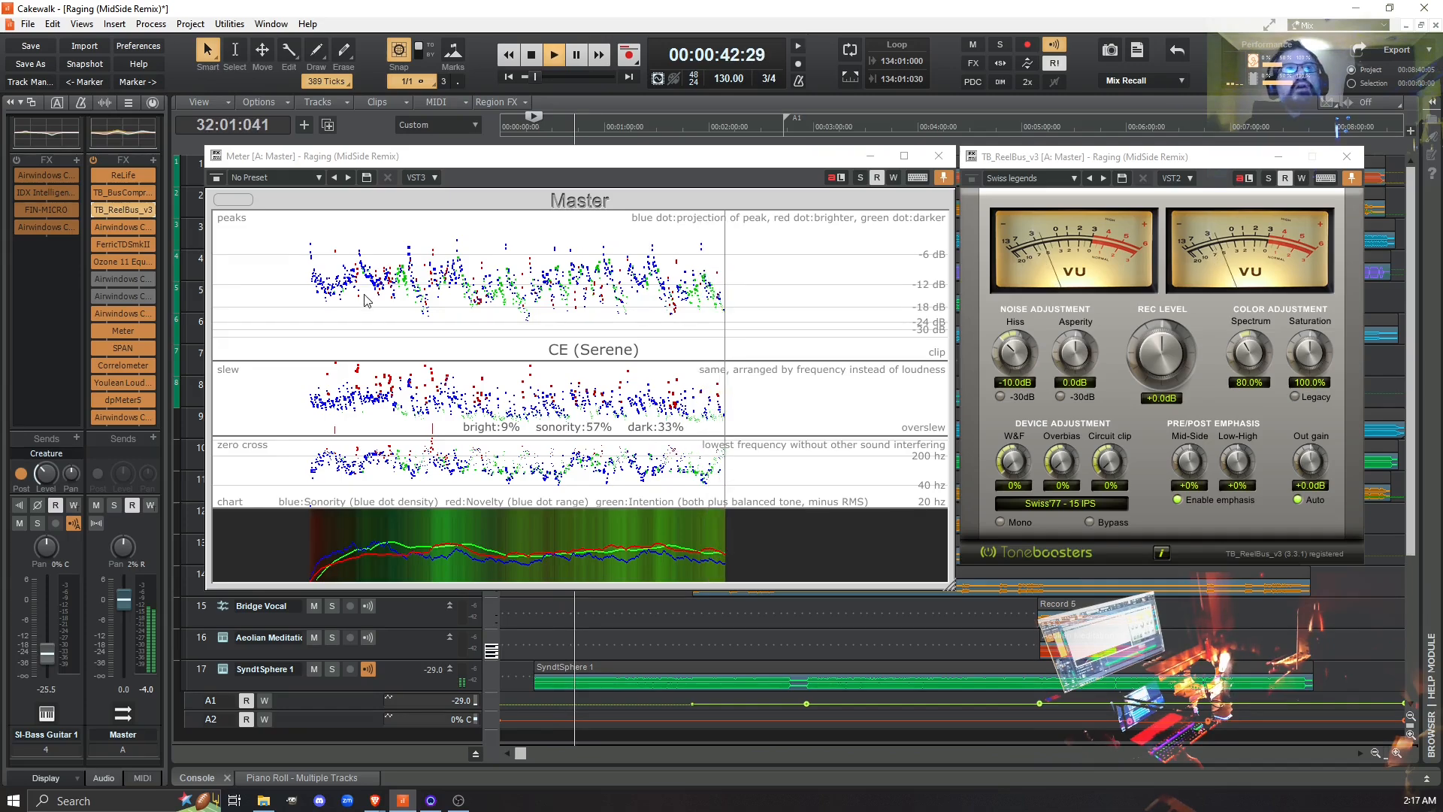
click(98, 211)
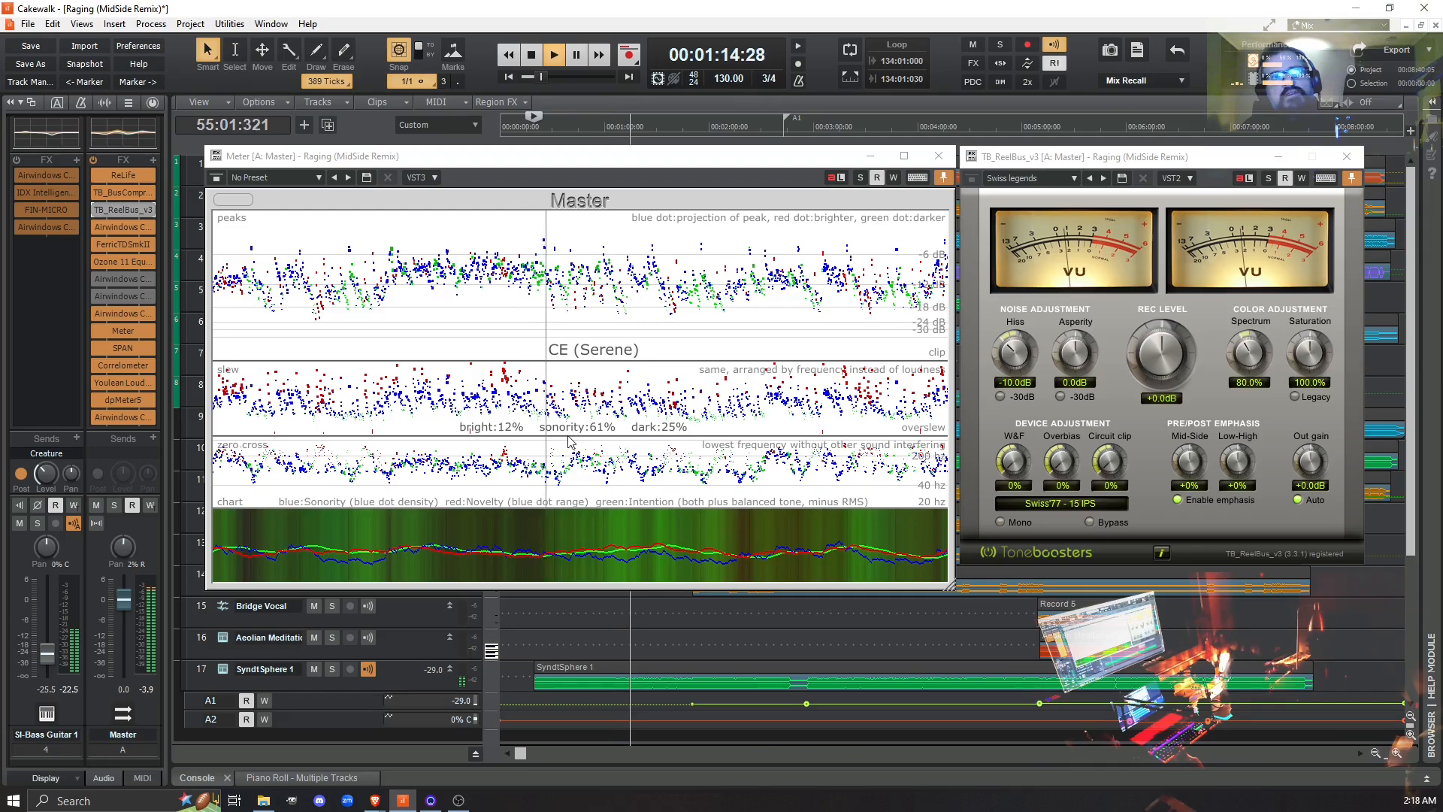
click(97, 210)
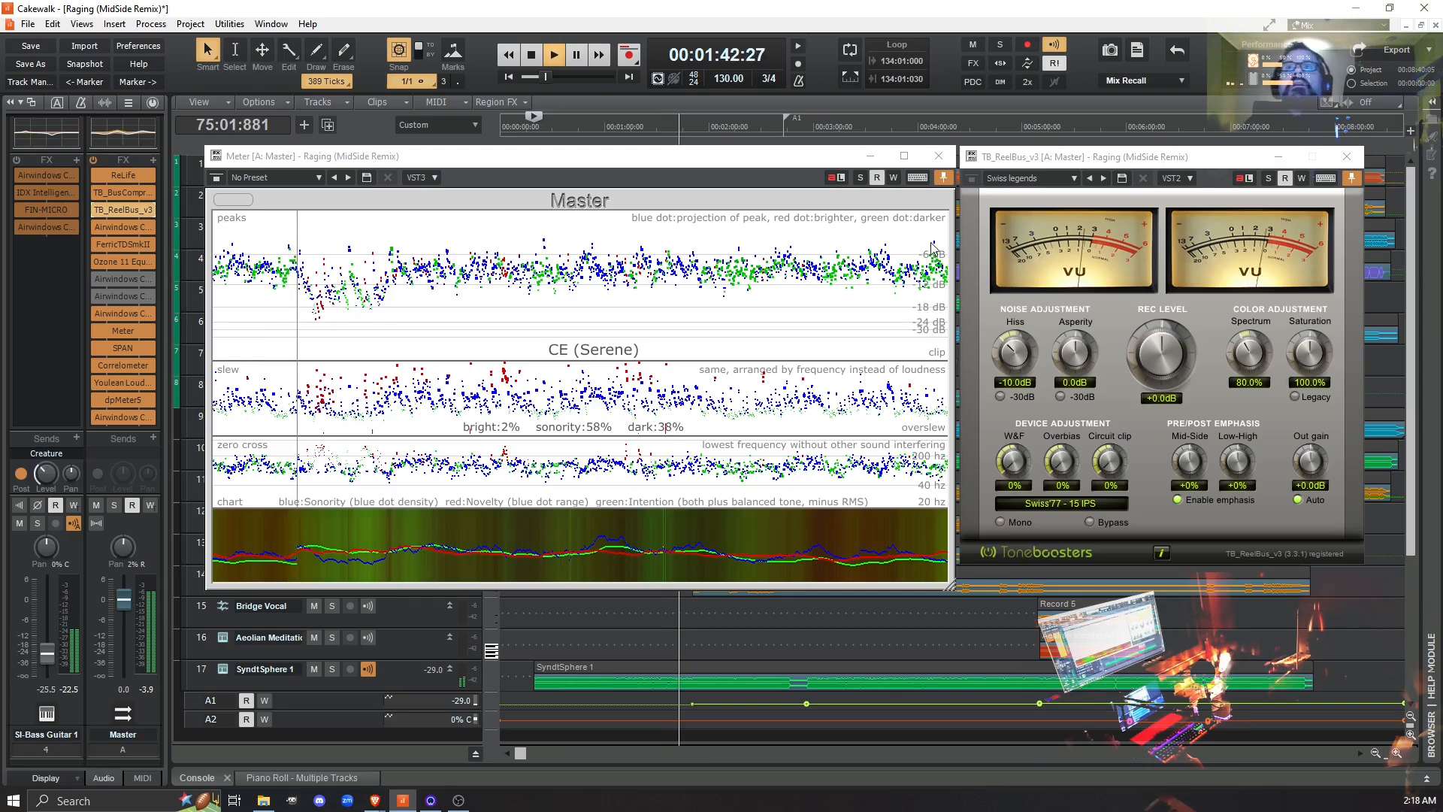
- Stop playback and load the Overbiasing preset in TB_ReelBus_v3
click(1074, 180)
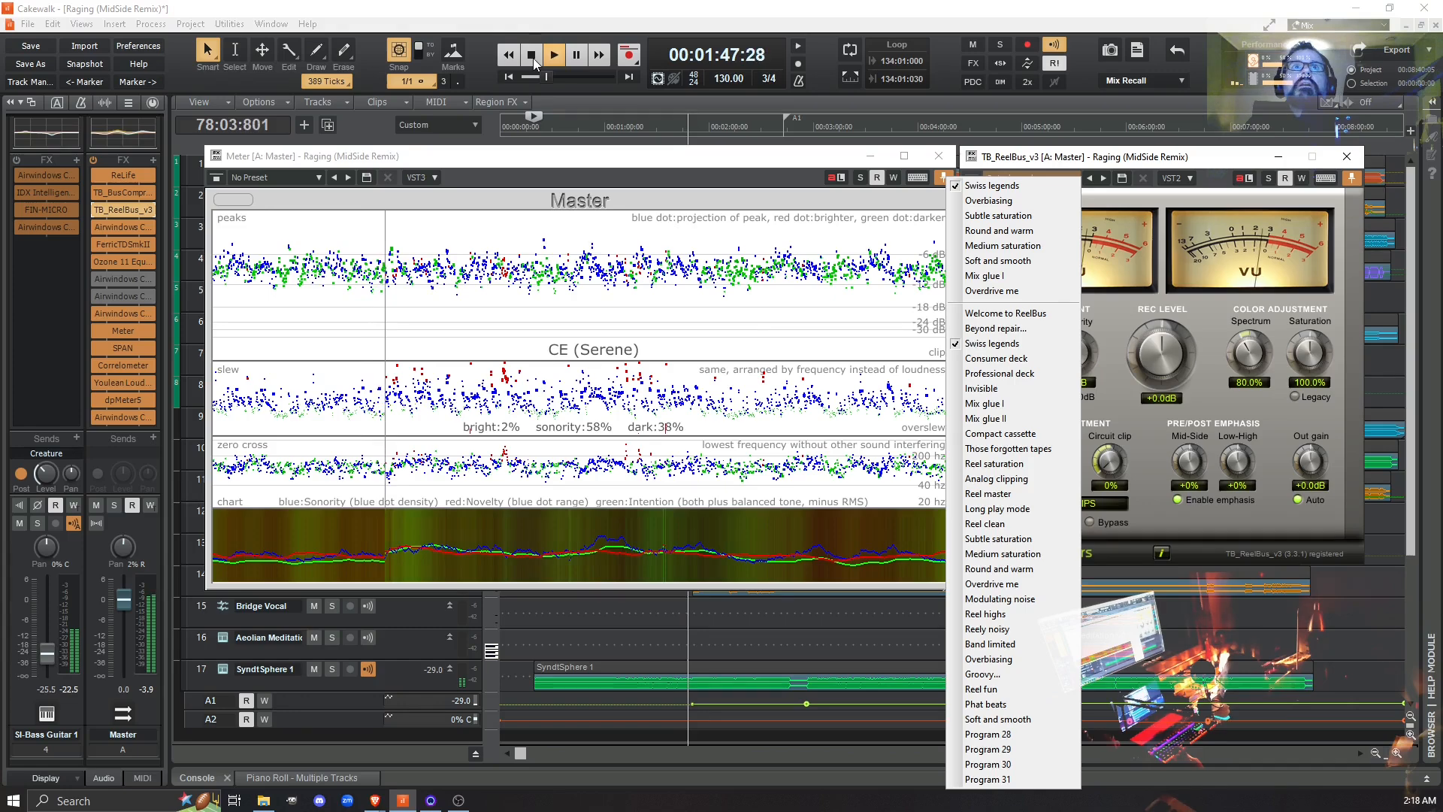
click(532, 57)
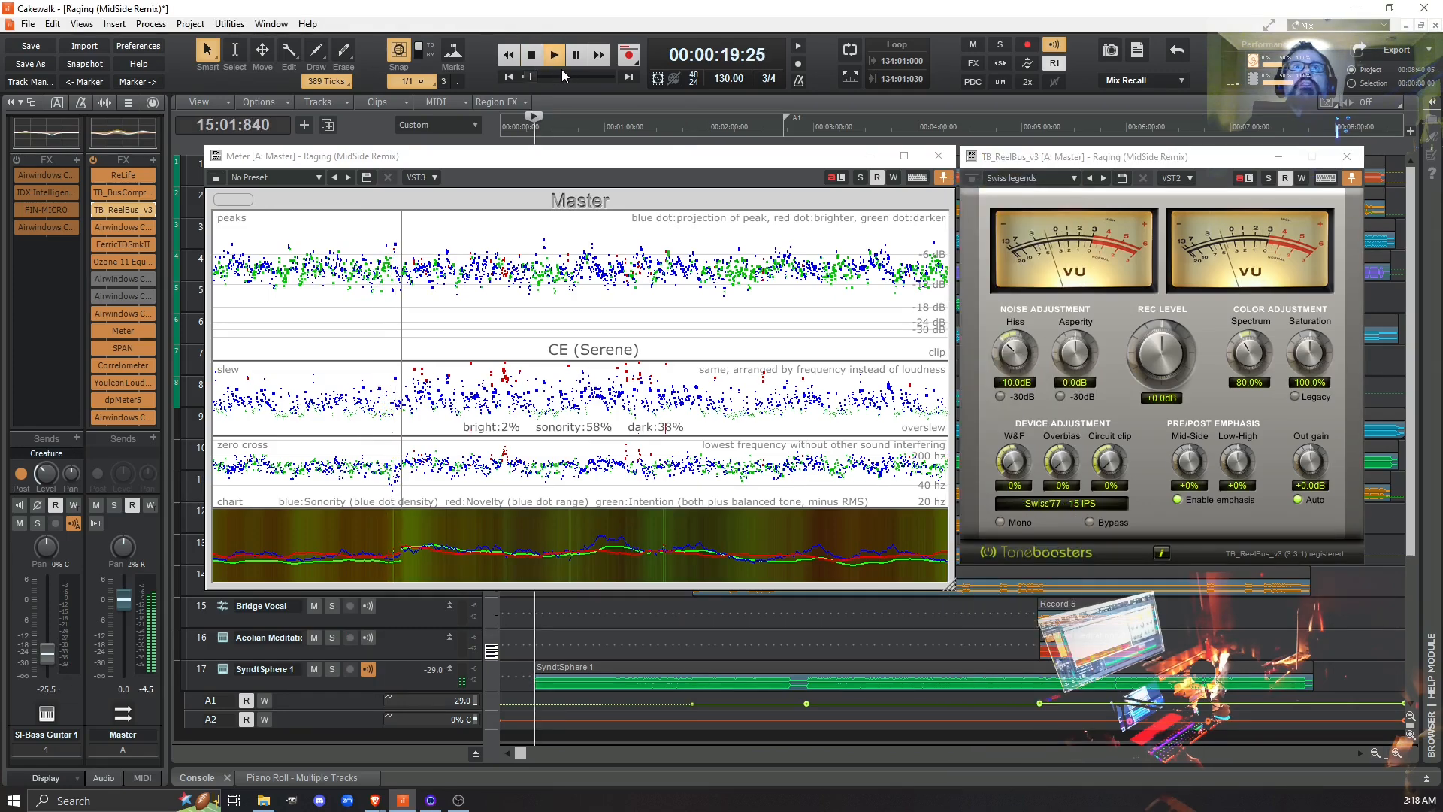
click(1074, 180)
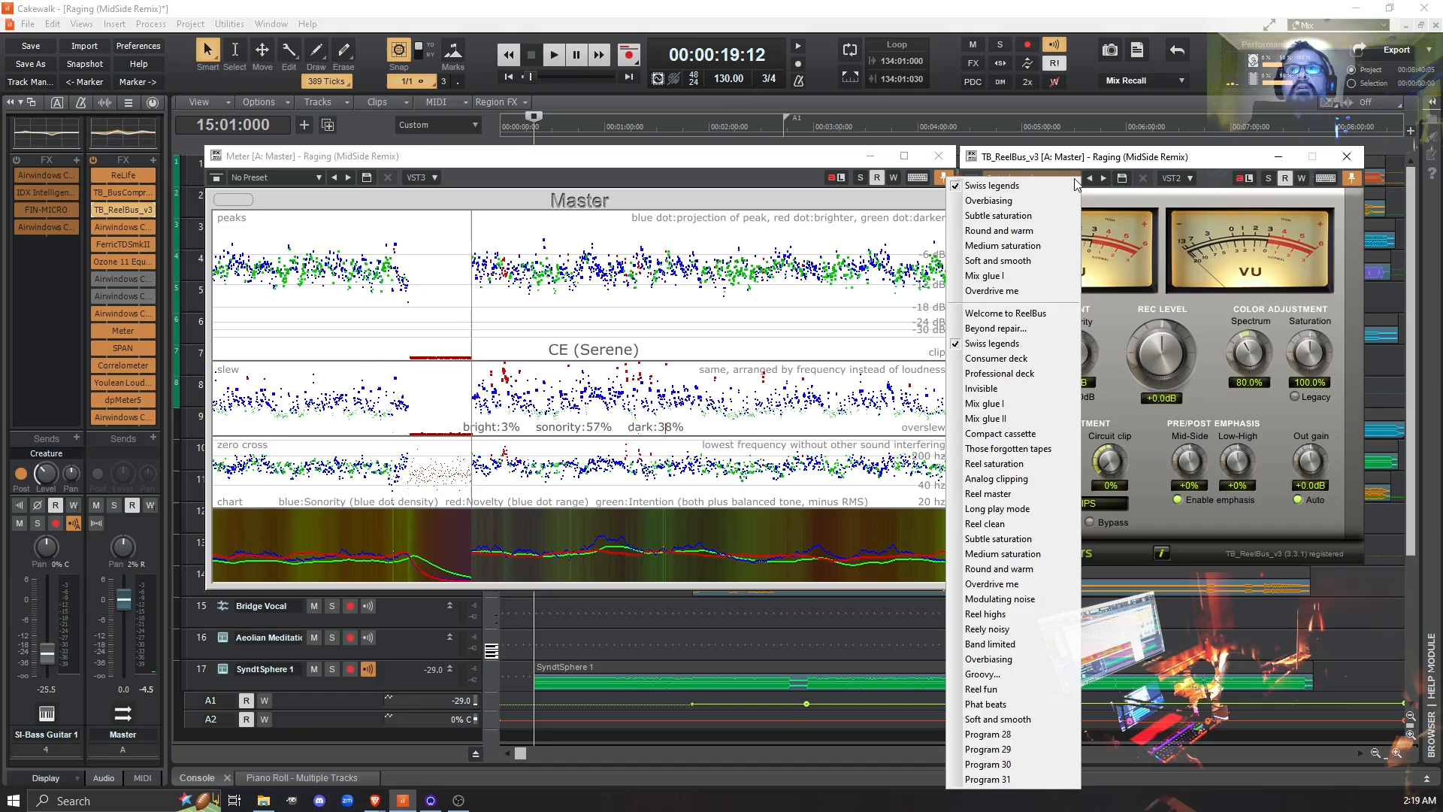
click(1022, 658)
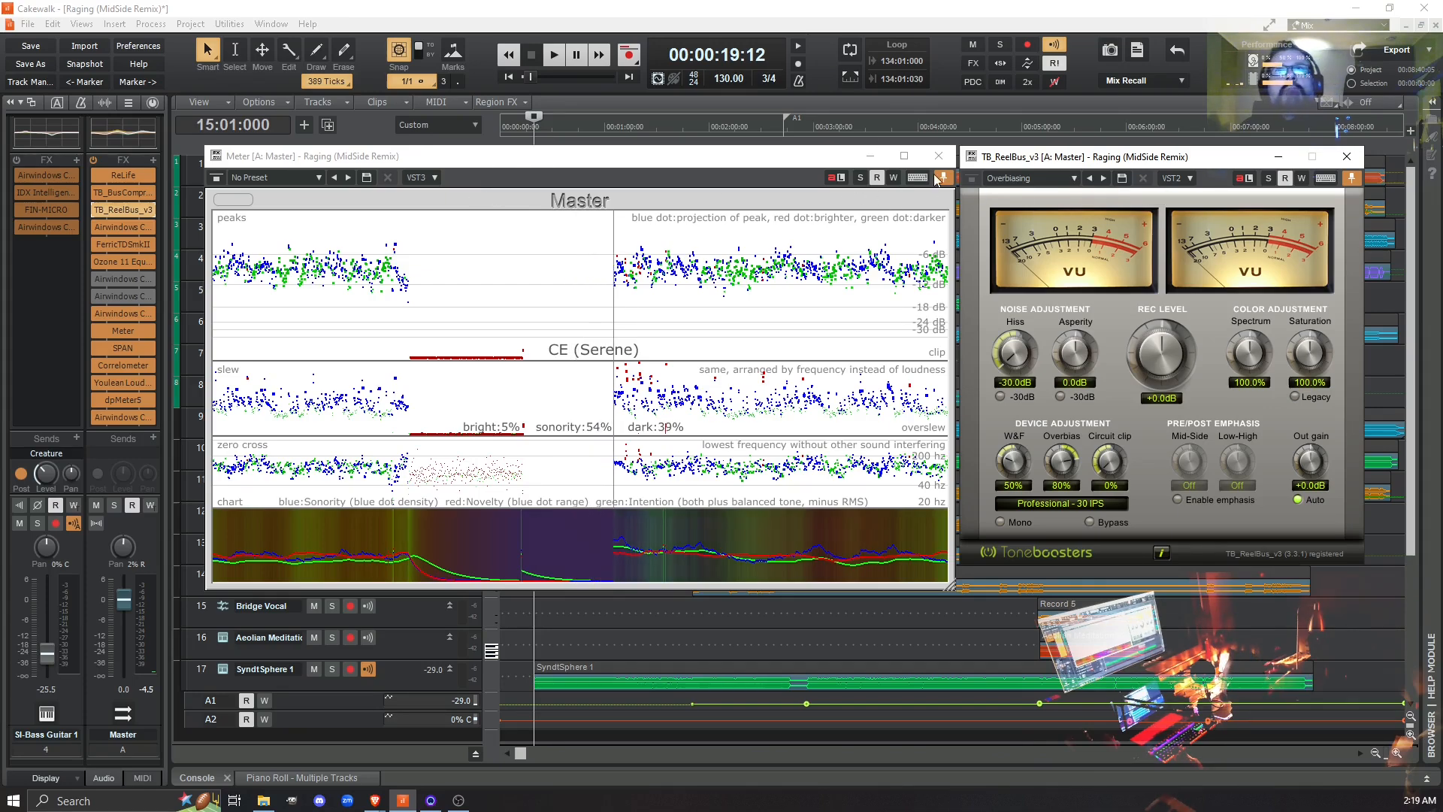
- Bypass TB_ReelBus_v3, clear the Meter, and play from measure 15, switching the Overbiasing preset's processing in and out to compare
click(230, 198)
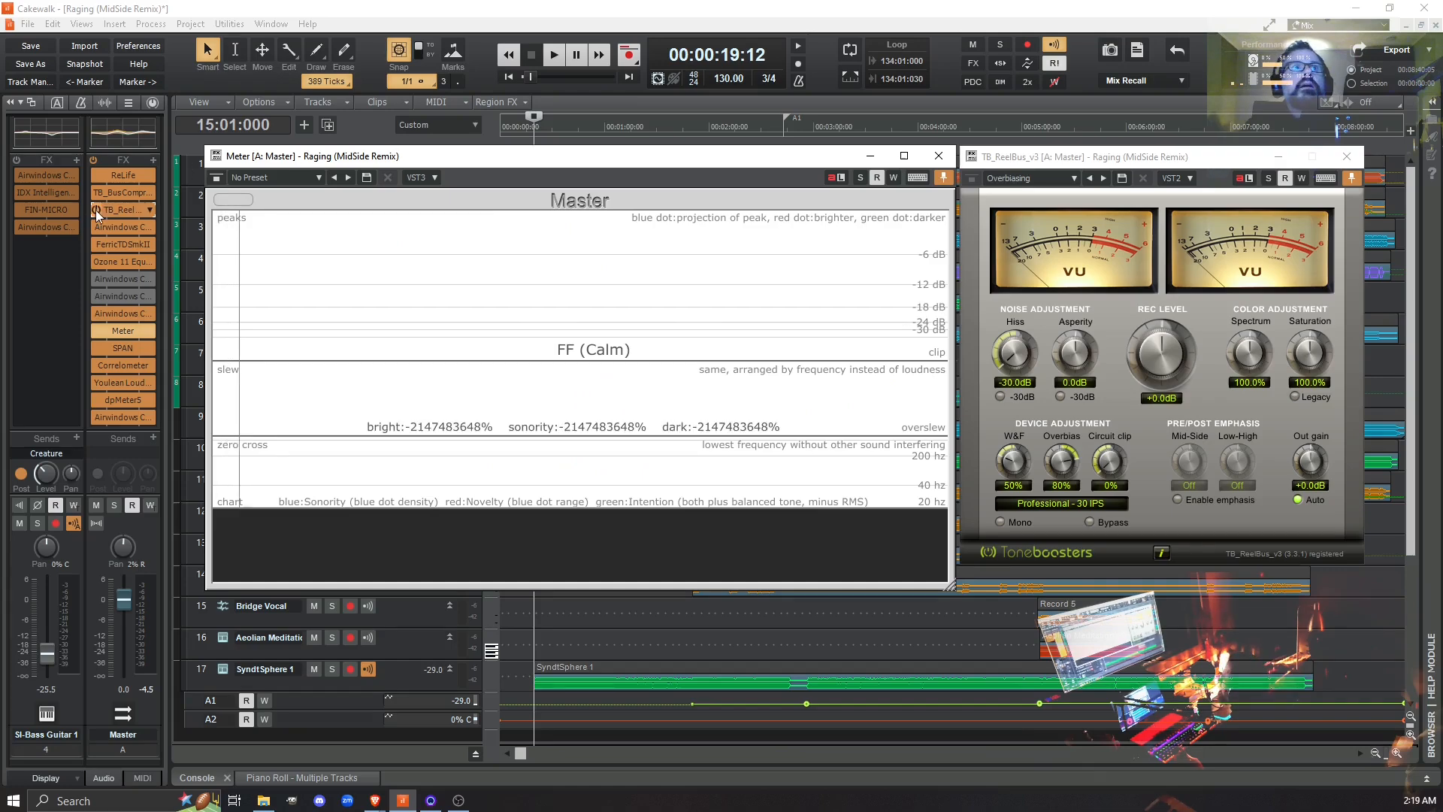
click(96, 211)
click(237, 199)
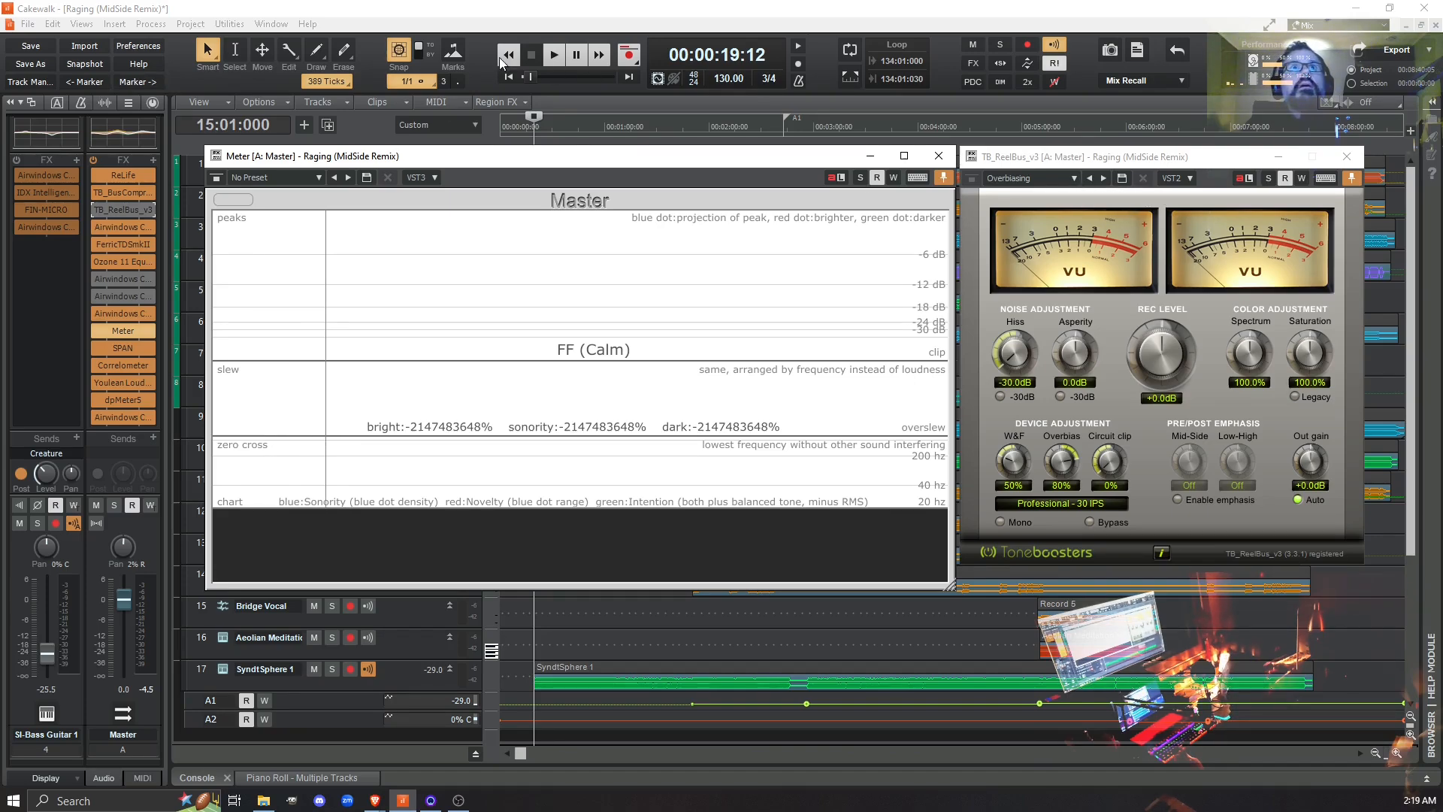
click(237, 196)
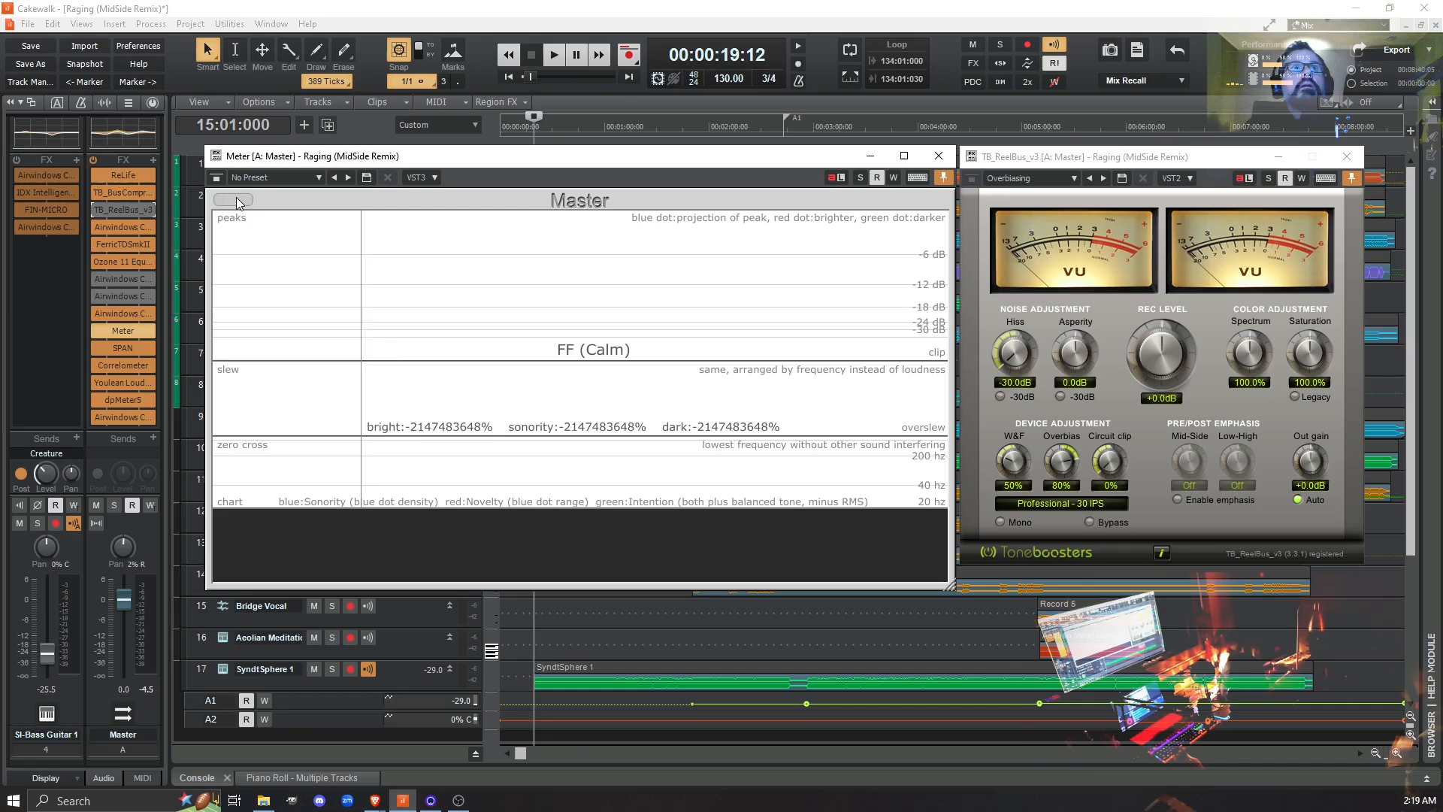
click(549, 60)
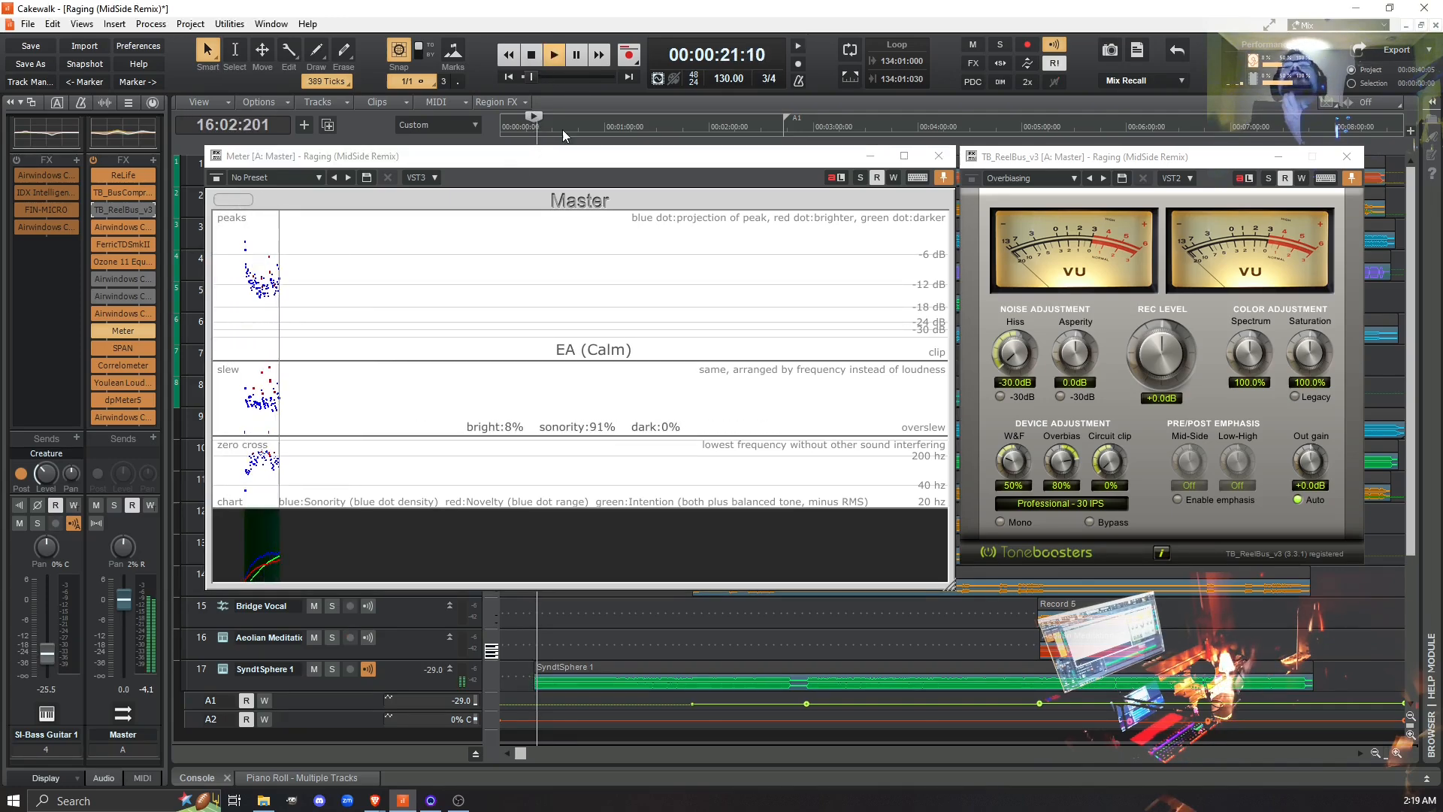
click(97, 209)
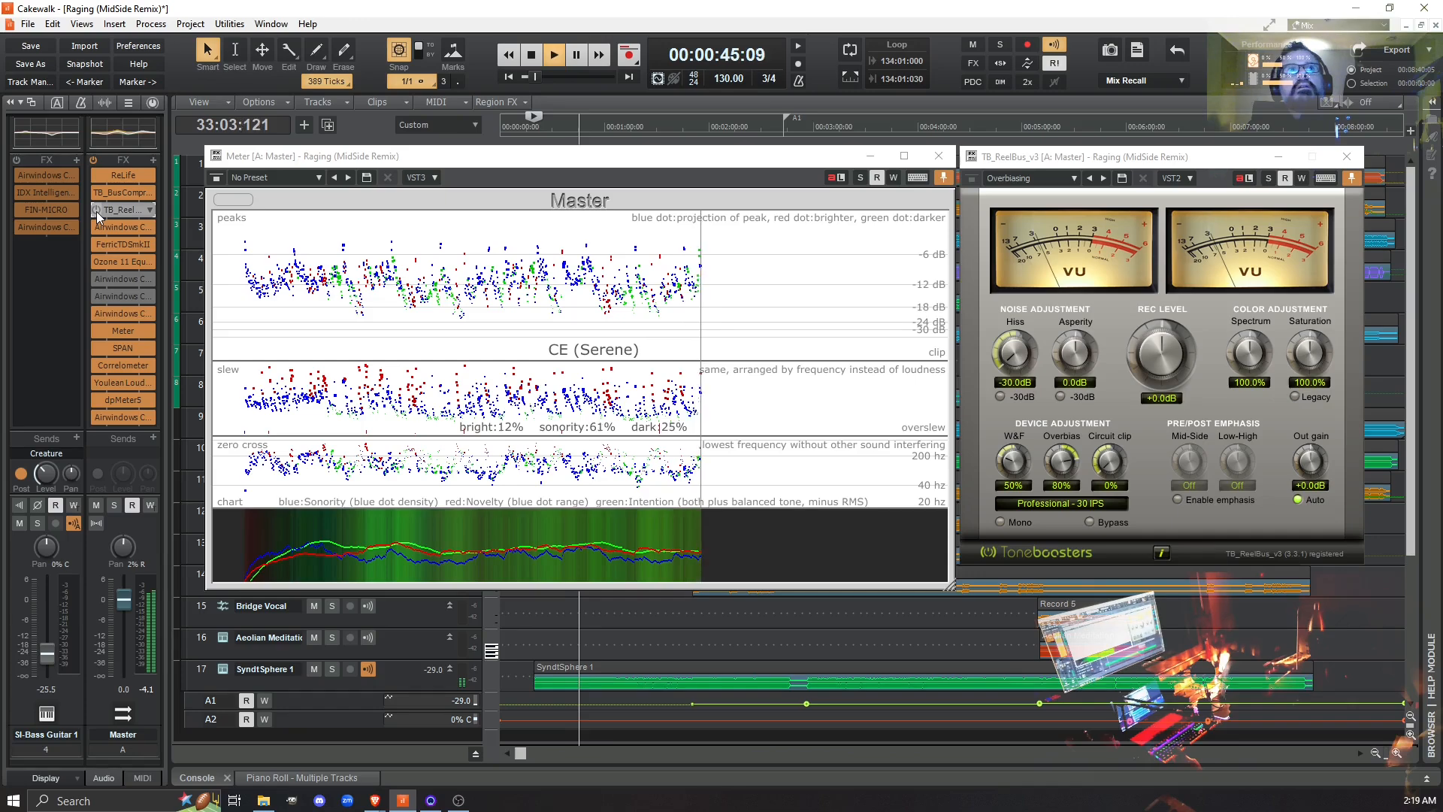
click(97, 212)
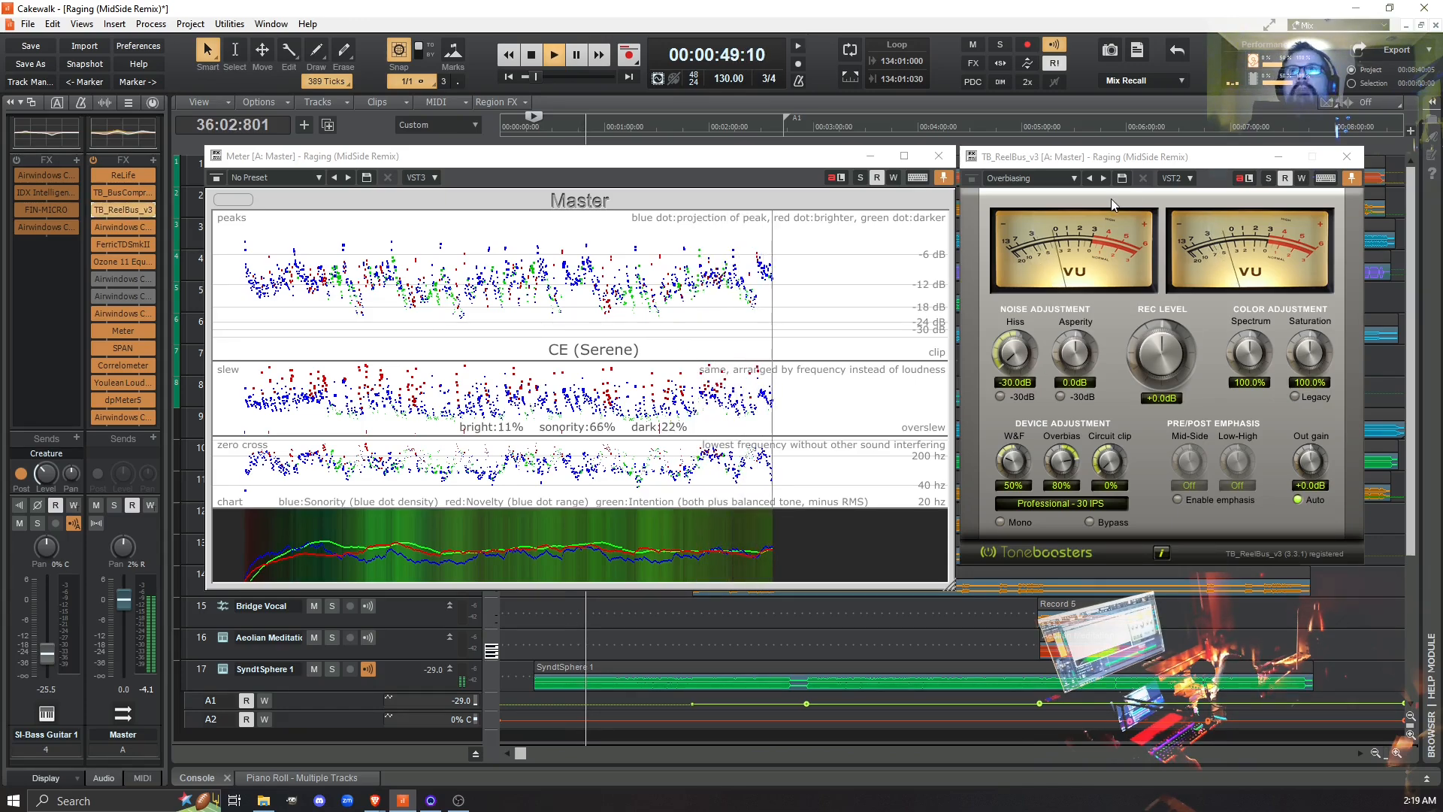
- Load the Swiss legends preset in TB_ReelBus_v3 while playback continues
click(1075, 178)
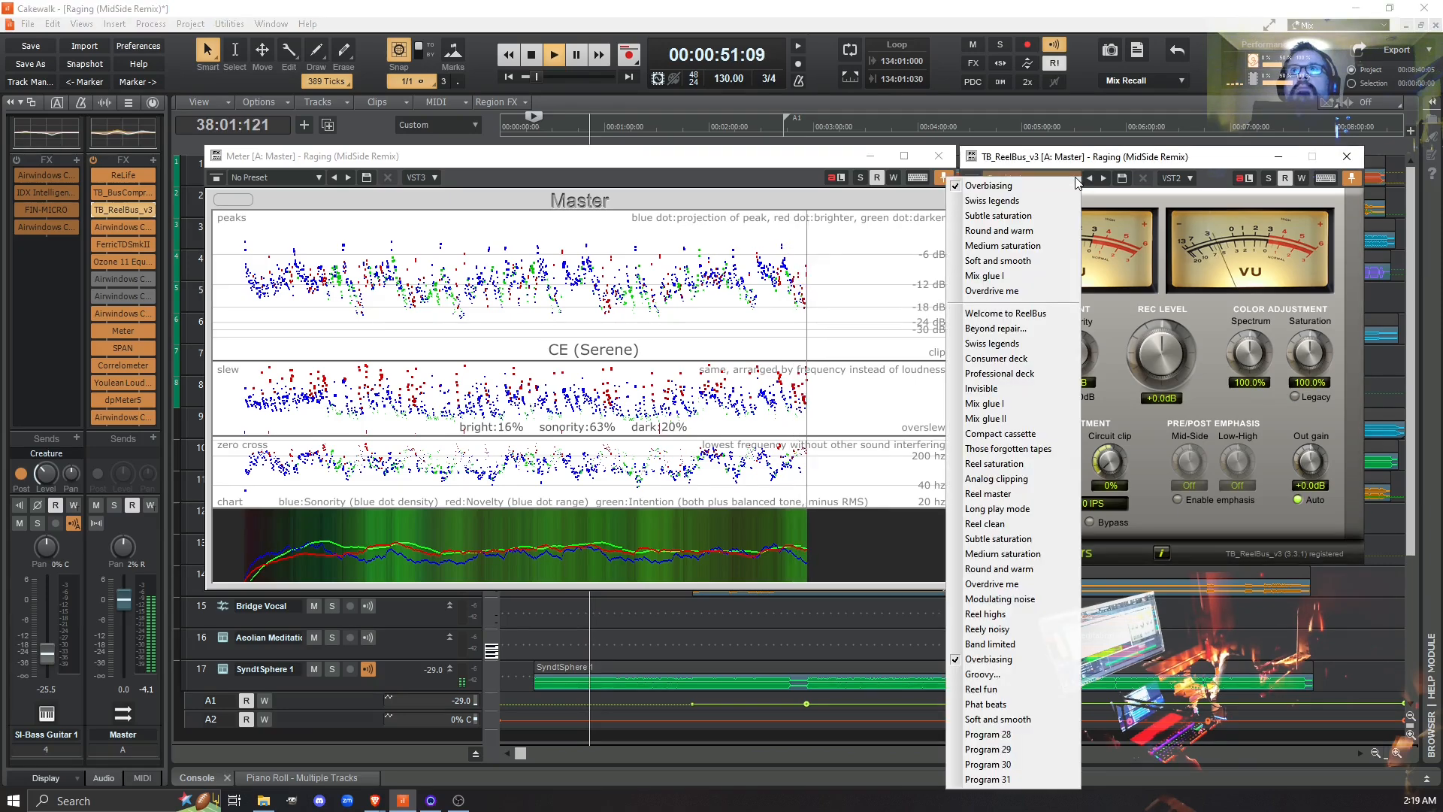
click(1043, 343)
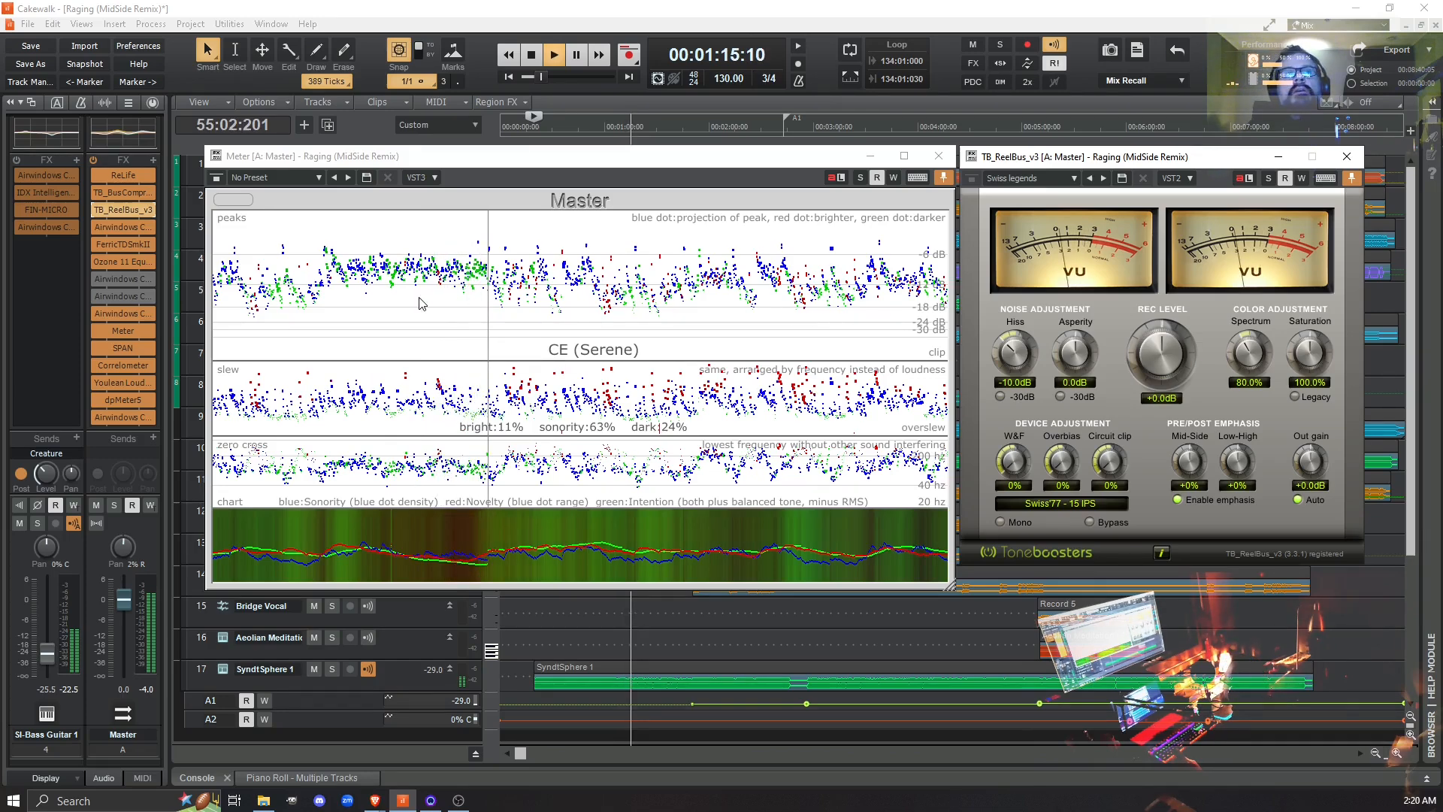
- Toggle the Master bus's Airwindows Consolidated instance with Mastering on and off during playback to compare its effect, leaving it bypassed
click(96, 277)
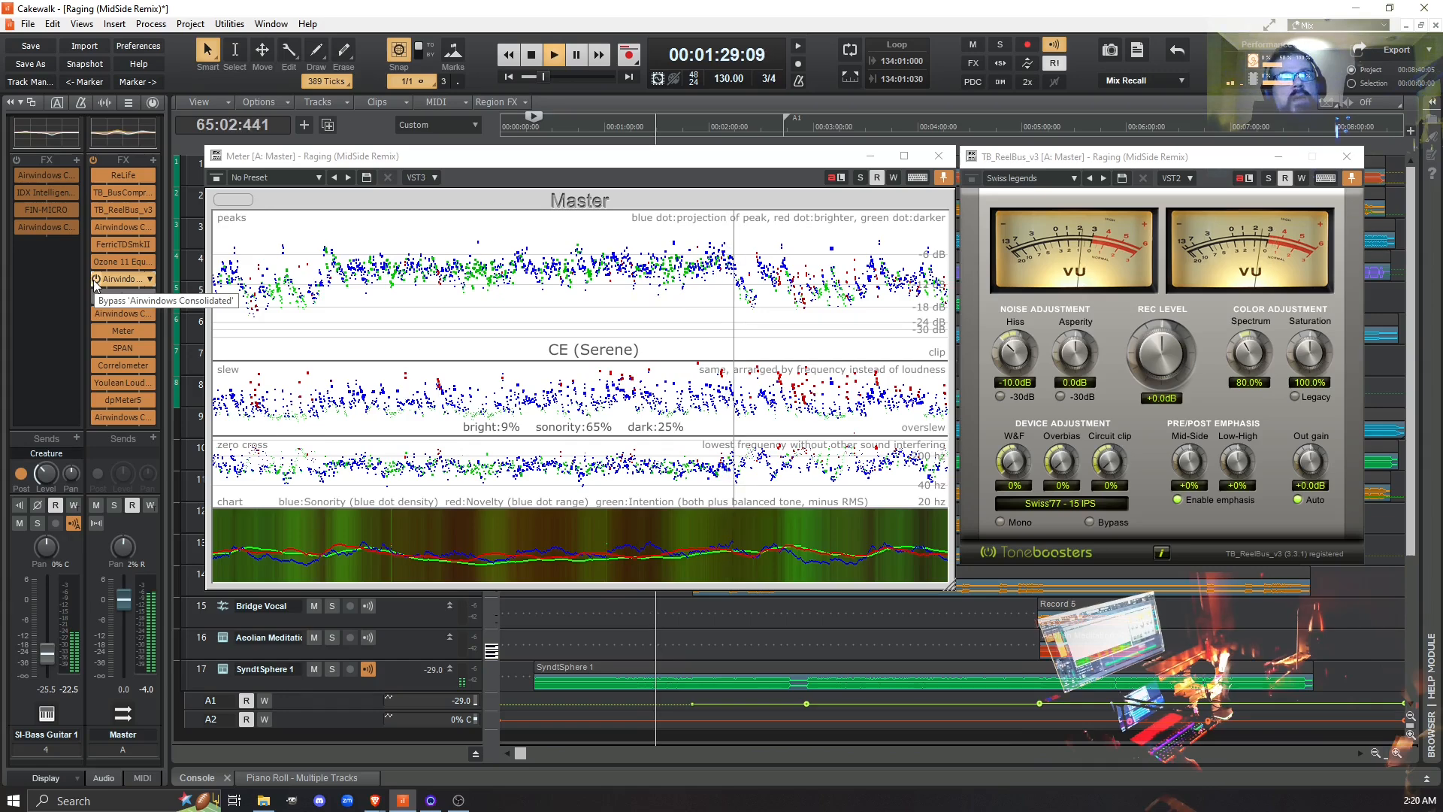
click(94, 279)
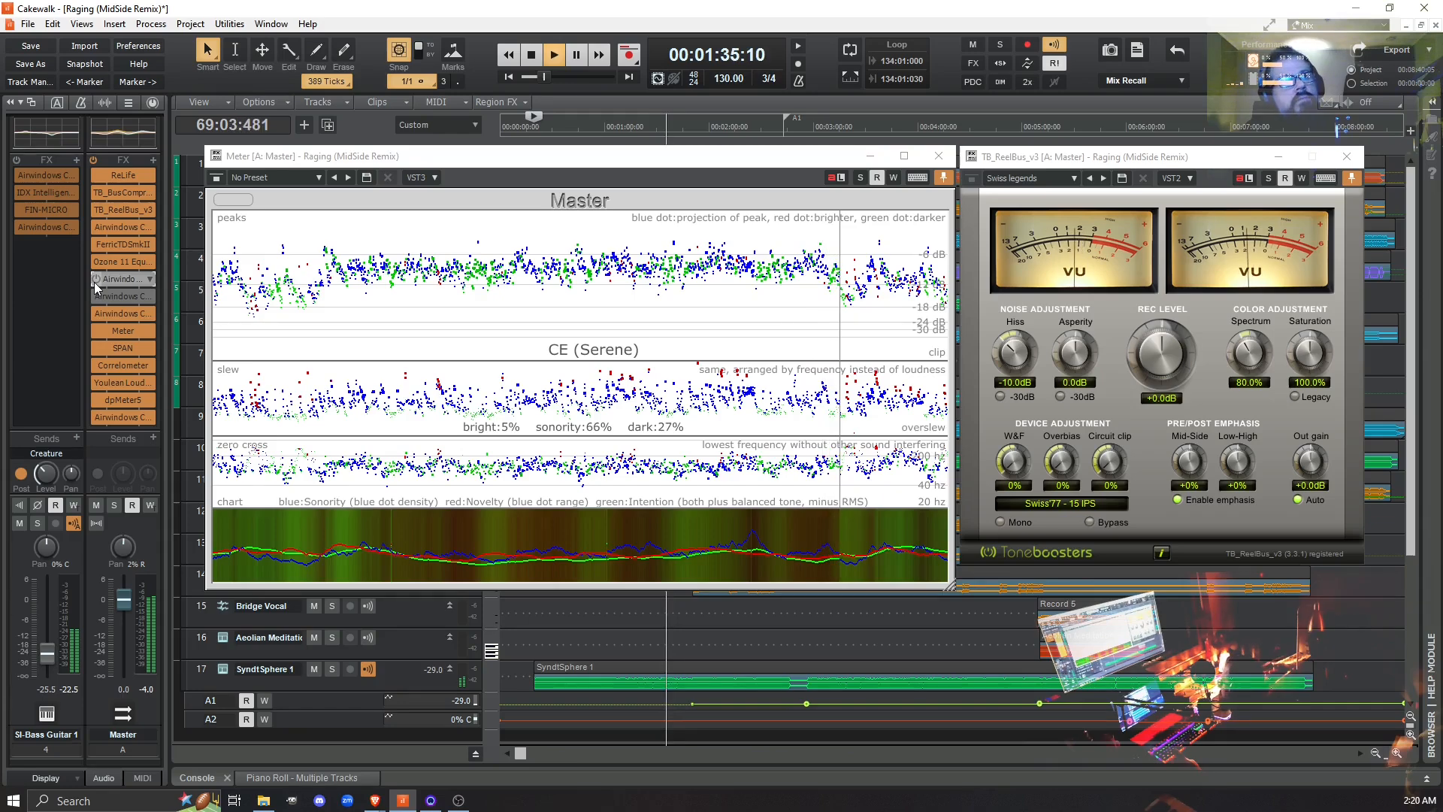
click(95, 279)
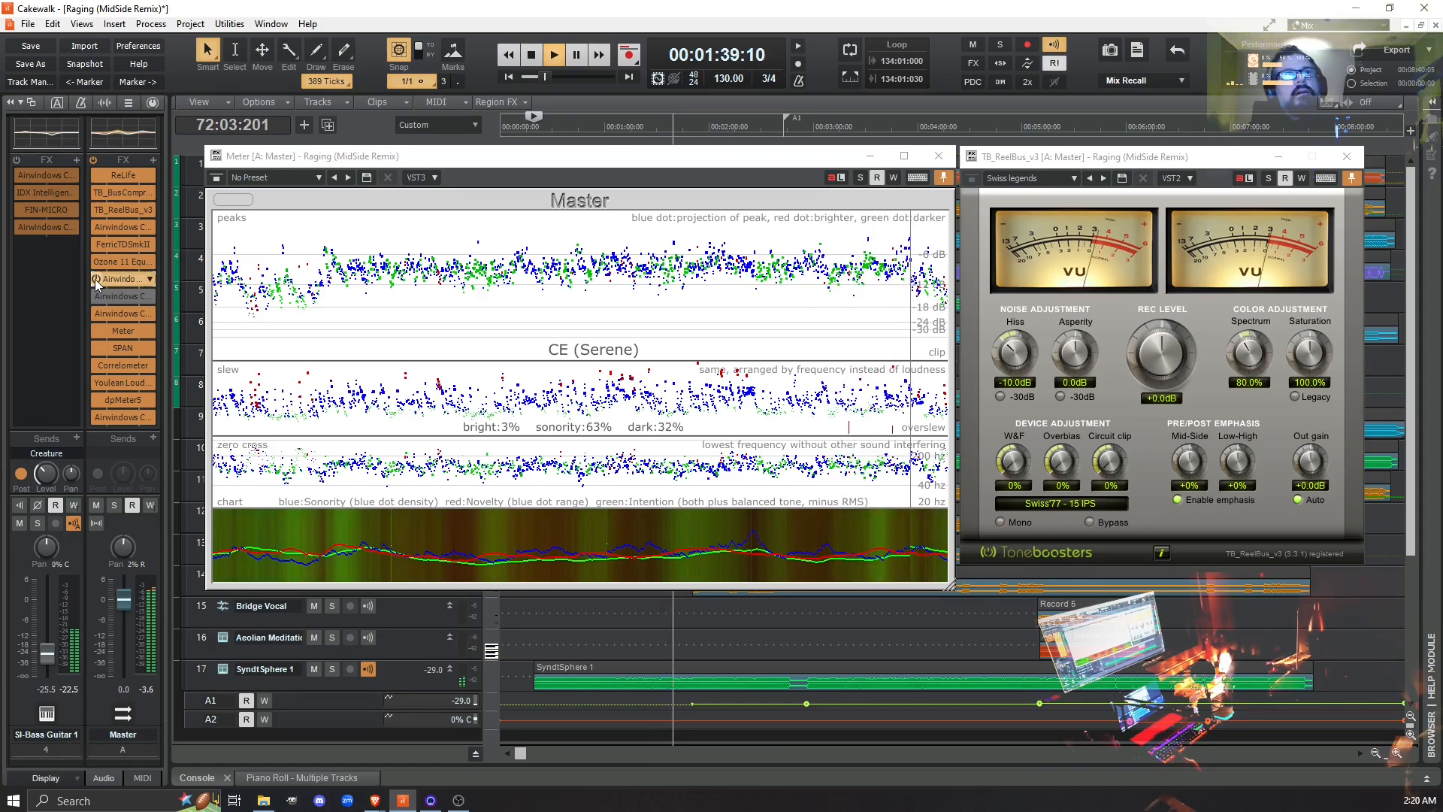
click(95, 280)
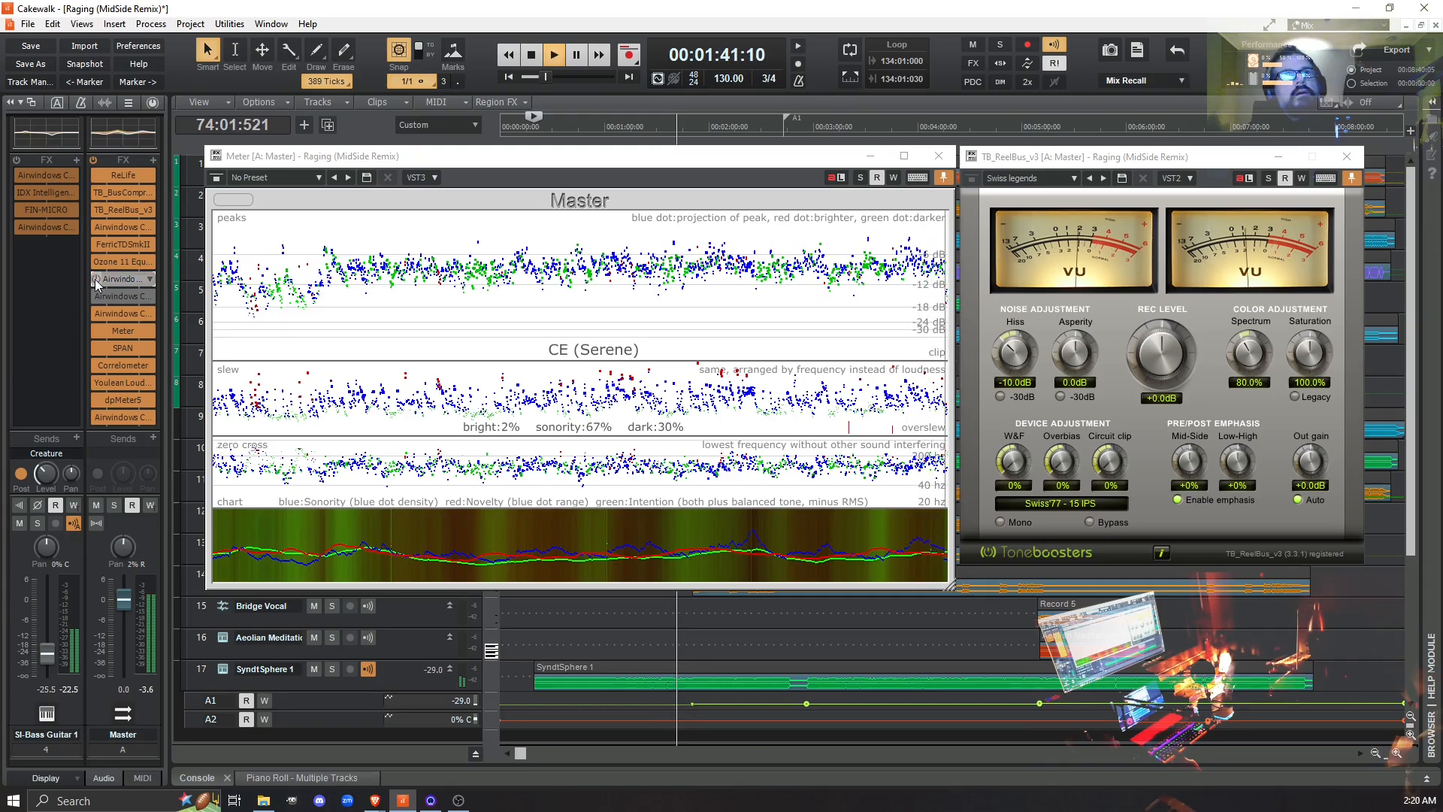
- Switch the Master bus's Mastering instance in and out during playback to compare its effect on the Meter, leaving it active
click(94, 280)
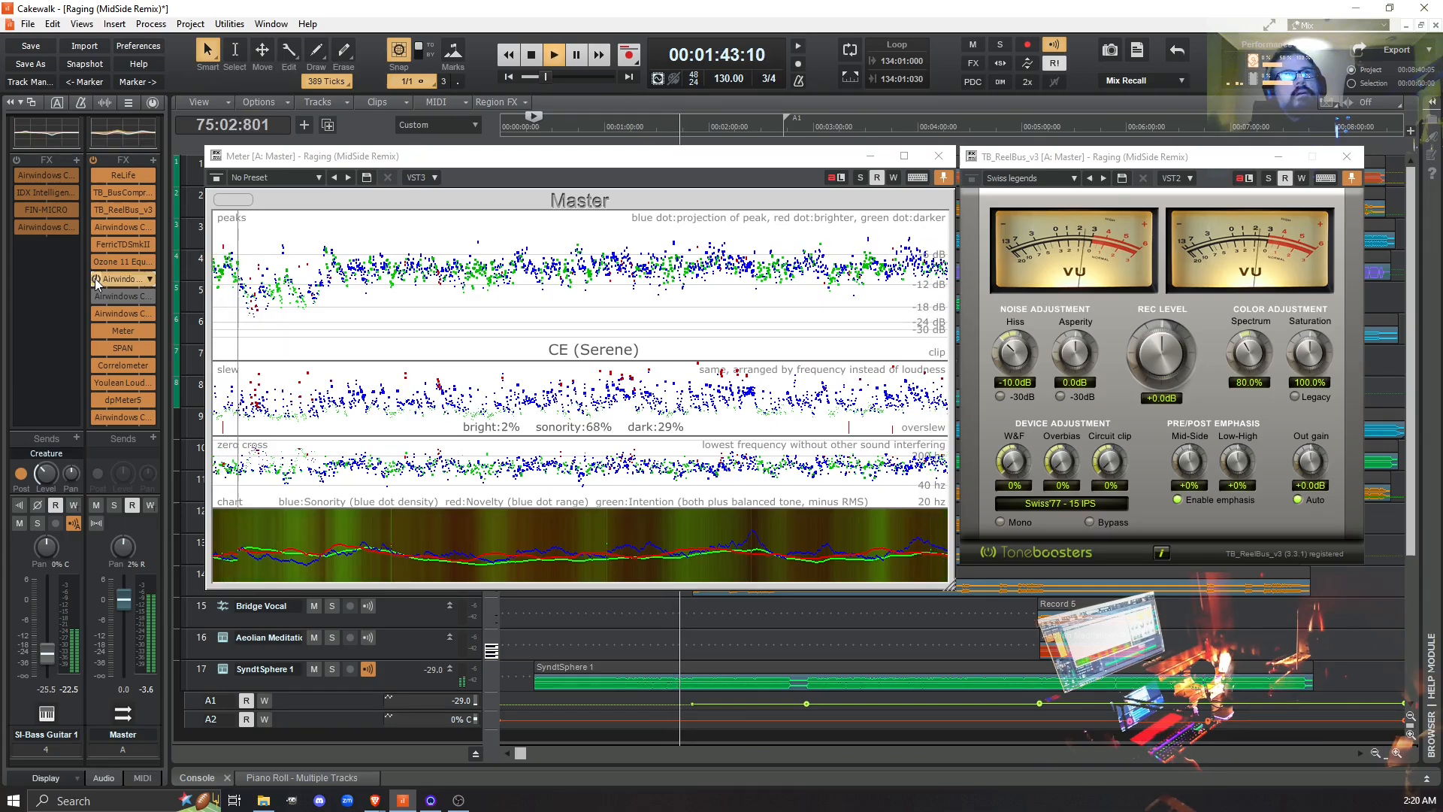
click(95, 280)
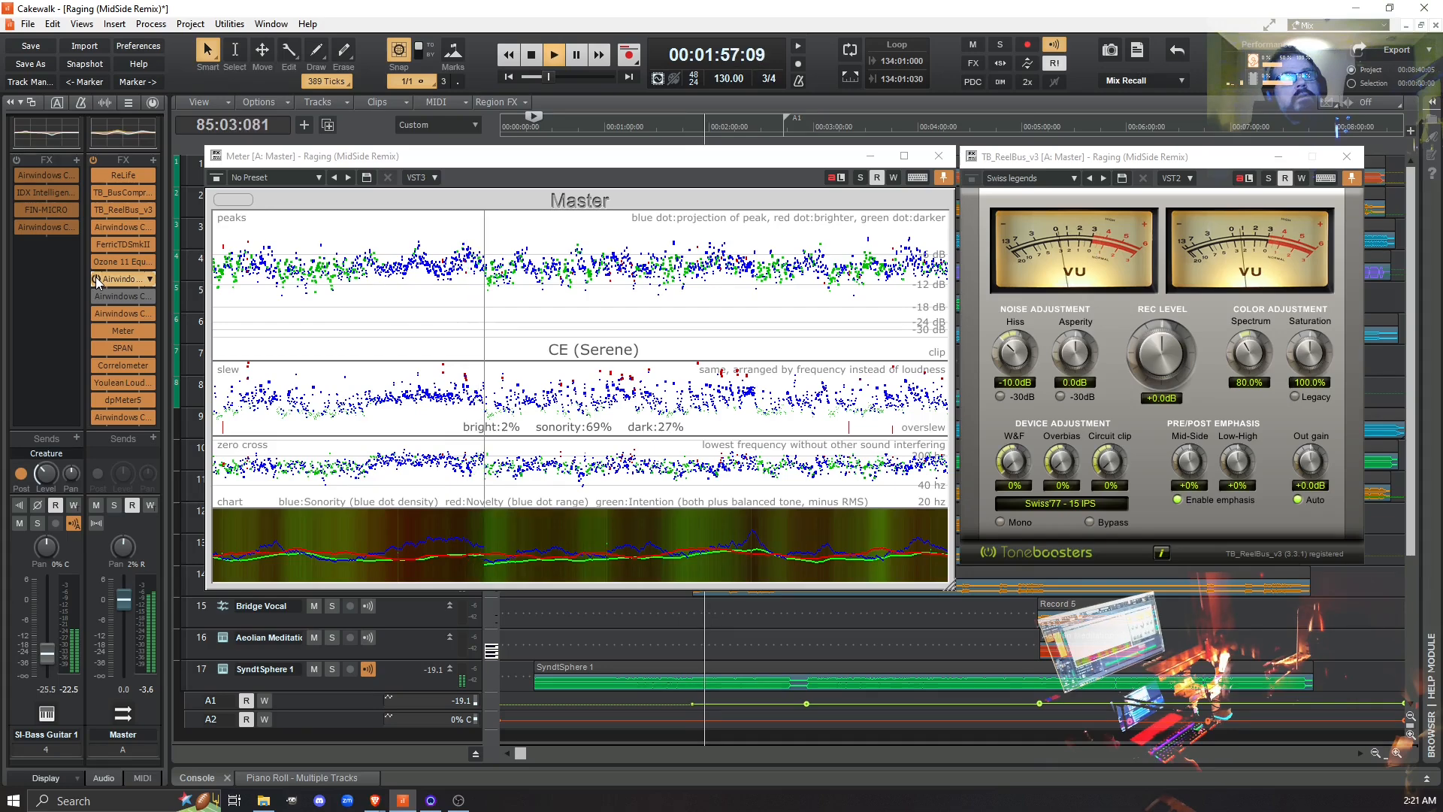
click(96, 278)
click(96, 278)
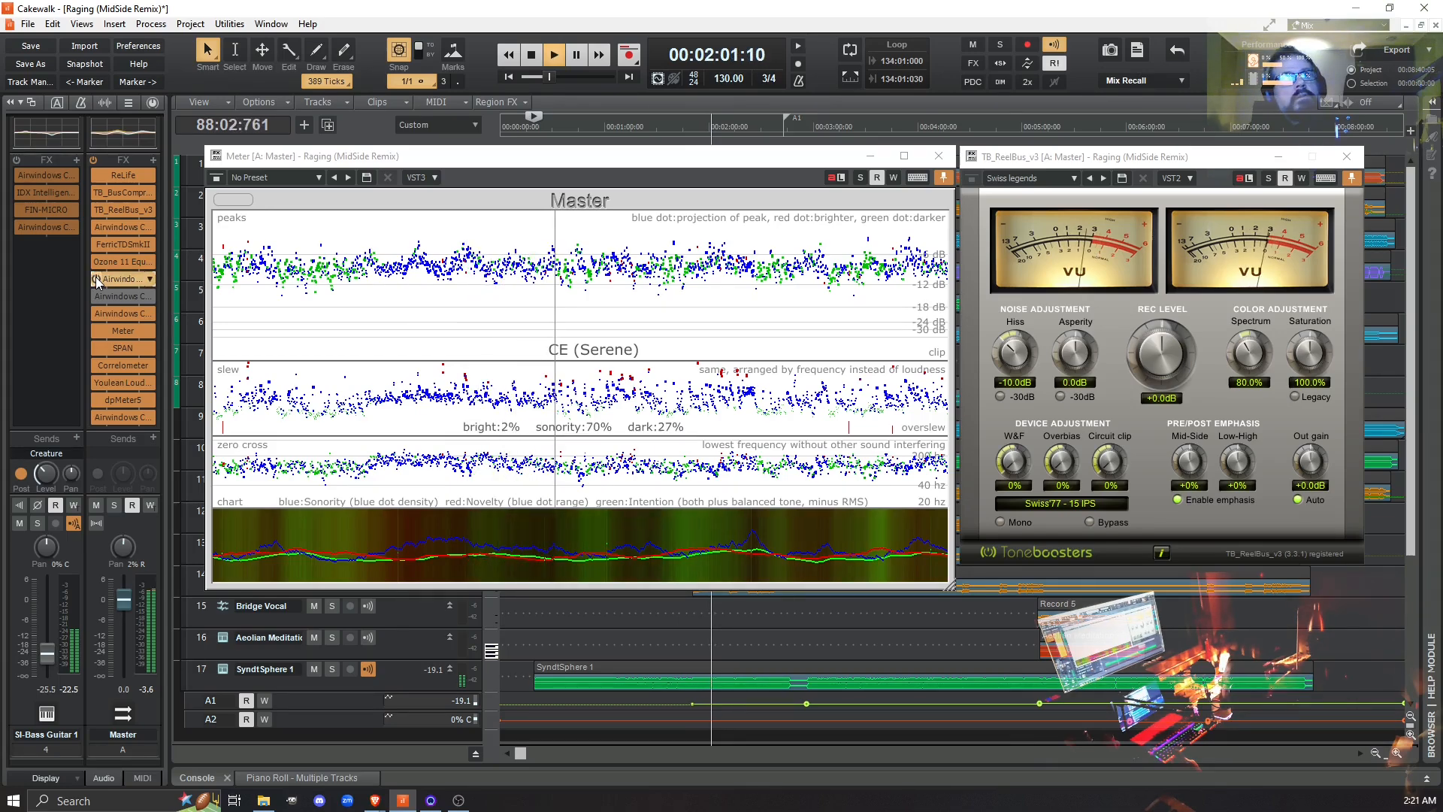
- Bypass TB_ReelBus_v3 and compare playback with and without Mastering, leaving both effects active
click(96, 210)
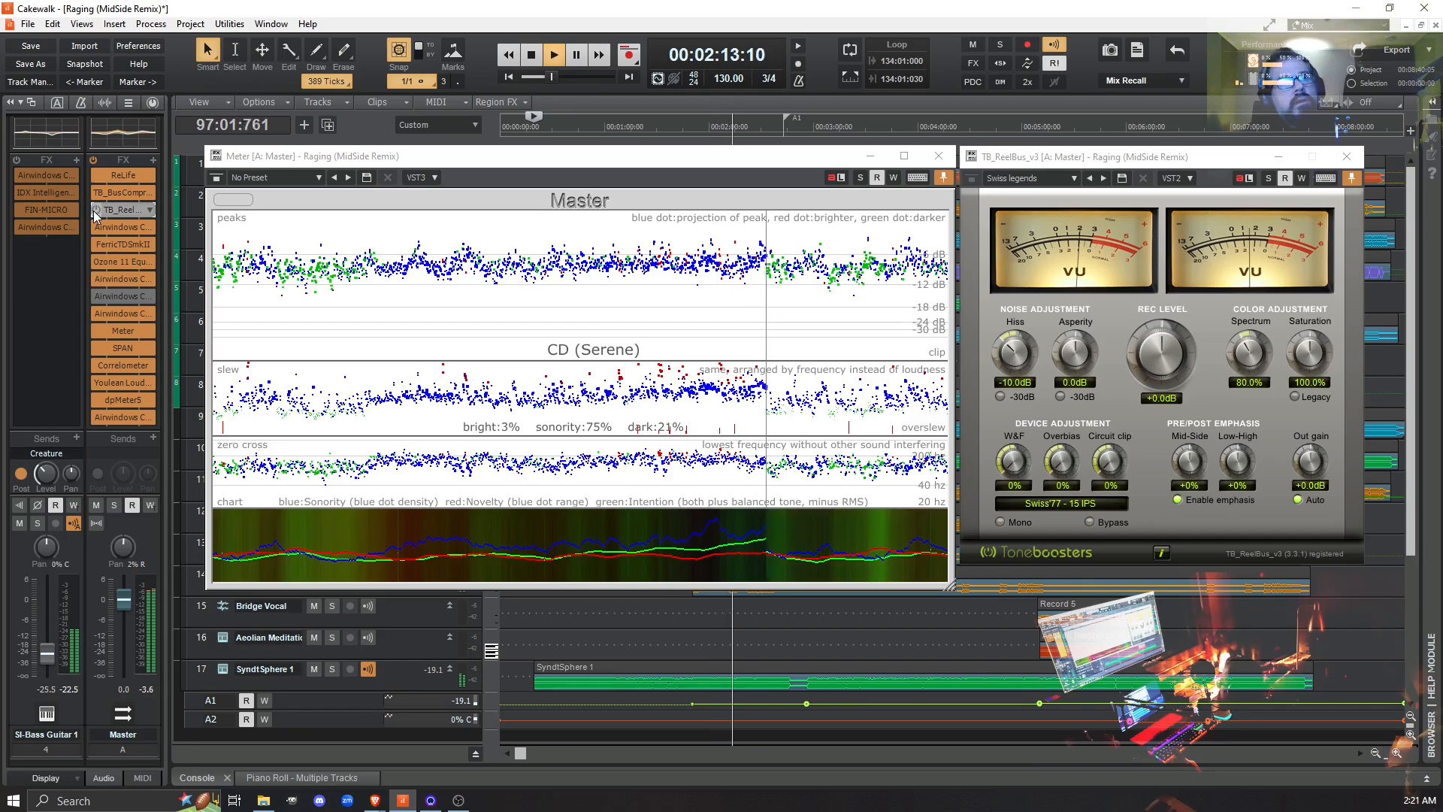
click(96, 299)
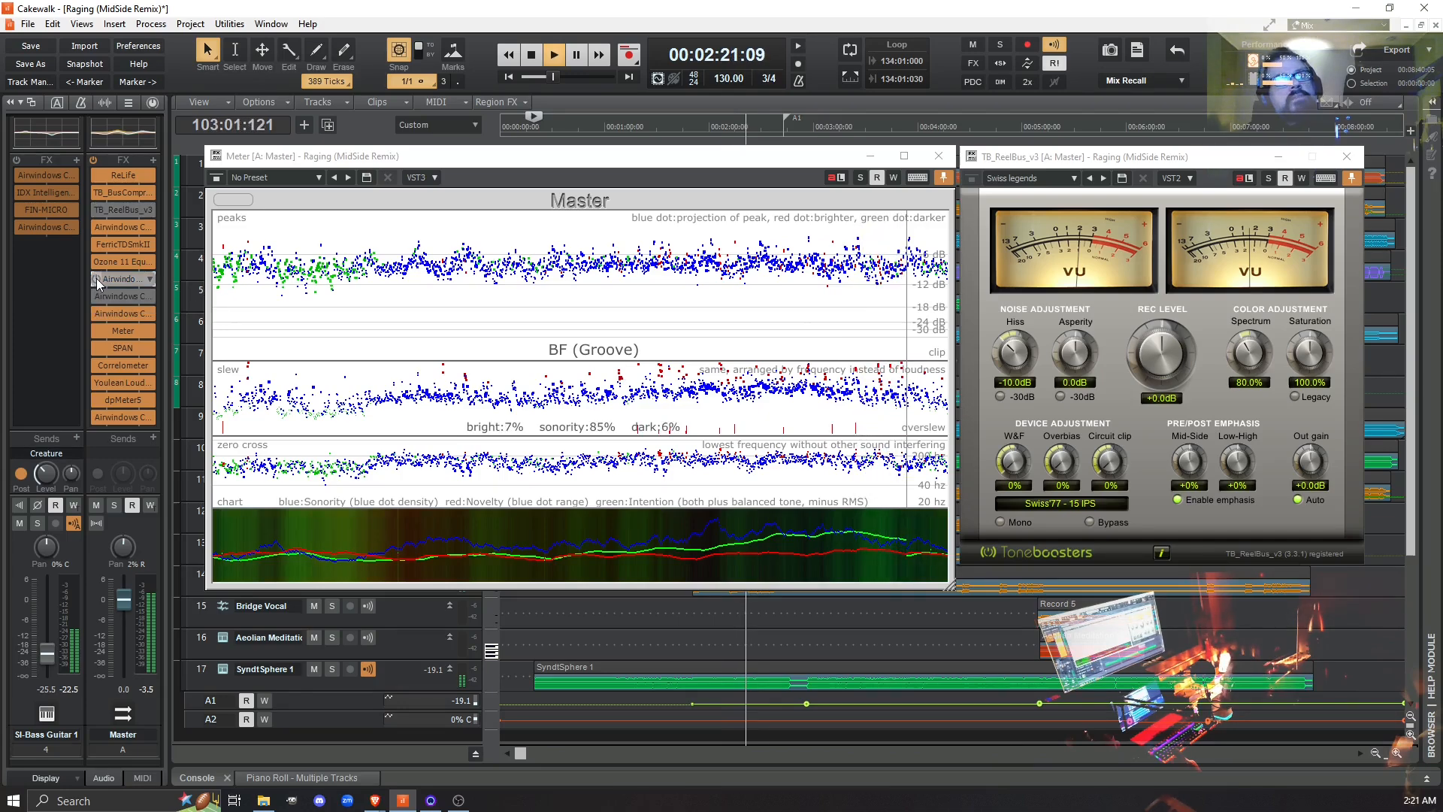
click(96, 278)
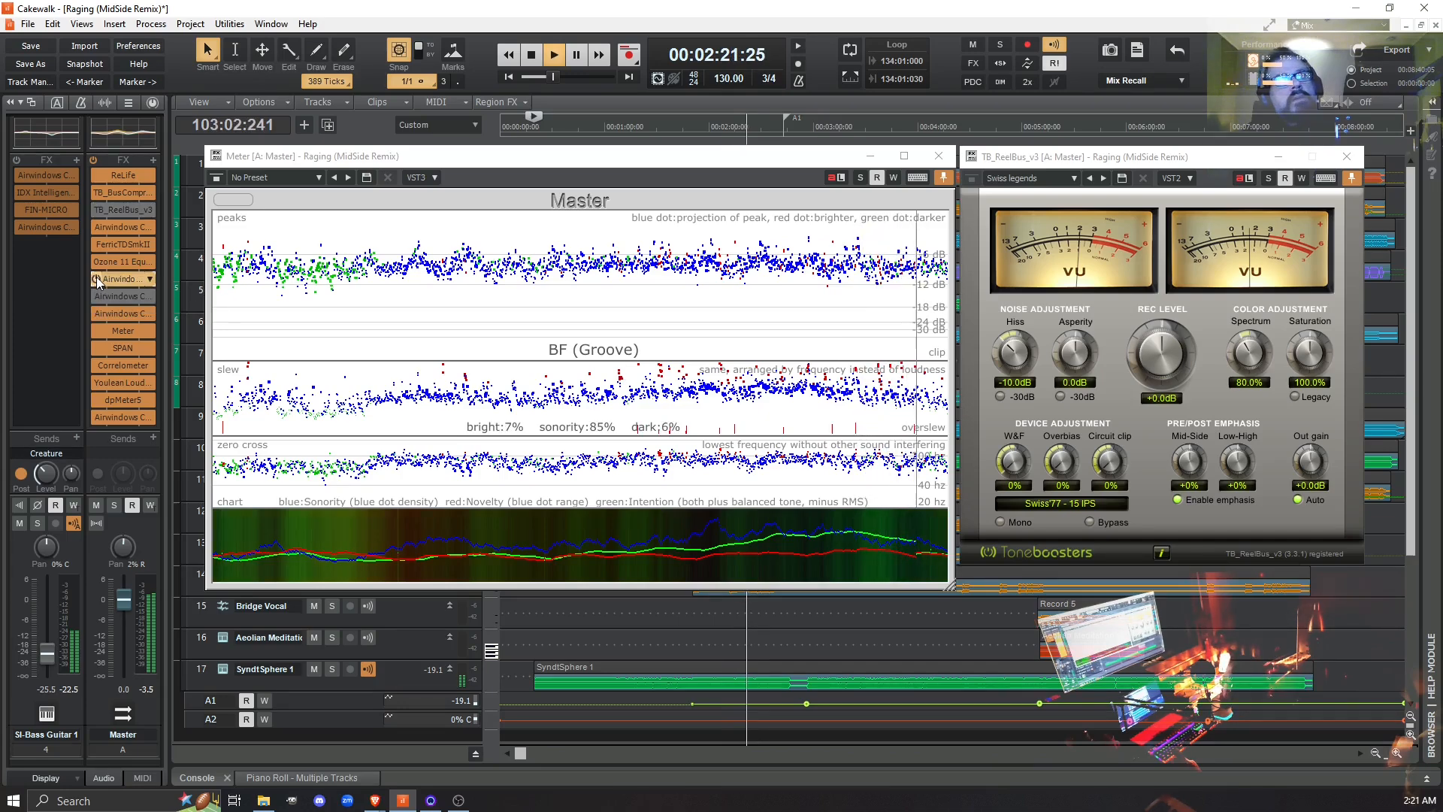
click(98, 209)
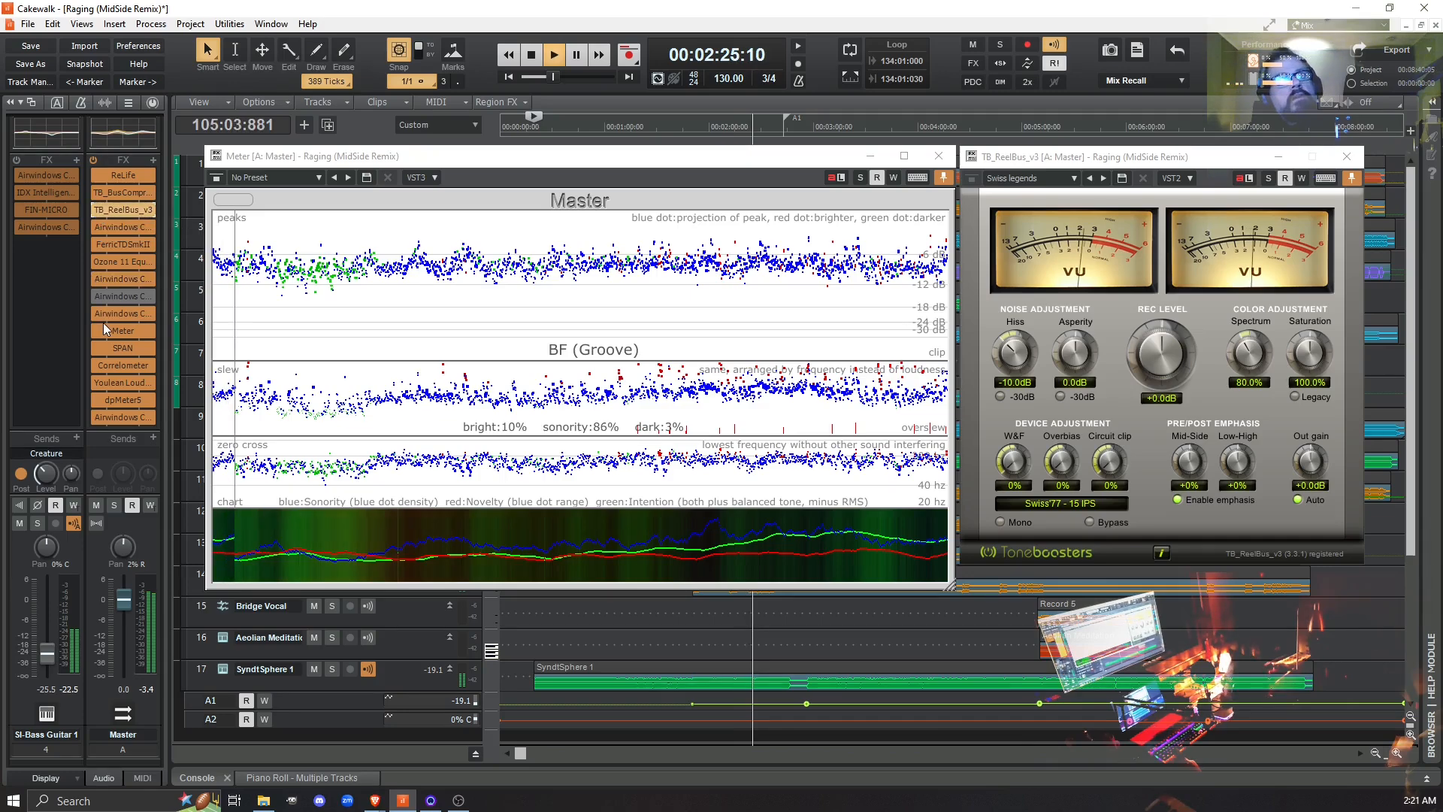
- Open the Mastering instance's window, place it beside the Meter, and close the TB_ReelBus_v3 window
double_click(123, 279)
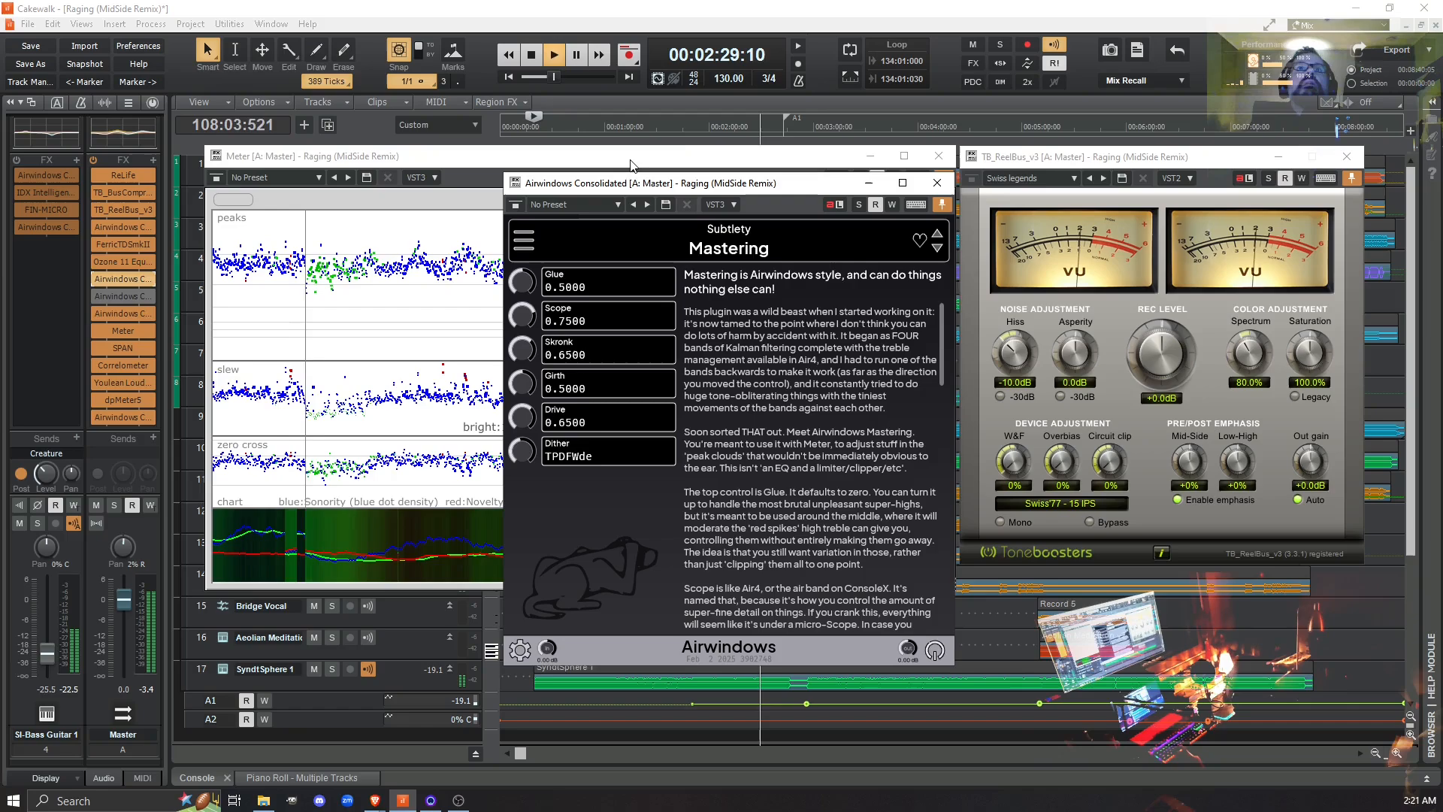
drag(734, 183, 1167, 217)
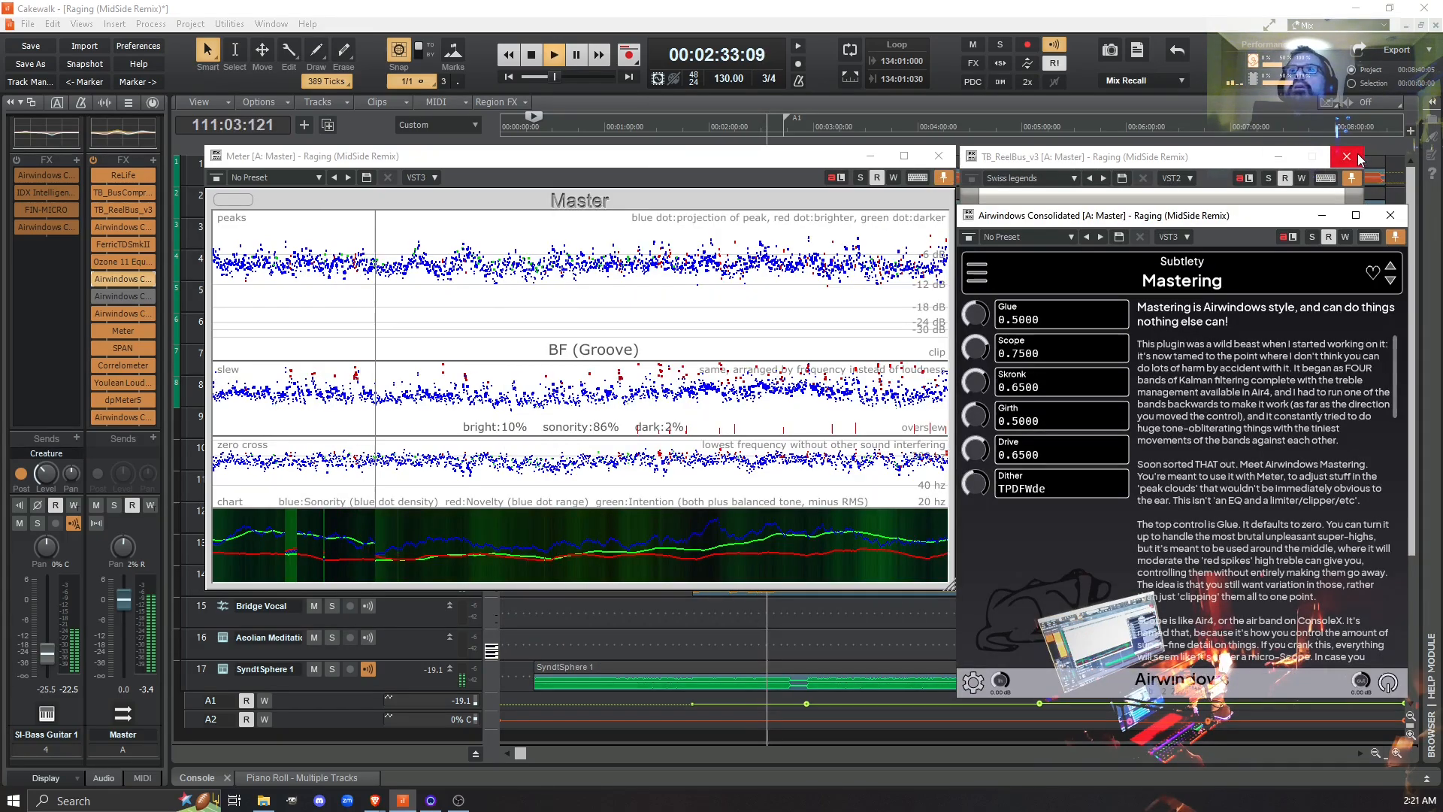
click(1184, 157)
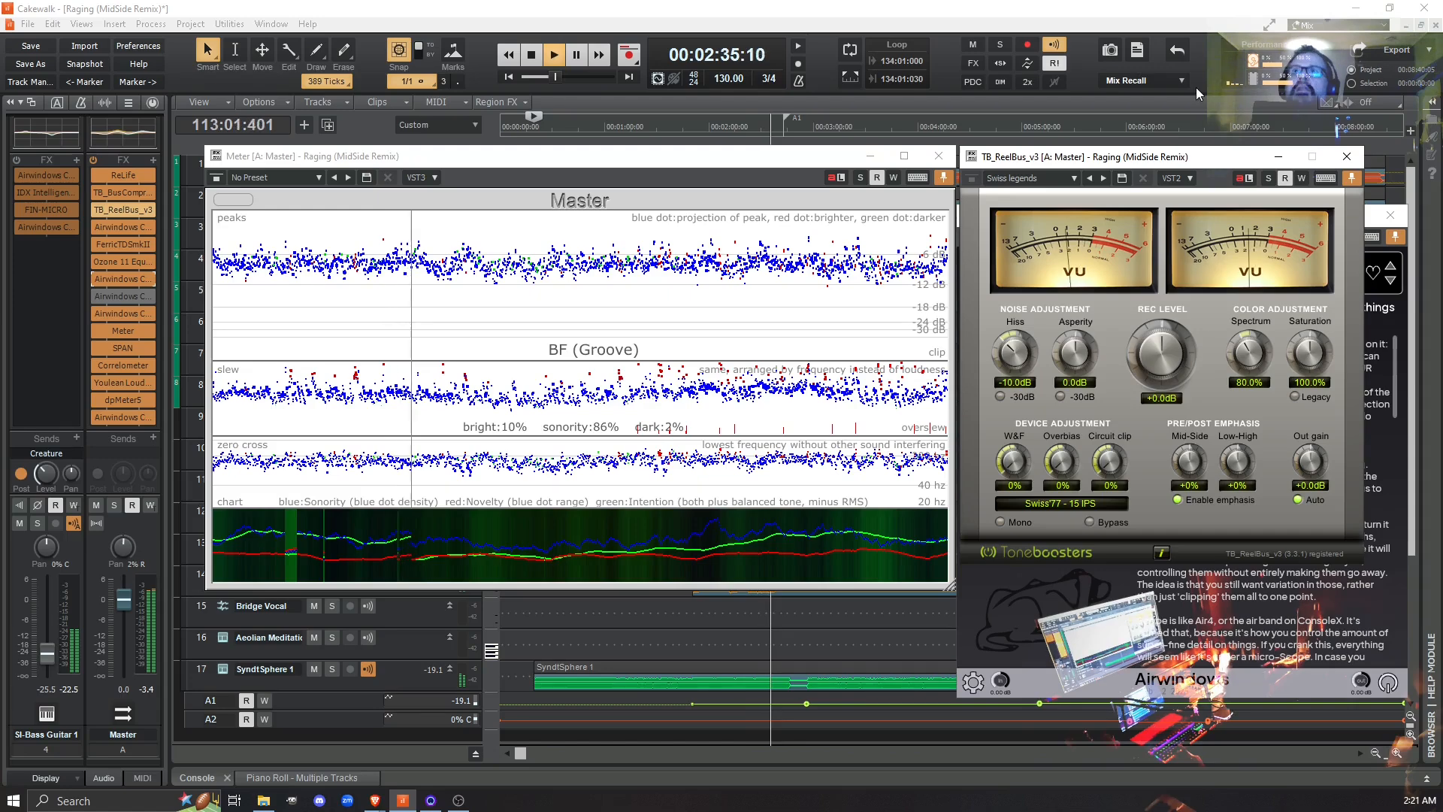
drag(1195, 162, 1227, 95)
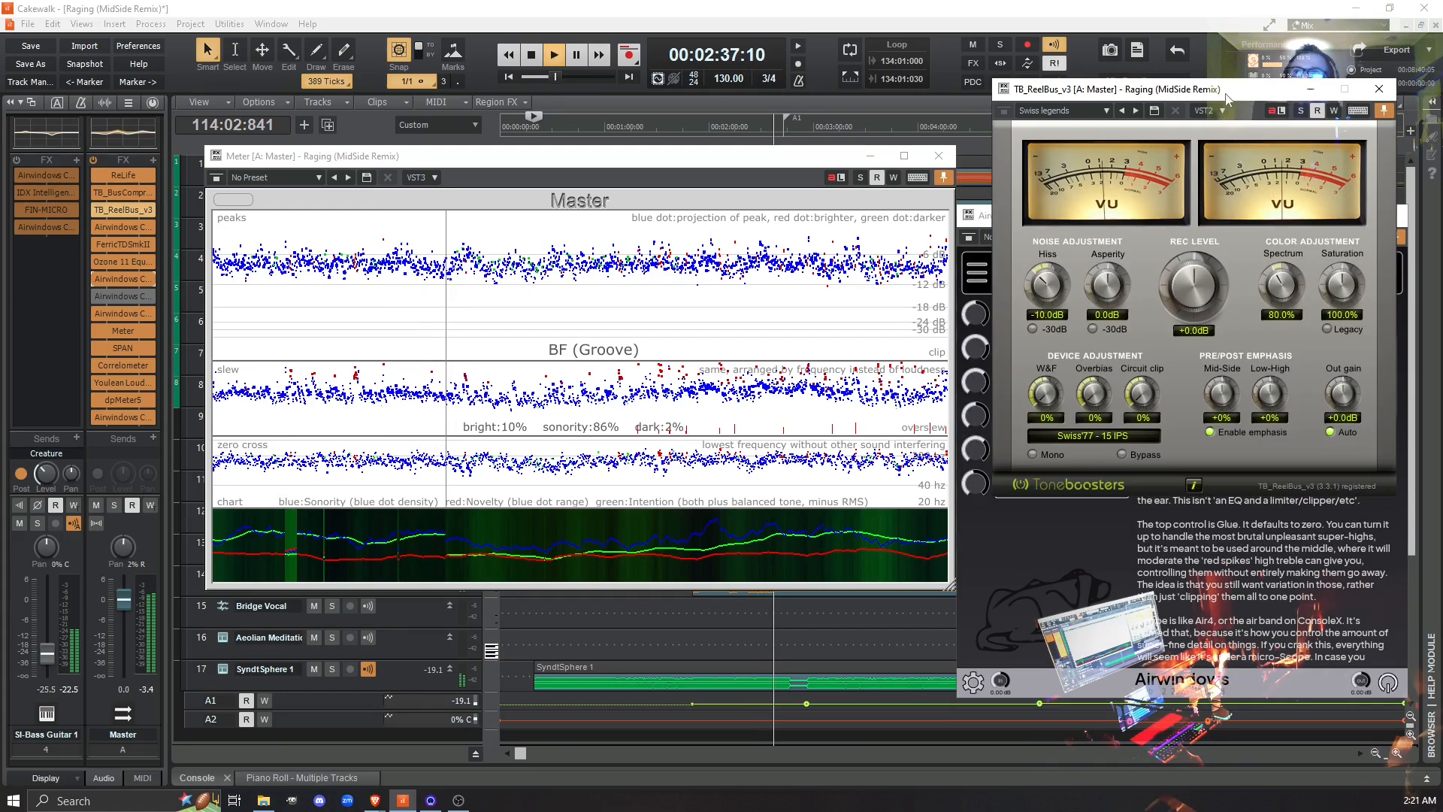
click(1379, 88)
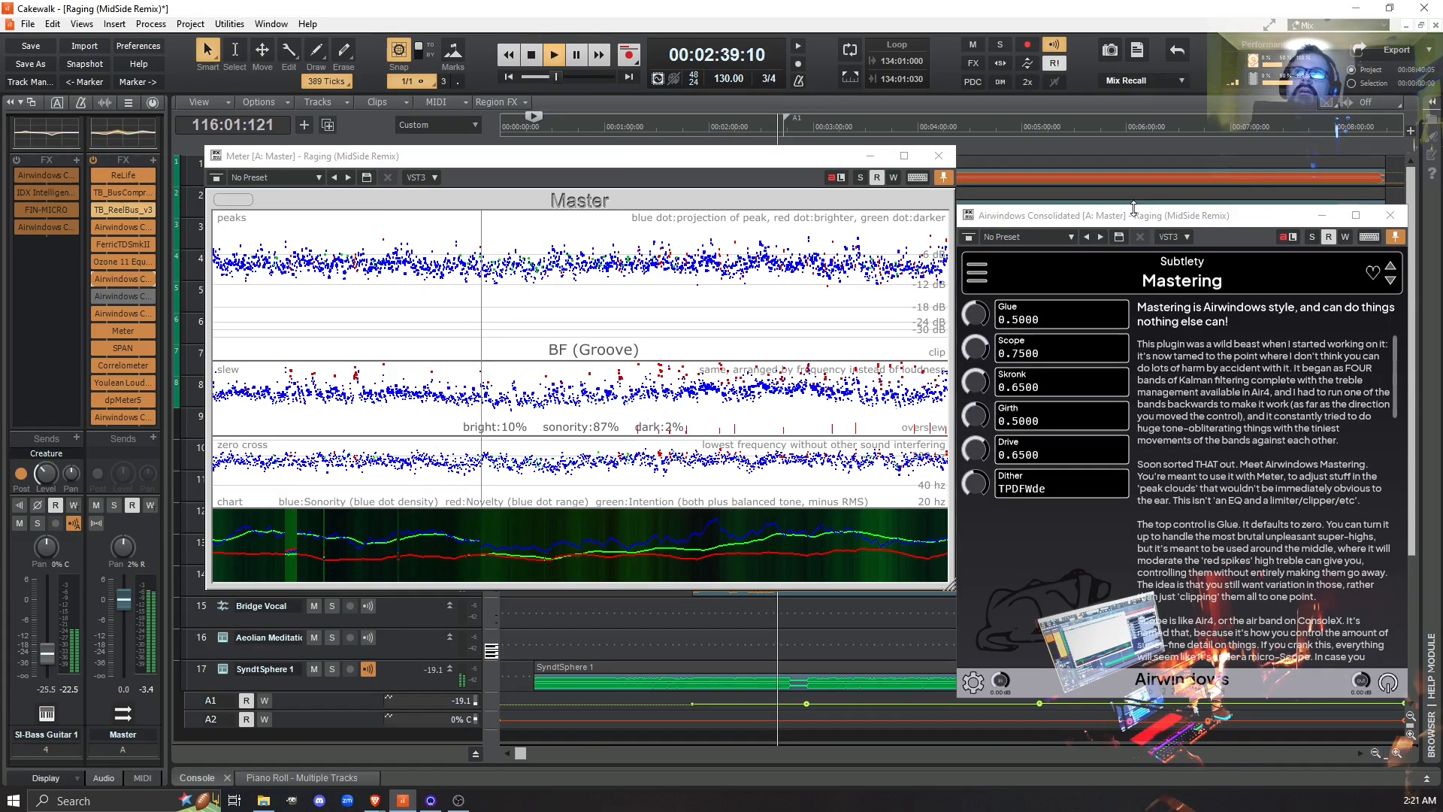
drag(1121, 215, 1123, 156)
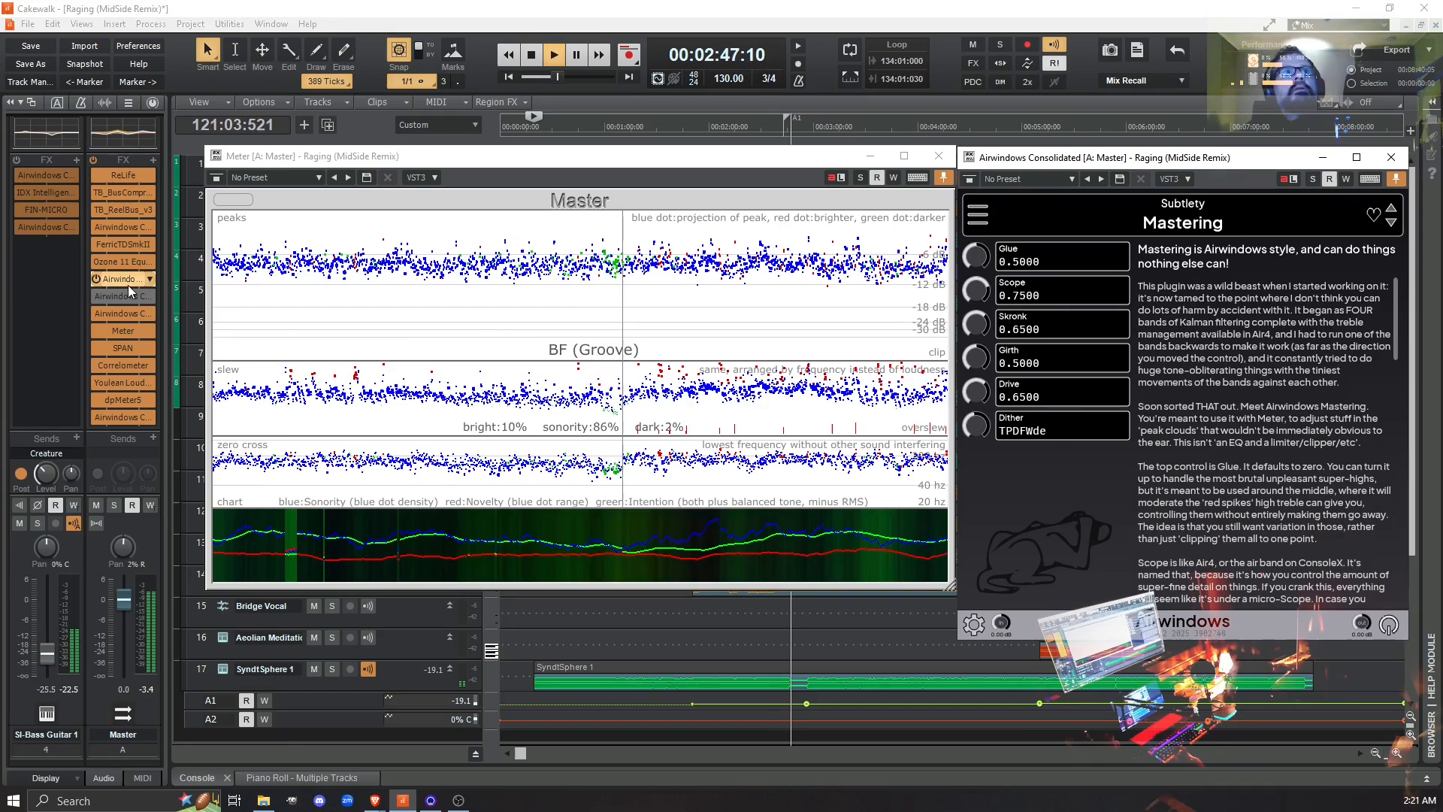
- Compare Mastering bypassed and active during playback, bypassing the Meter while switching, and leave both plug-ins active
click(969, 182)
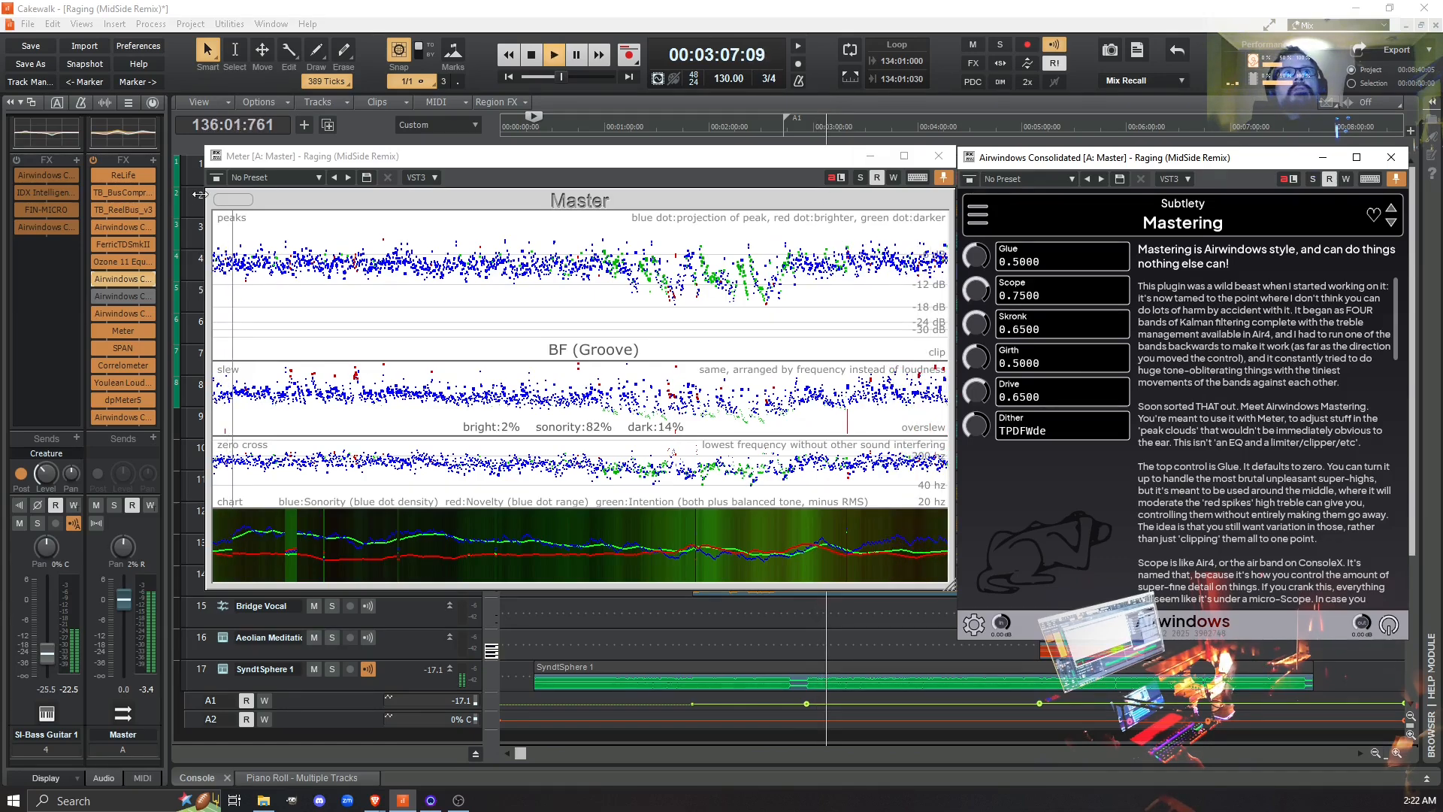
click(762, 200)
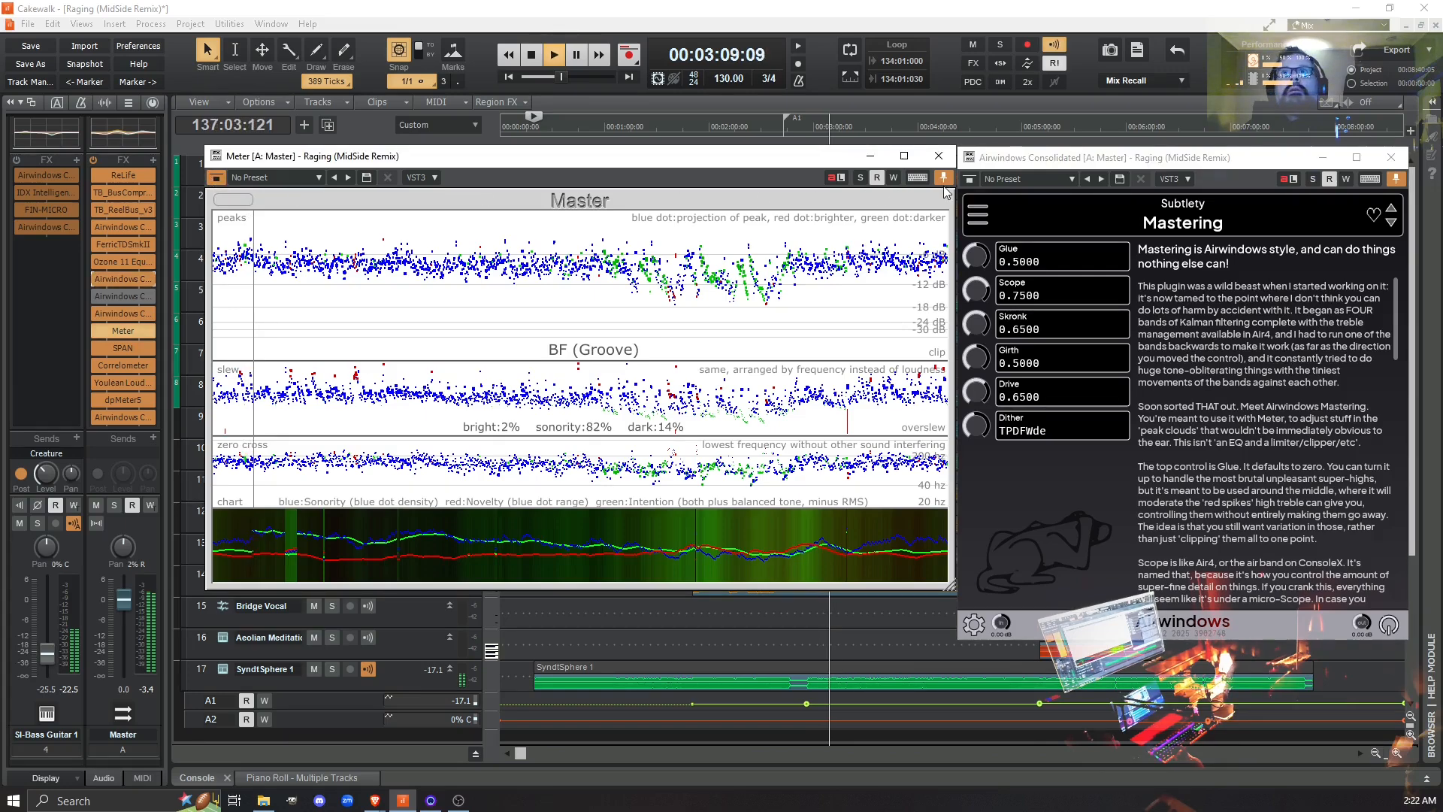
click(969, 179)
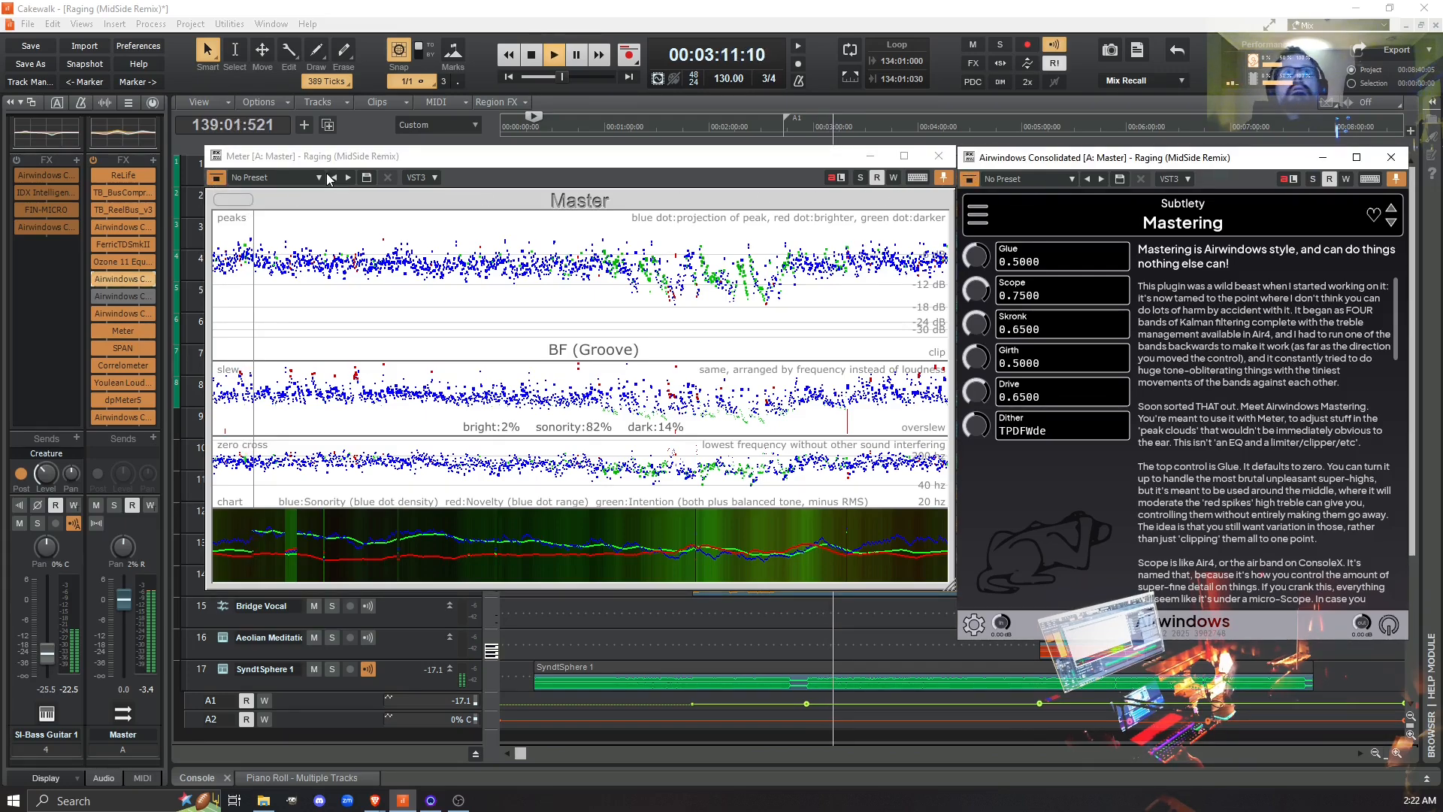
click(215, 181)
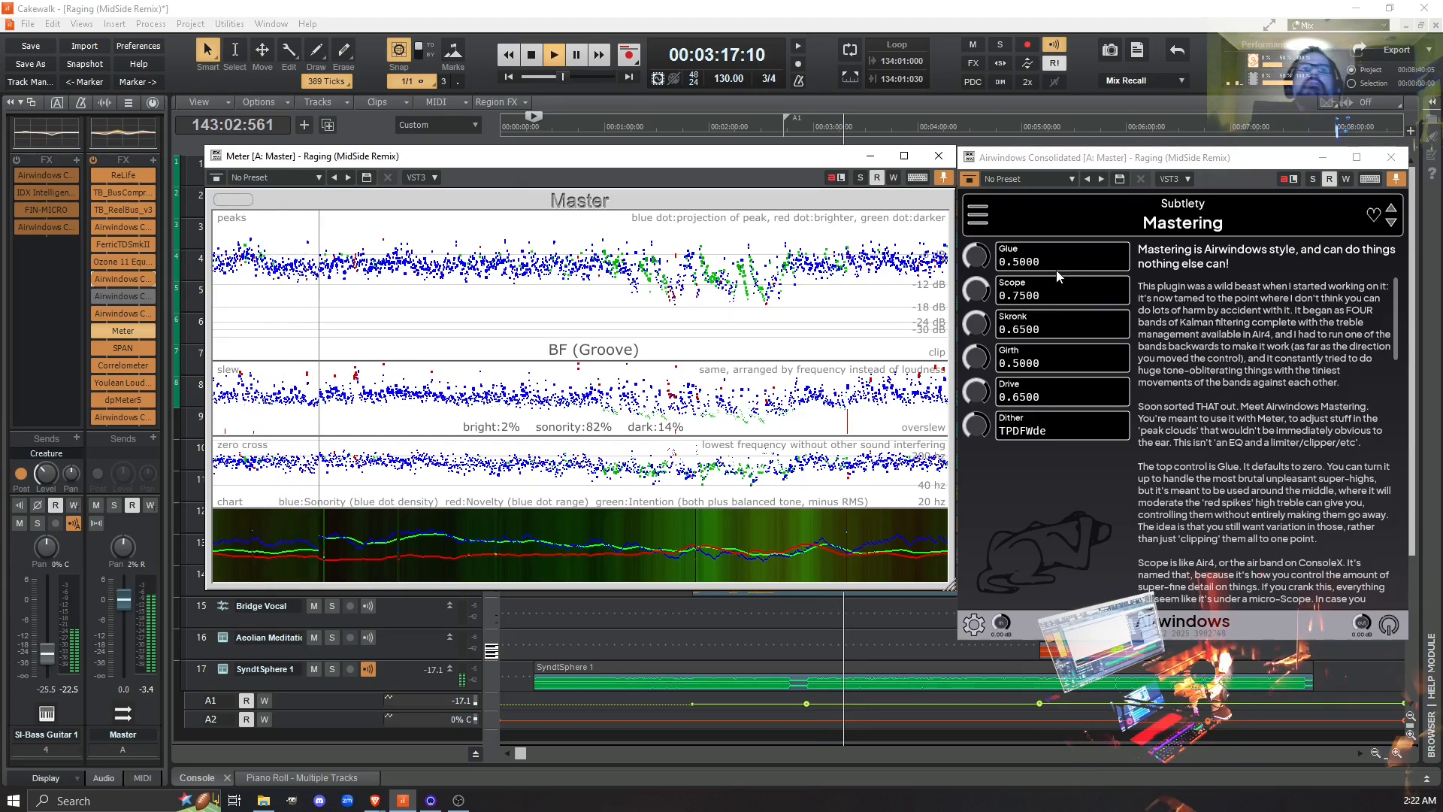
click(968, 185)
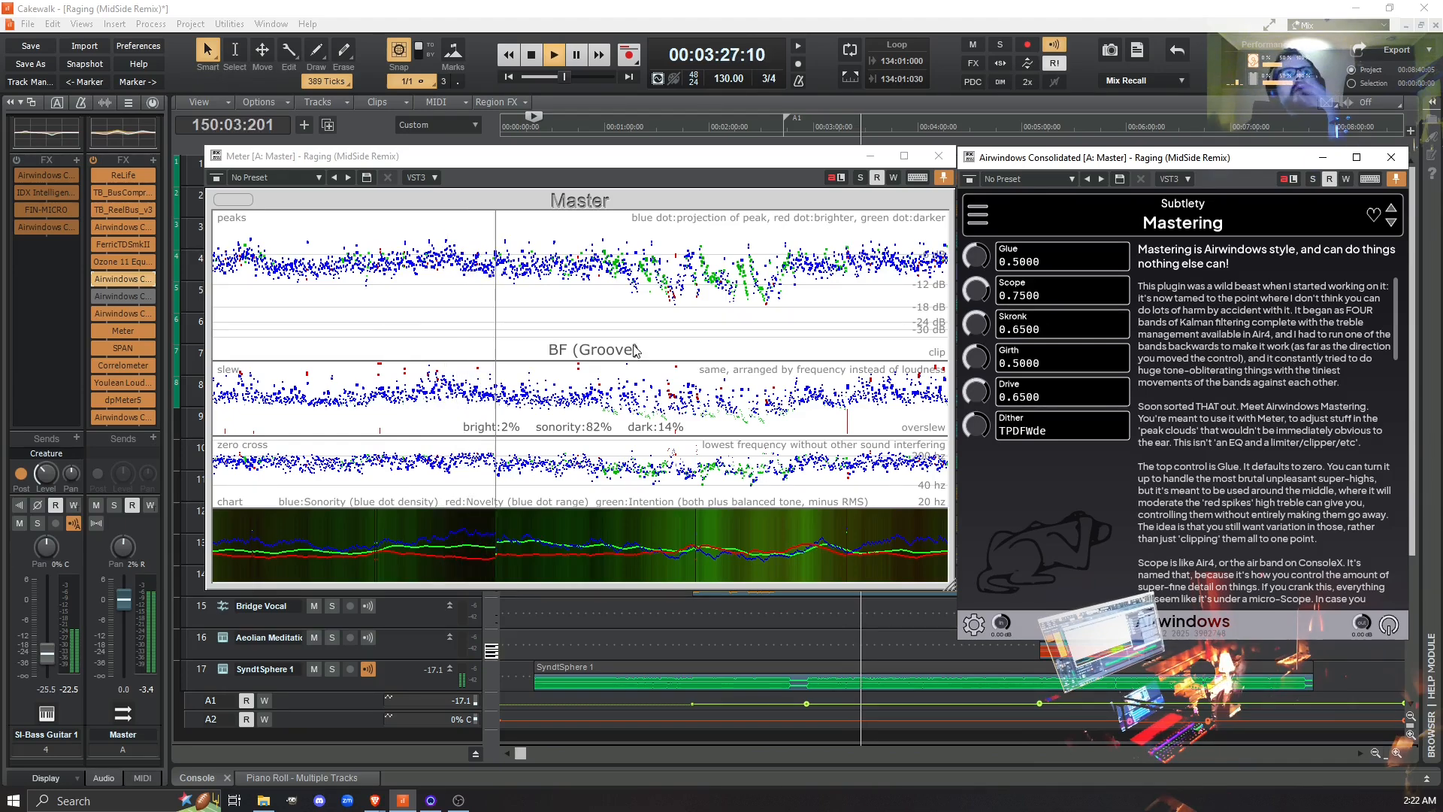
- Switch the Master bus's Air4 instance in and out during playback to compare its effect, leaving it active
click(96, 296)
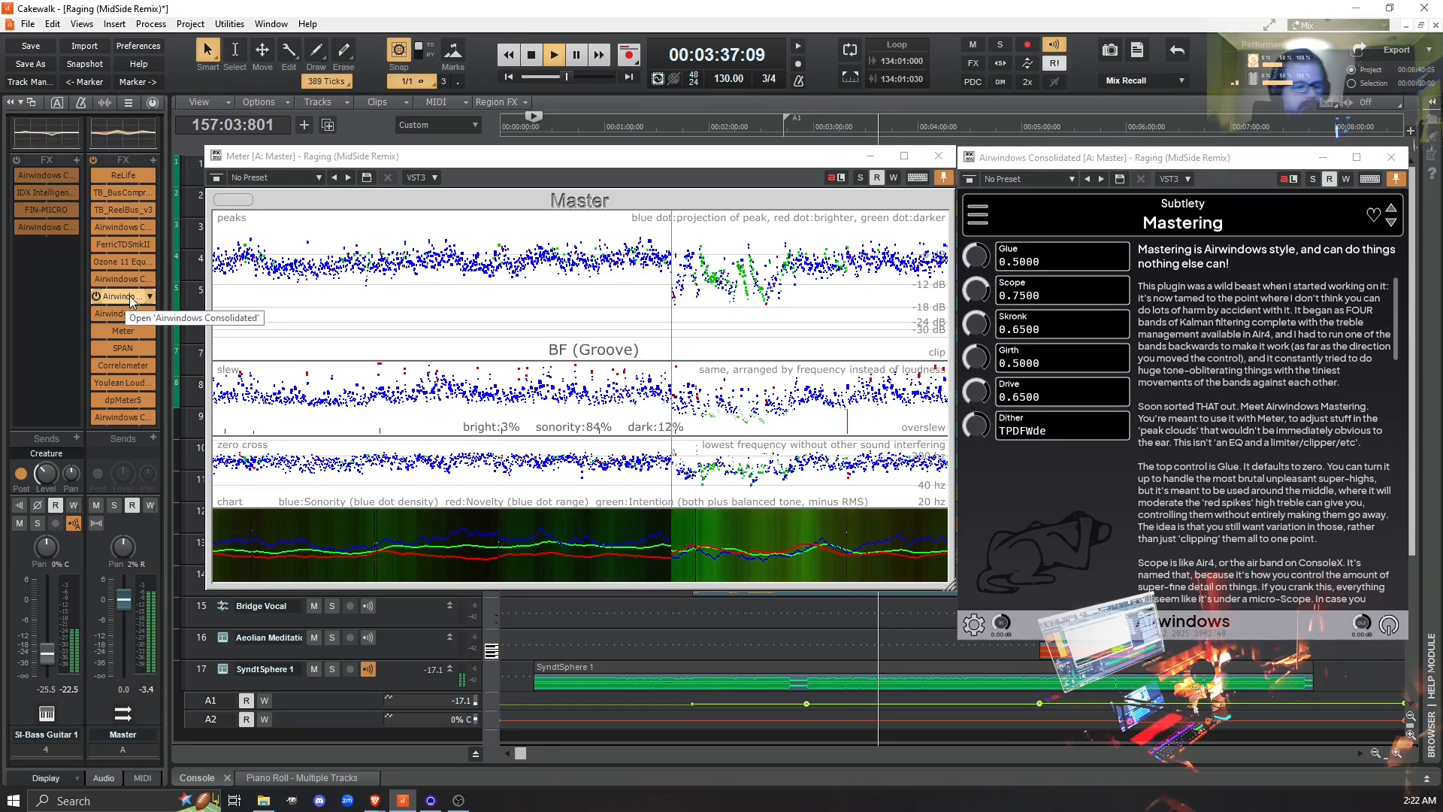
click(93, 297)
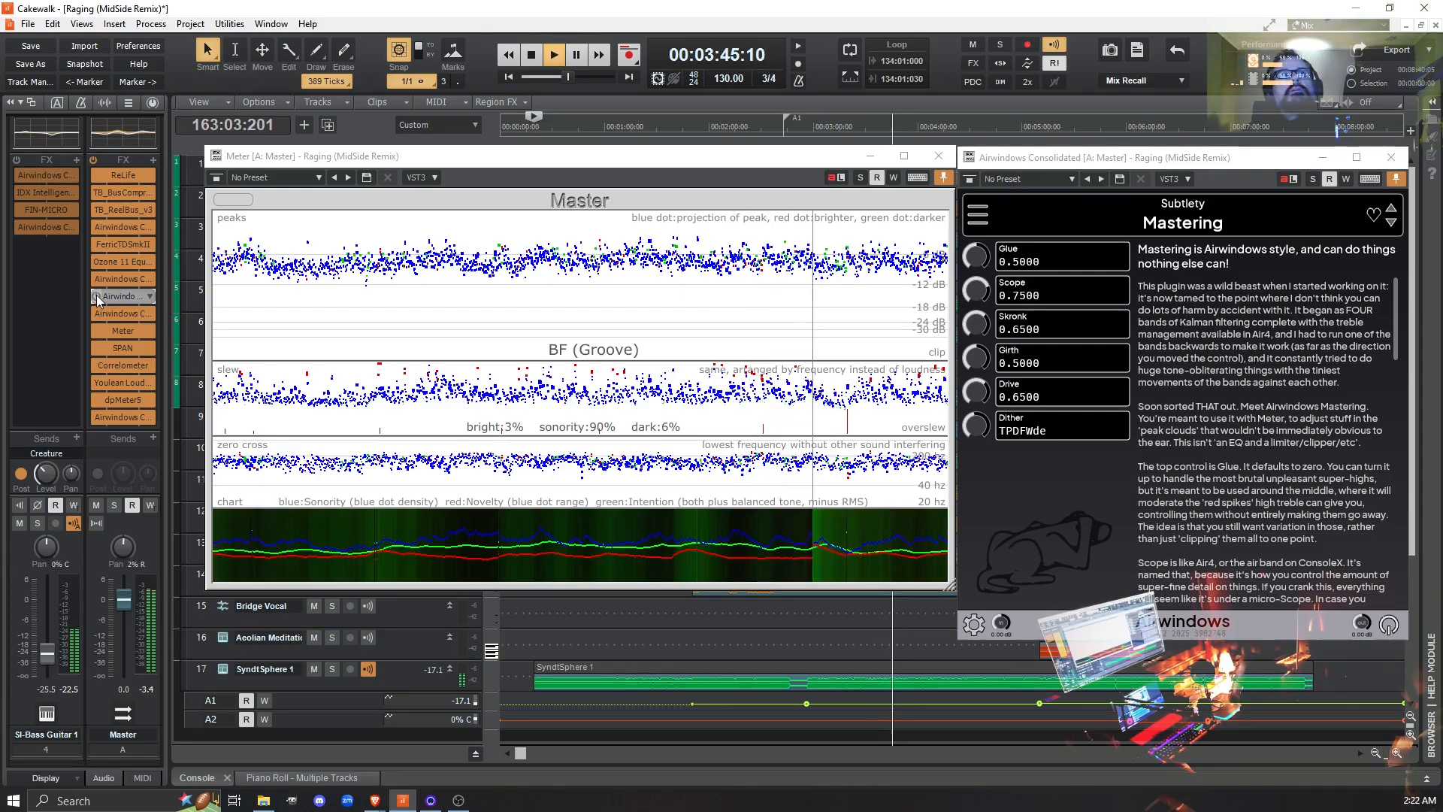
click(96, 296)
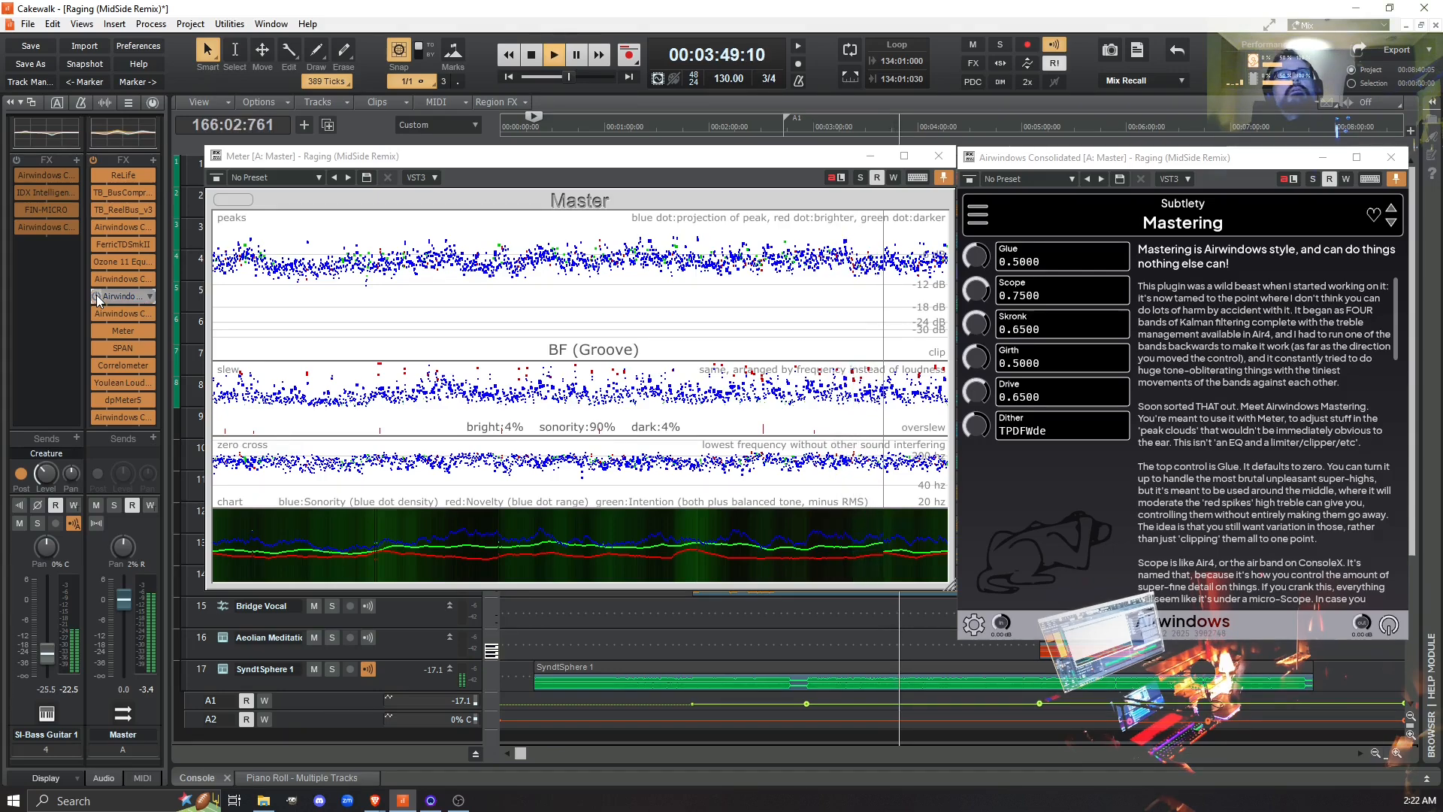
click(97, 296)
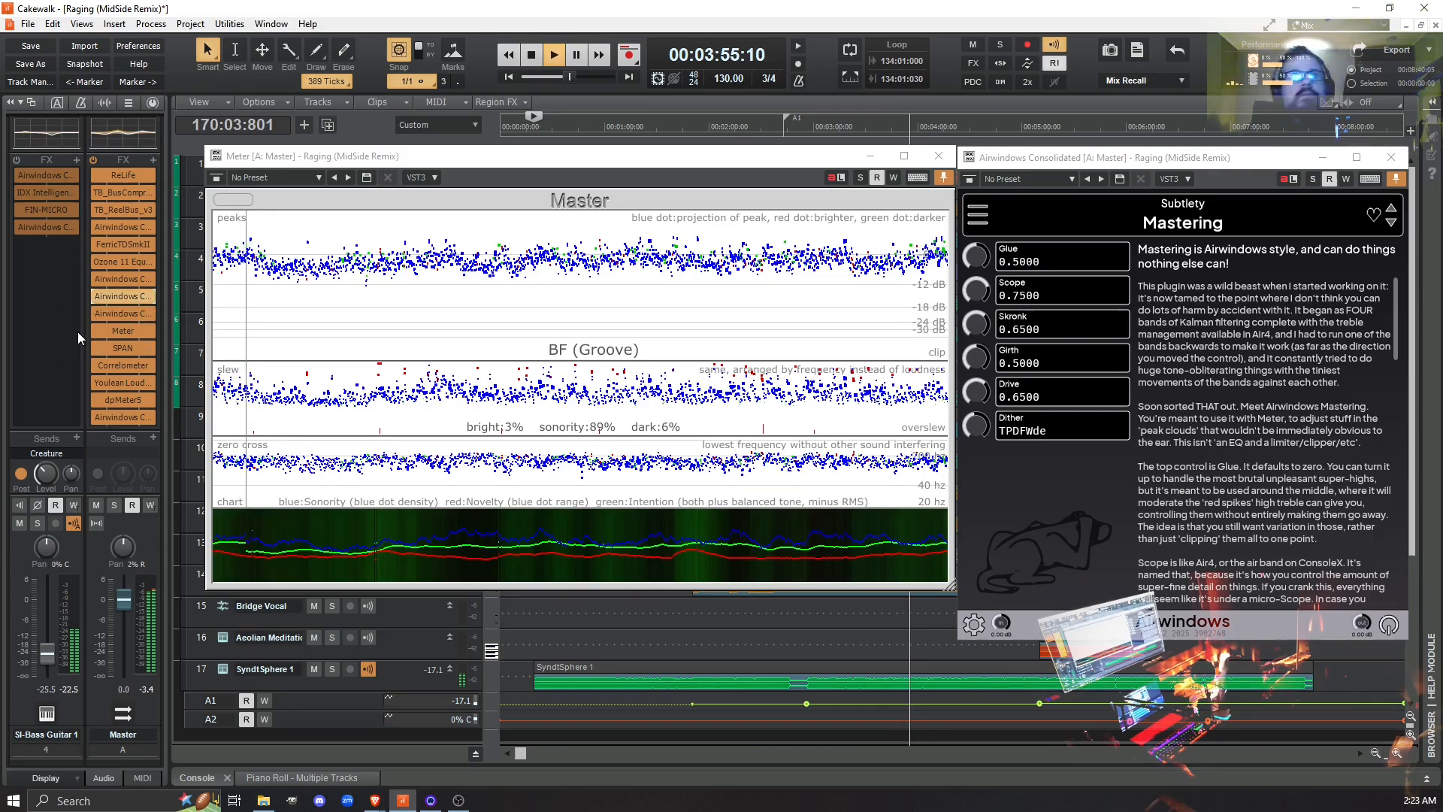
- Open the Air4 instance and adjust its Gnd control during playback, trying 0.6700 and setting it to 0.5700
double_click(118, 300)
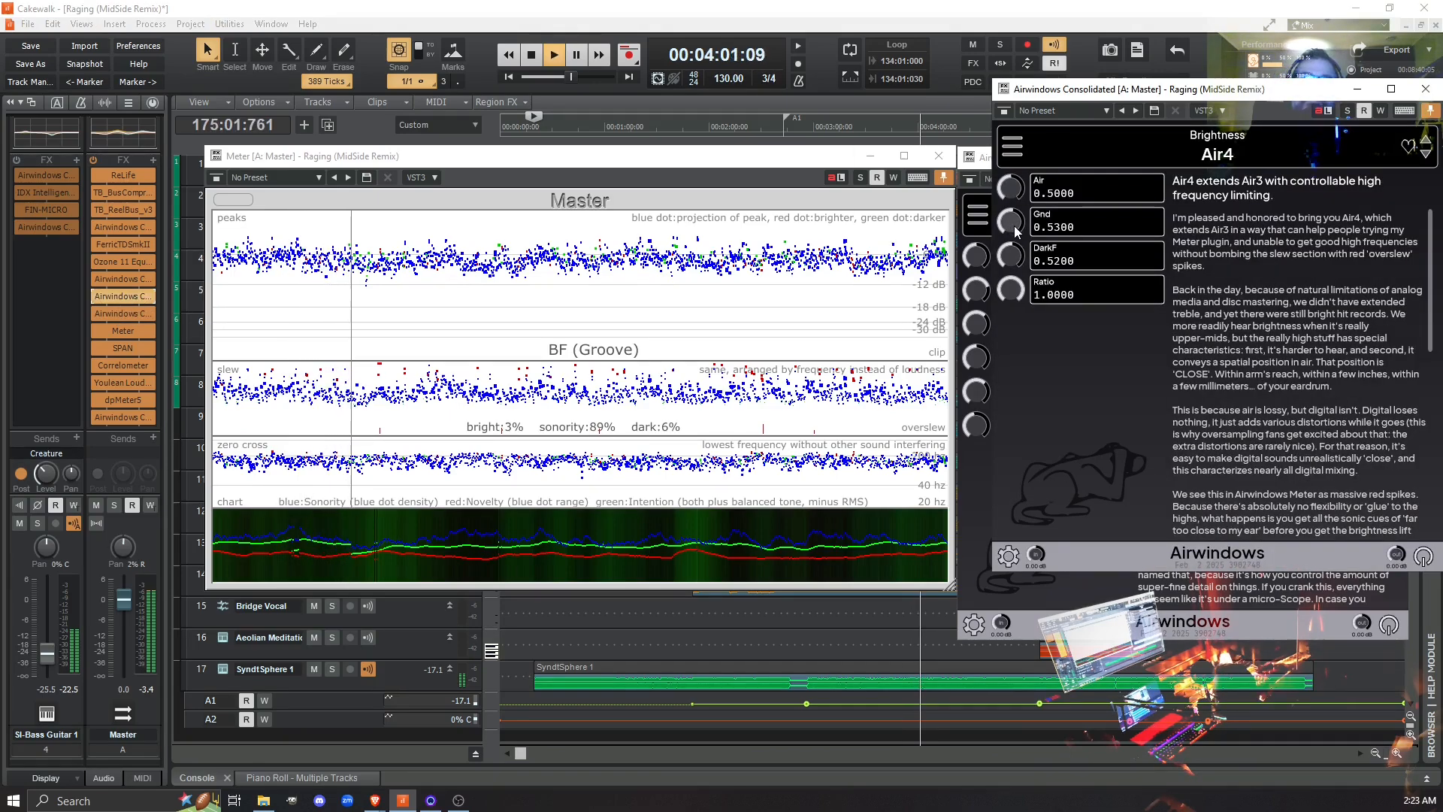
drag(1014, 226, 1008, 222)
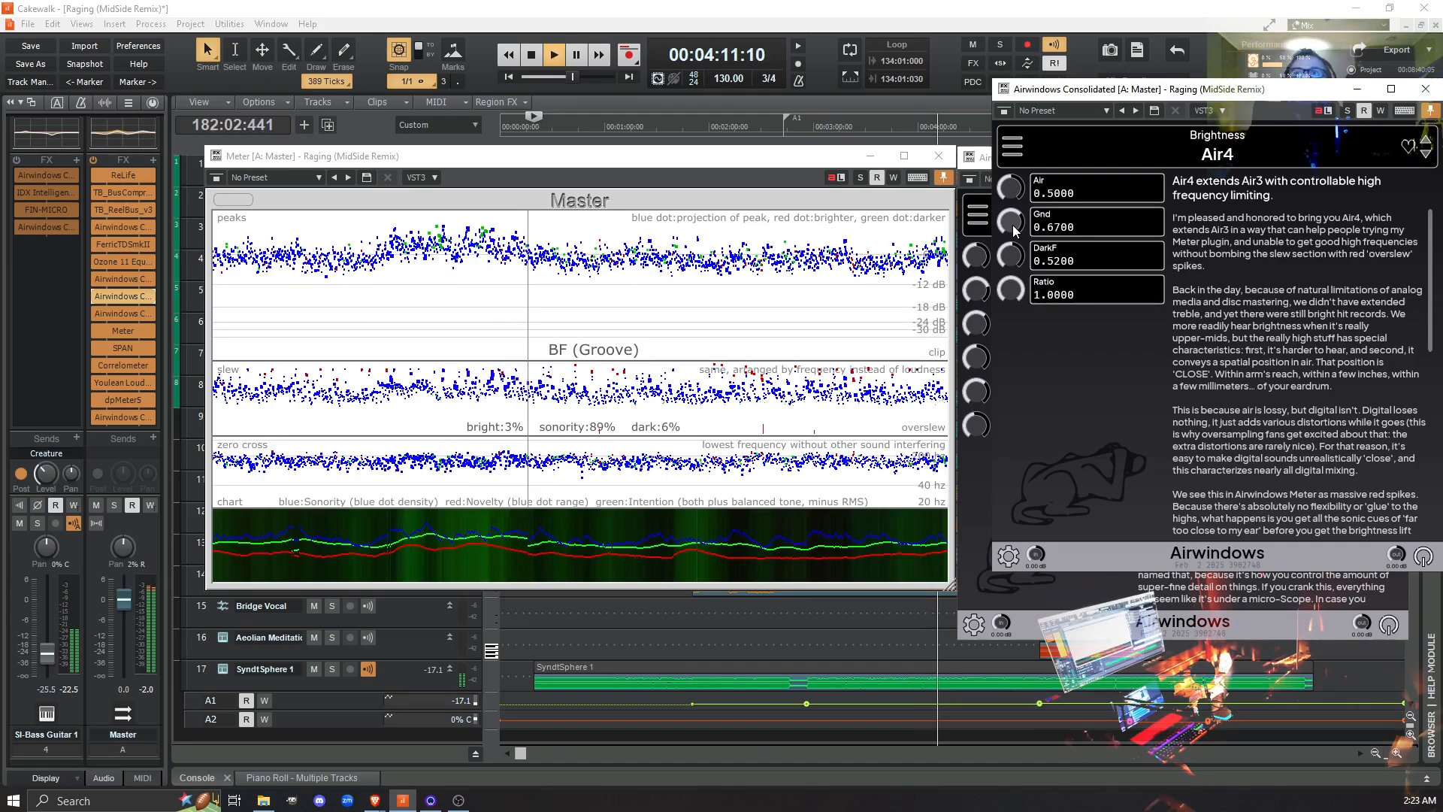
drag(1014, 230, 1012, 237)
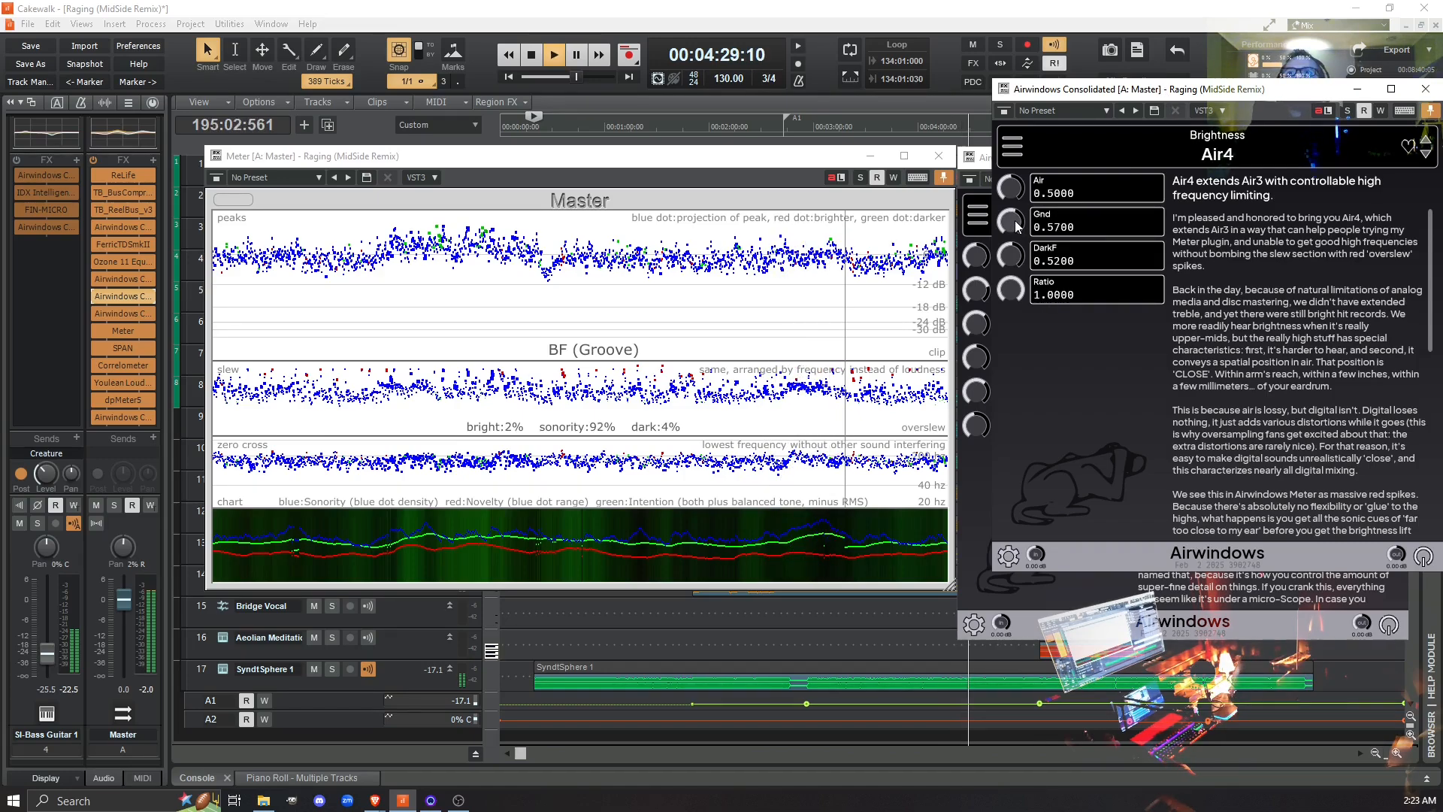
- Compare Air4 bypassed and active during playback, leave it active, and close its window
click(1005, 112)
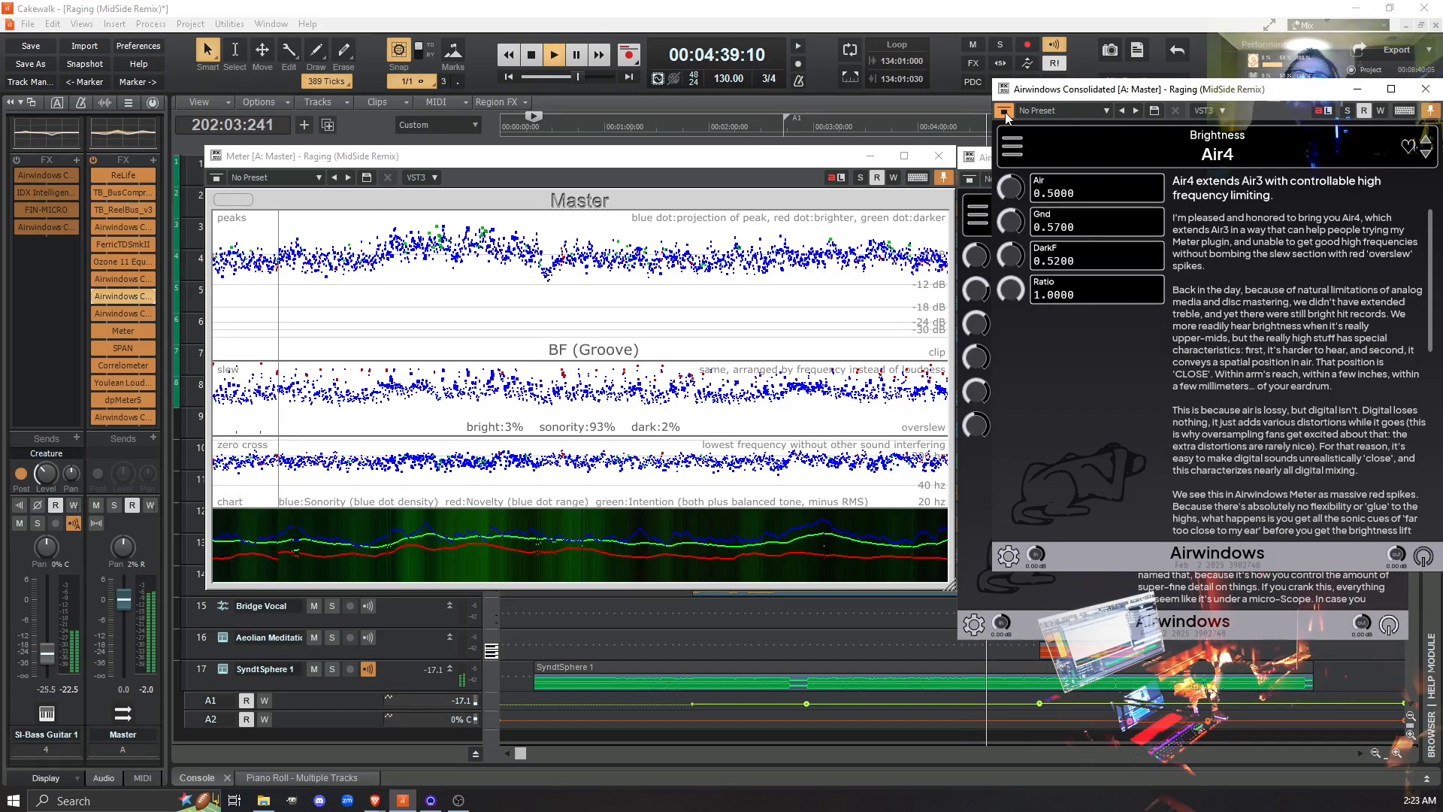
click(1004, 111)
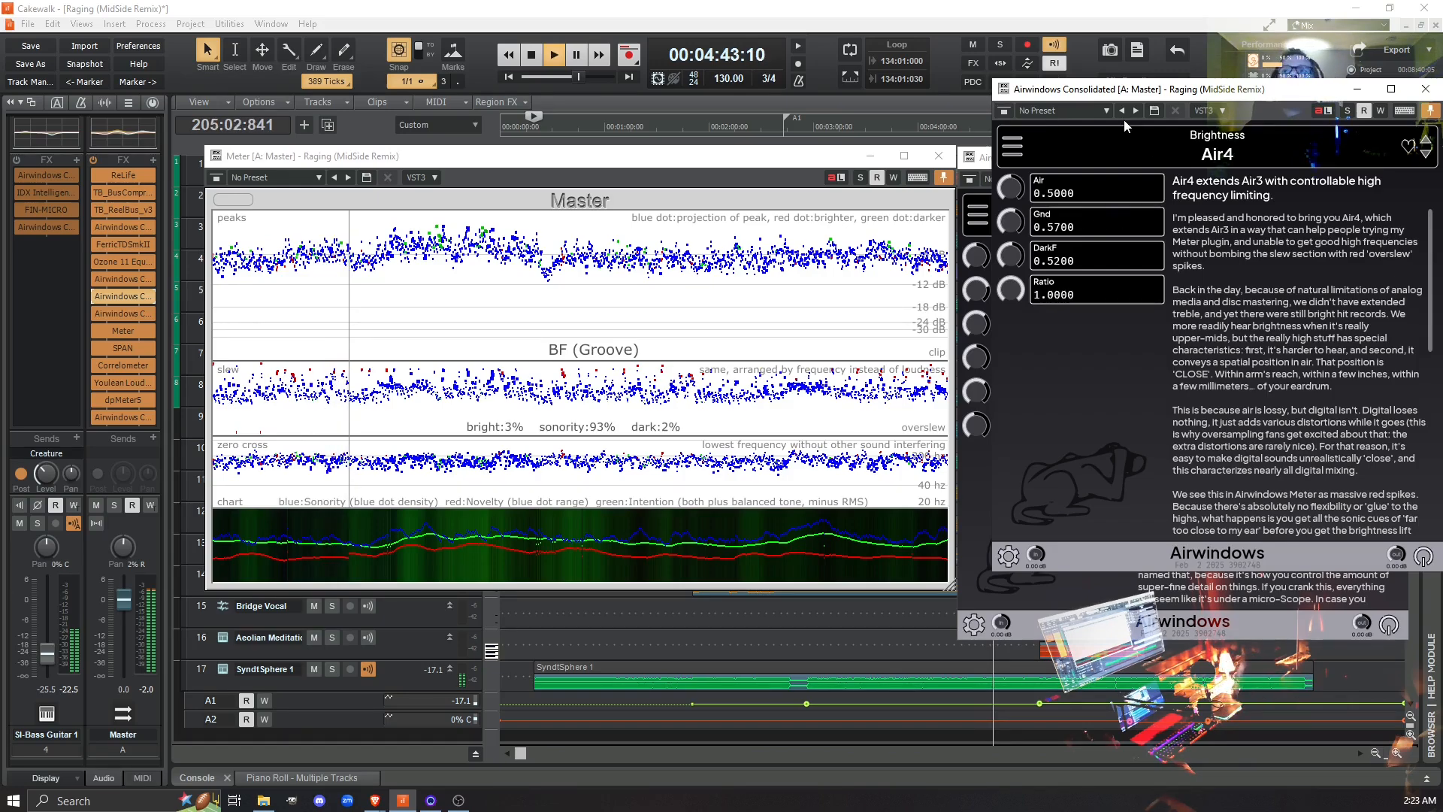
drag(1123, 89, 892, 86)
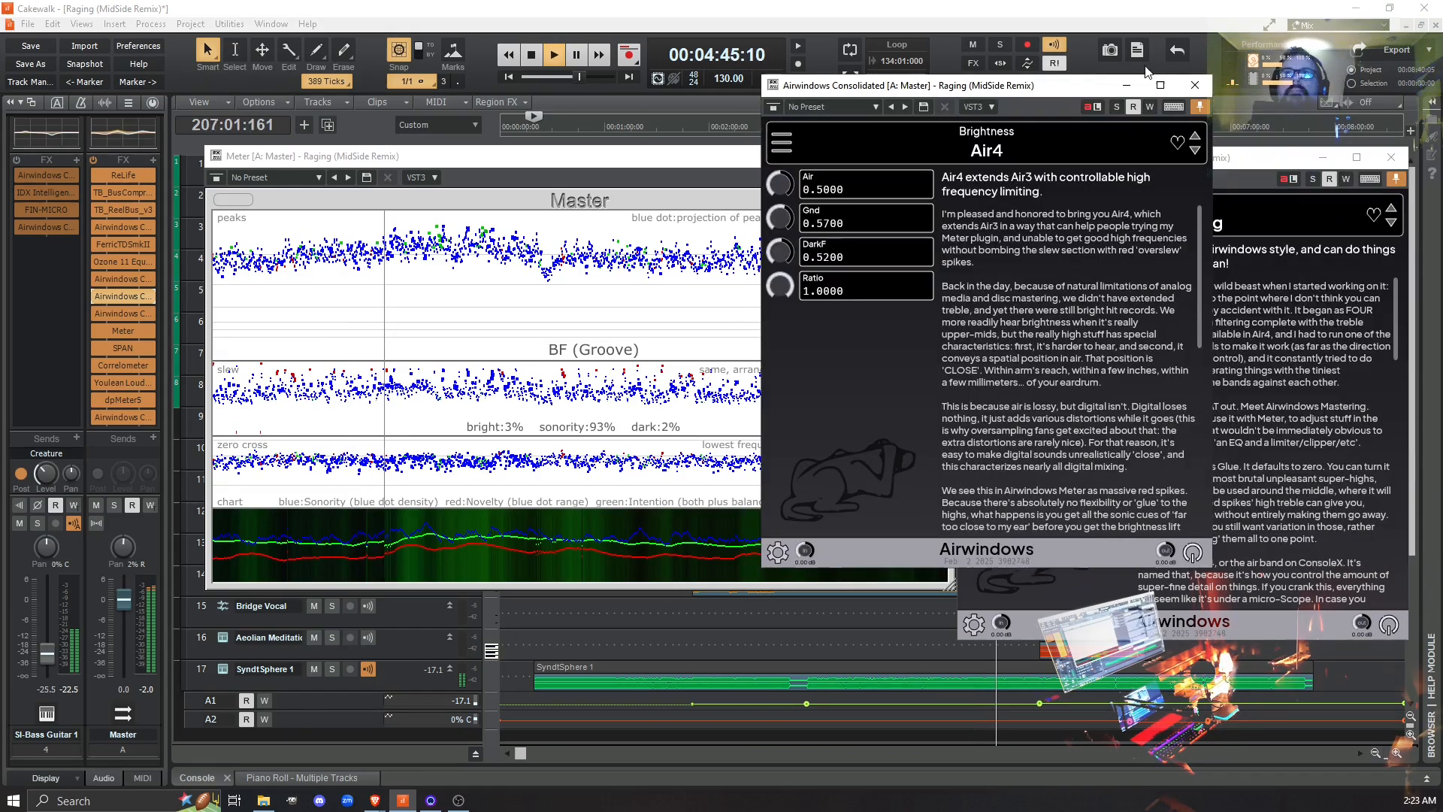
click(1195, 84)
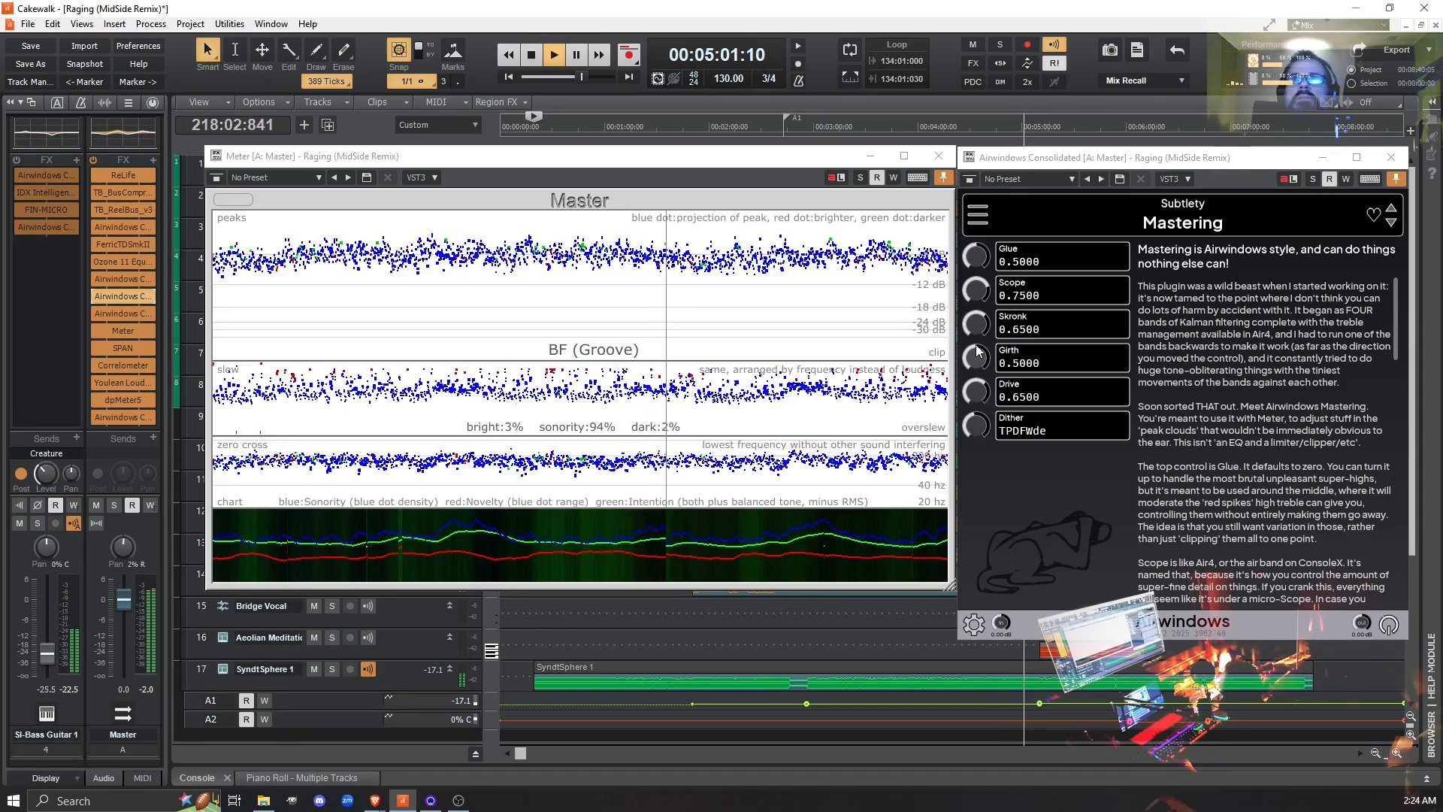
- Try Mastering's Girth at the extremes of 1.0000 and 0.0000 during playback, and return it to 0.5000
drag(970, 364, 970, 350)
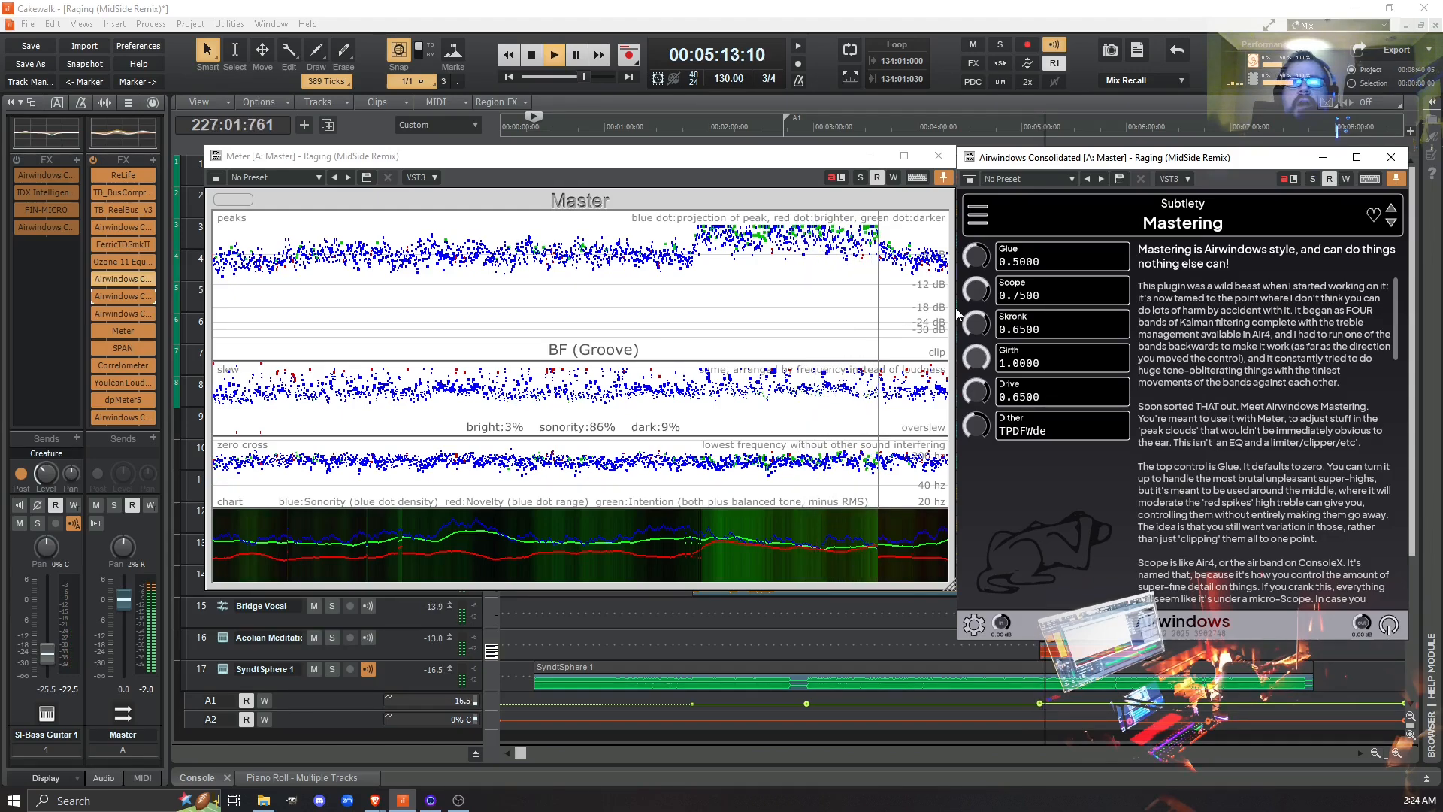
drag(976, 358, 1013, 693)
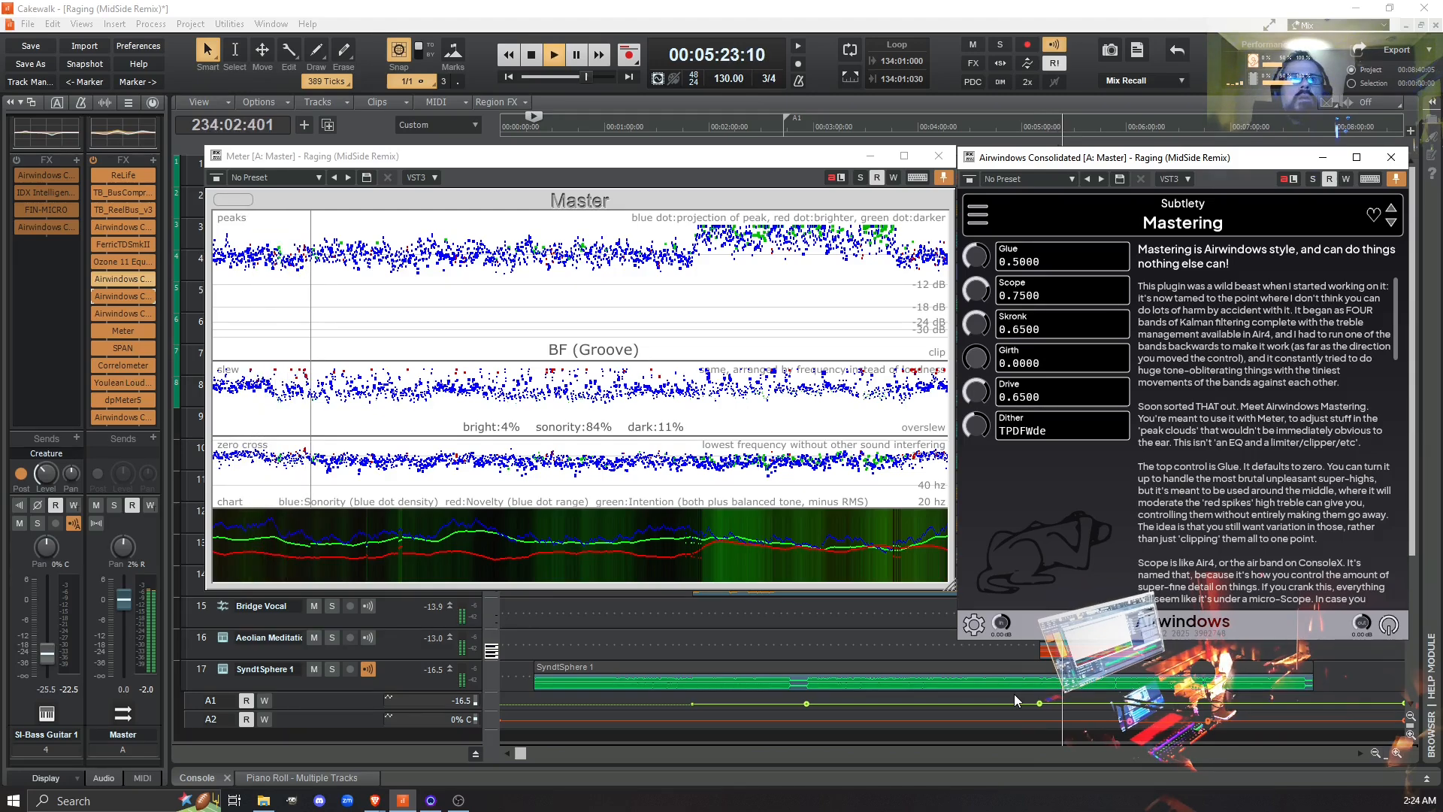
drag(1013, 693, 902, 202)
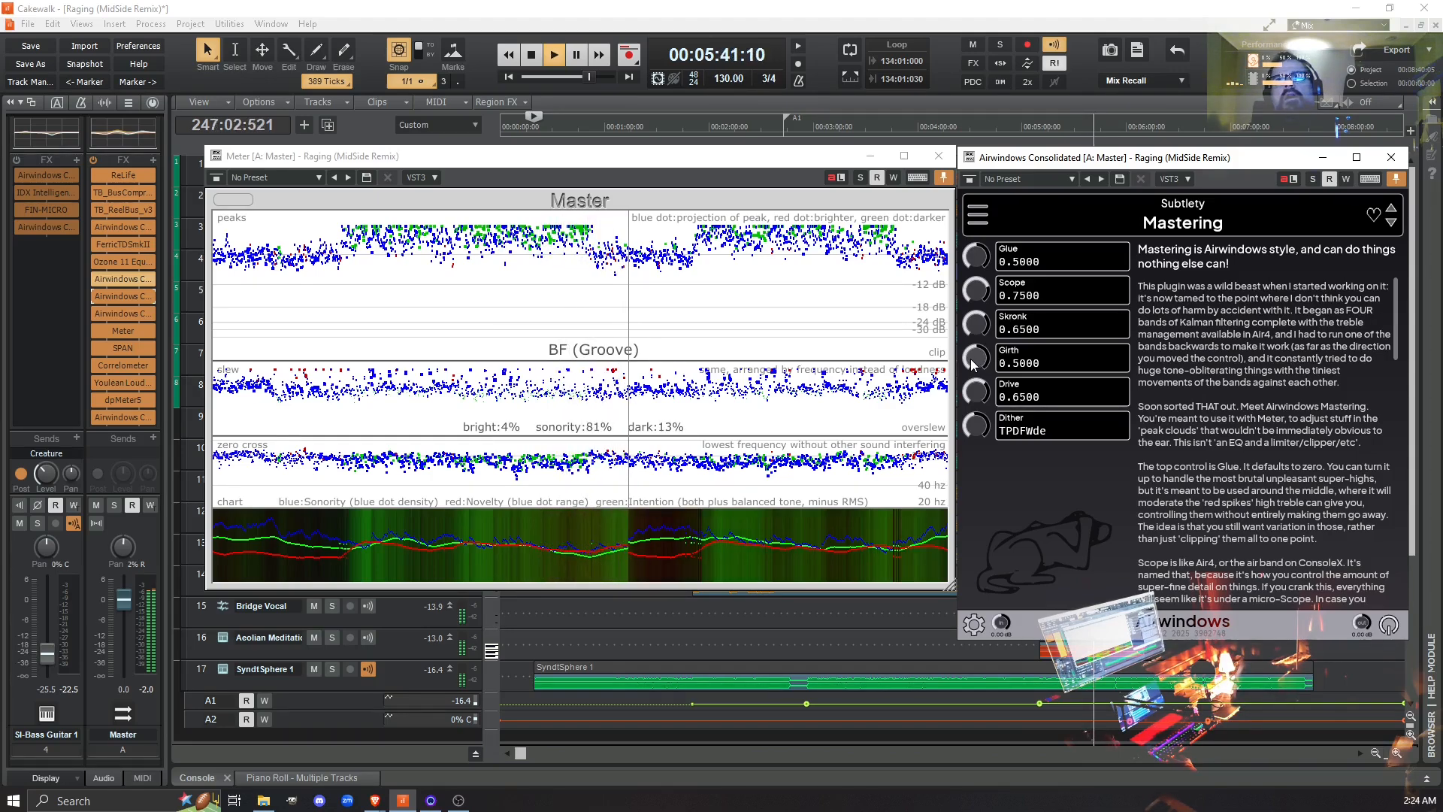
- Fine-tune Mastering's Girth during playback, trying 0.6100, resetting it to 0.5000, and raising it to 0.5300
mouse_move(971, 364)
mouse_down()
mouse_move(966, 350)
mouse_move(978, 371)
mouse_up()
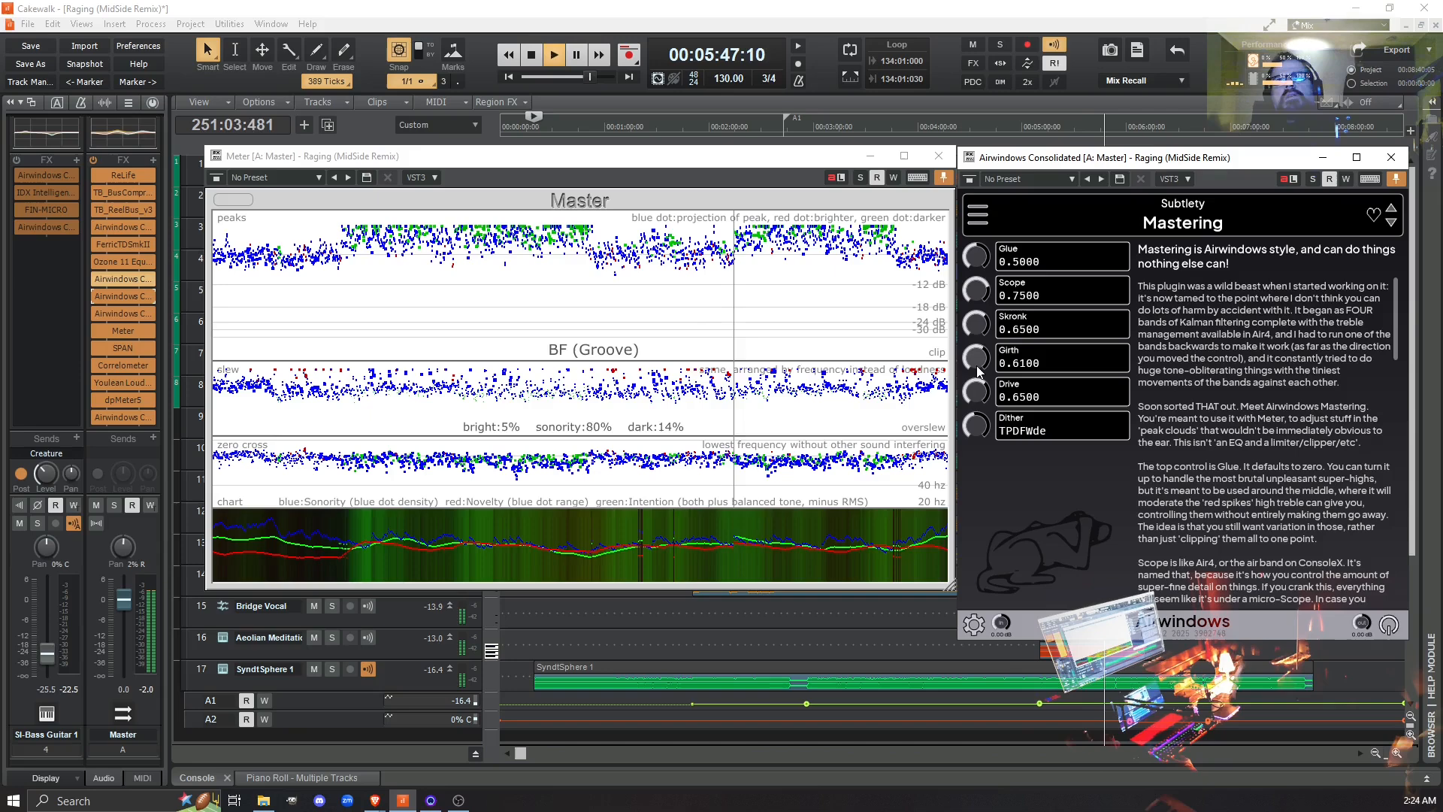
double_click(977, 368)
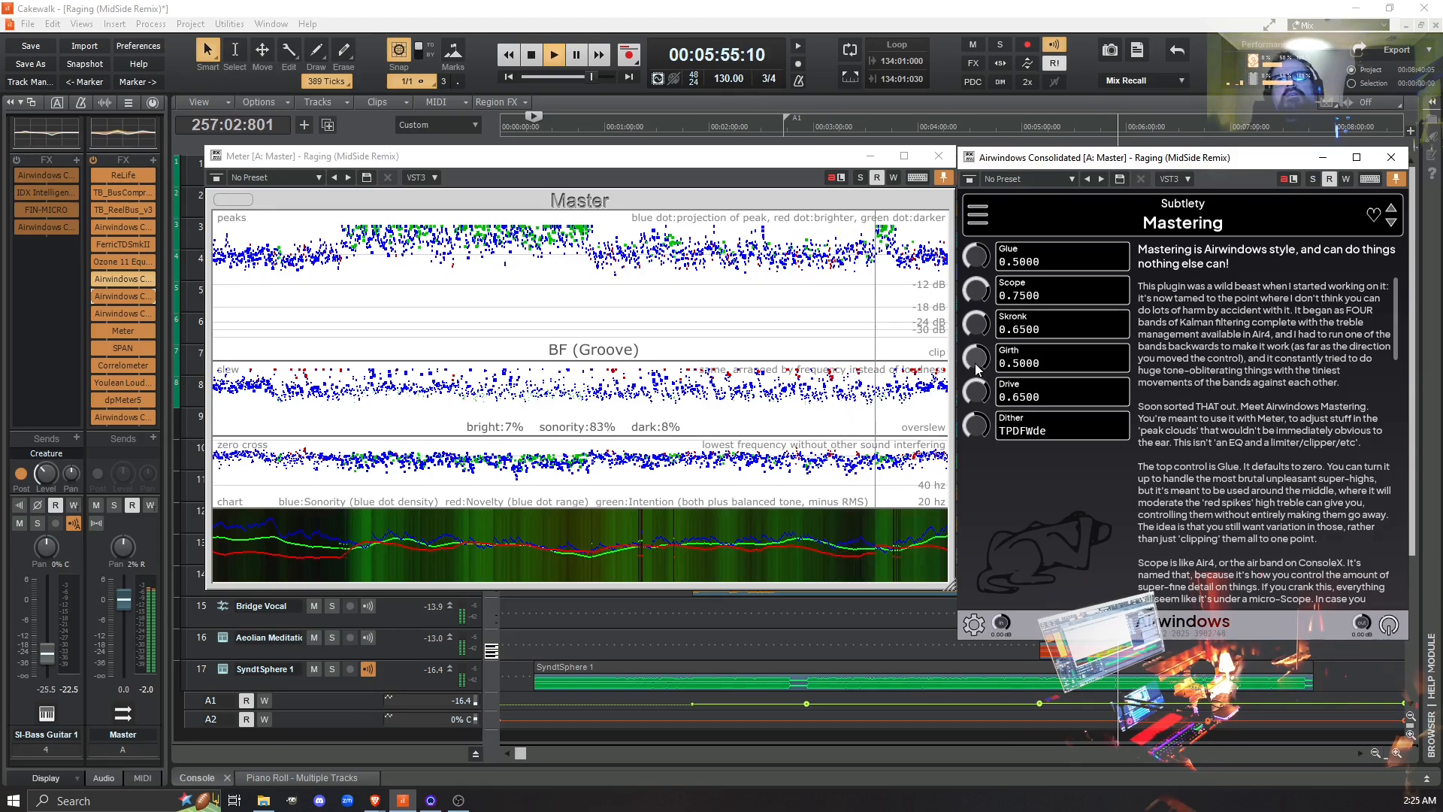
scroll(976, 366, up, 2)
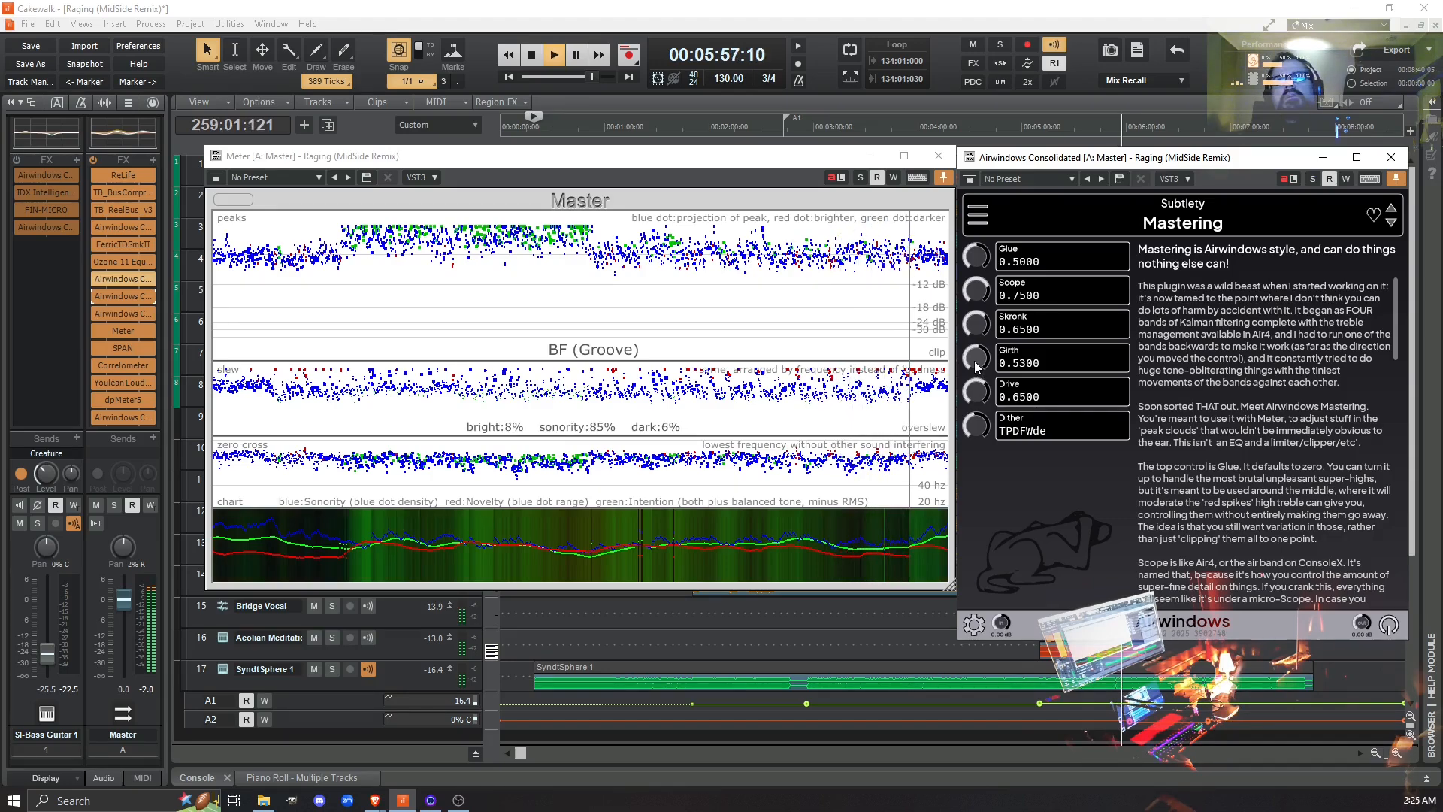
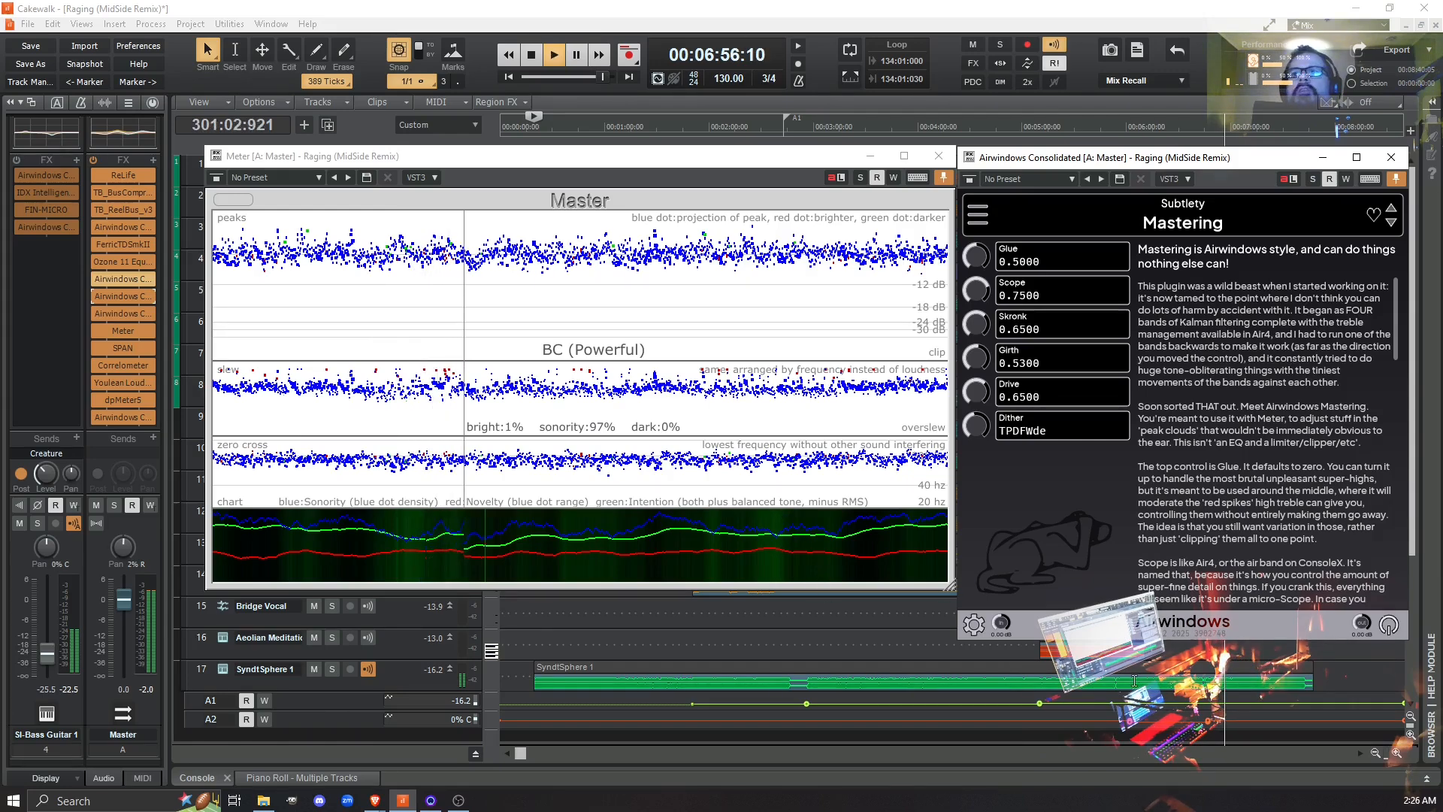
- Stop playback, set the playhead to measure 266, and bypass Mastering and Air4 on the Master bus
key(space)
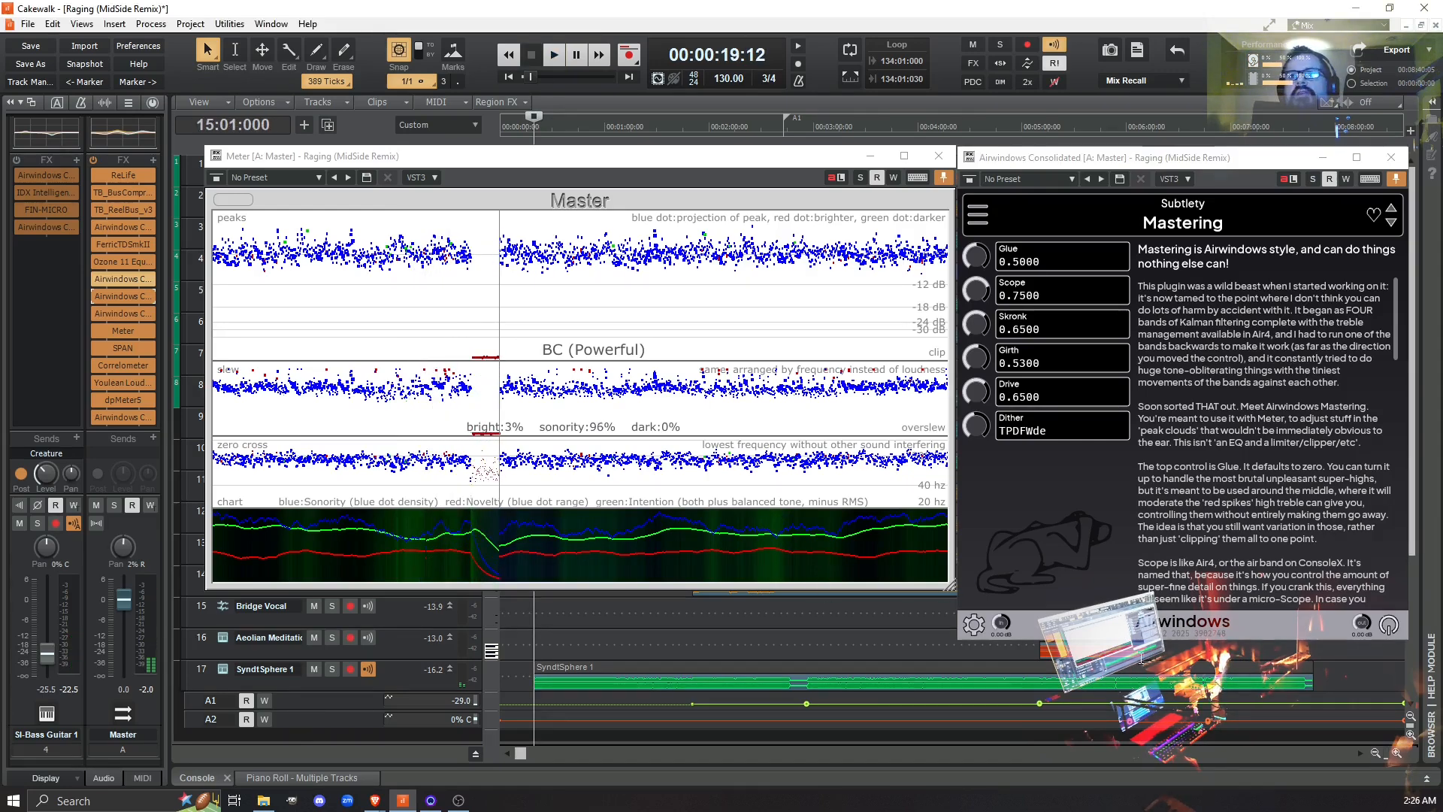
click(1141, 660)
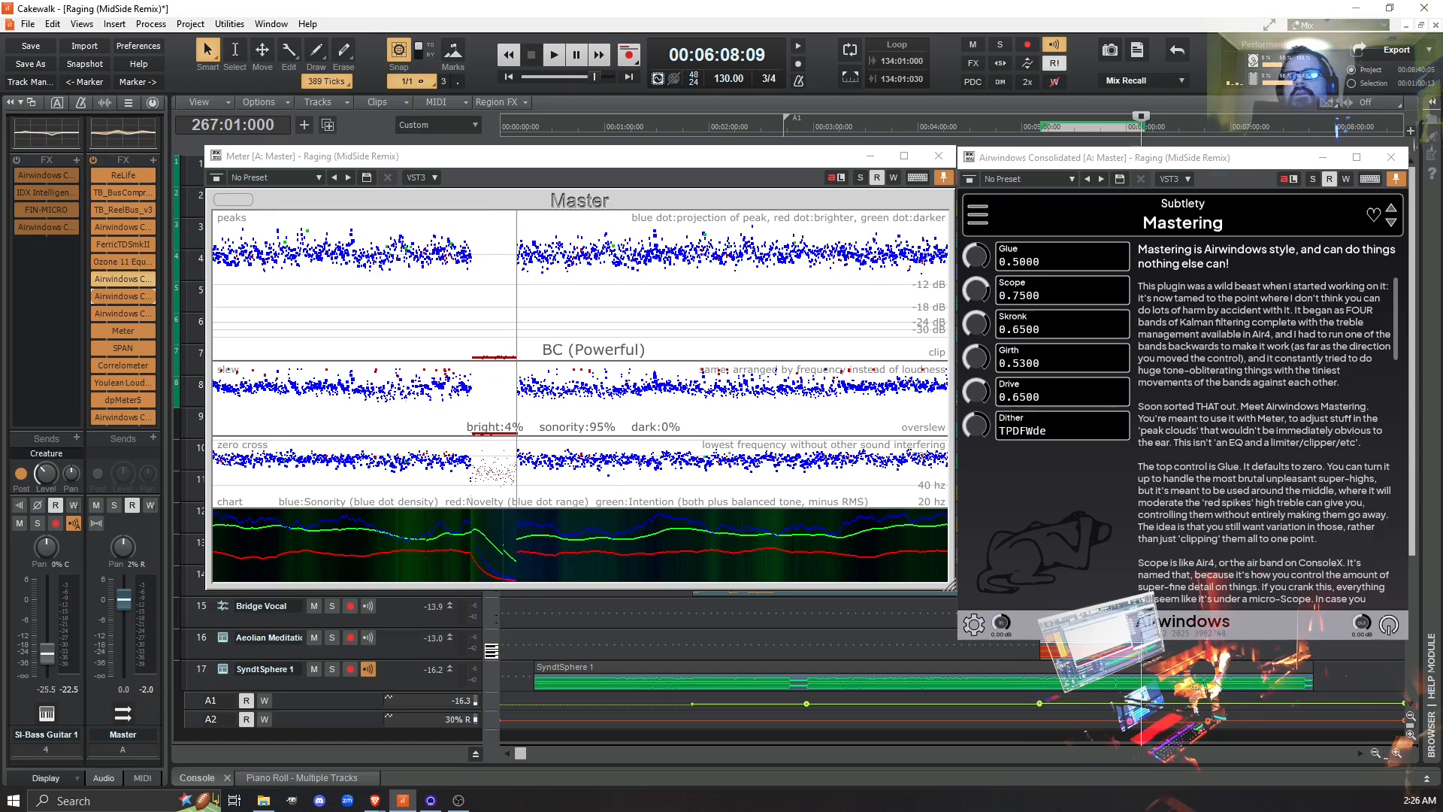
click(1139, 656)
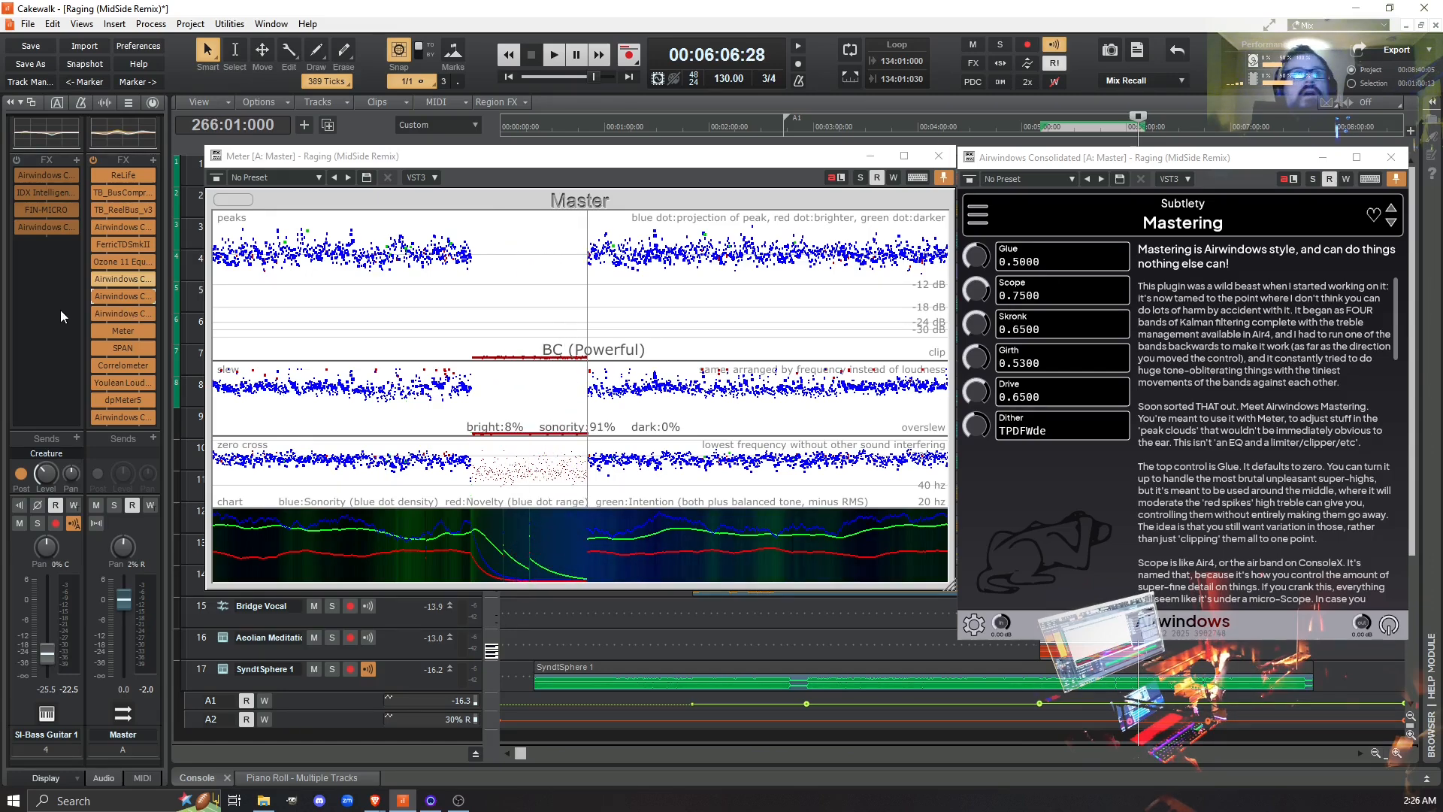
click(96, 296)
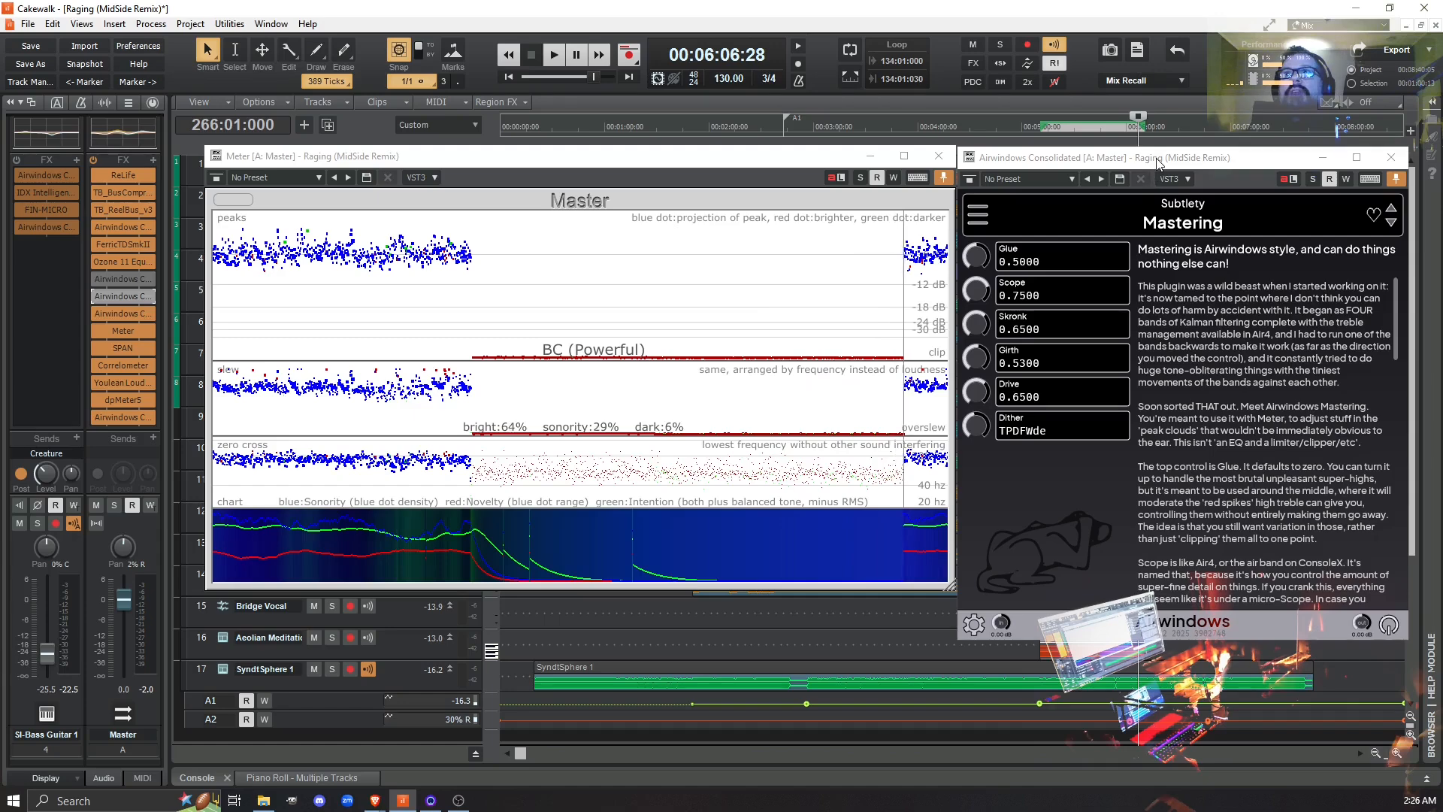
- Open the bypassed Air4 instance on the Master bus to view its settings, and close its window
drag(1160, 162, 1094, 234)
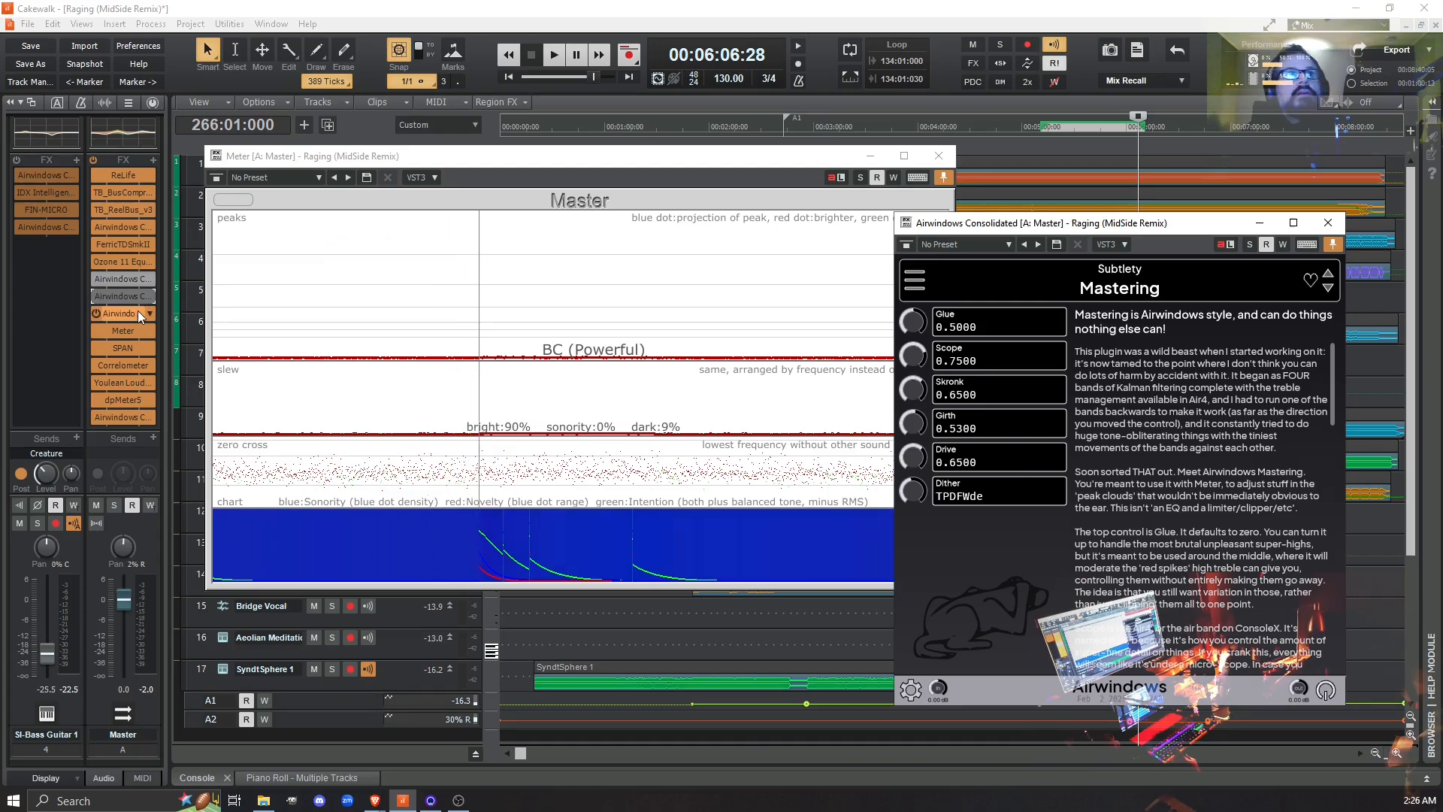
double_click(123, 298)
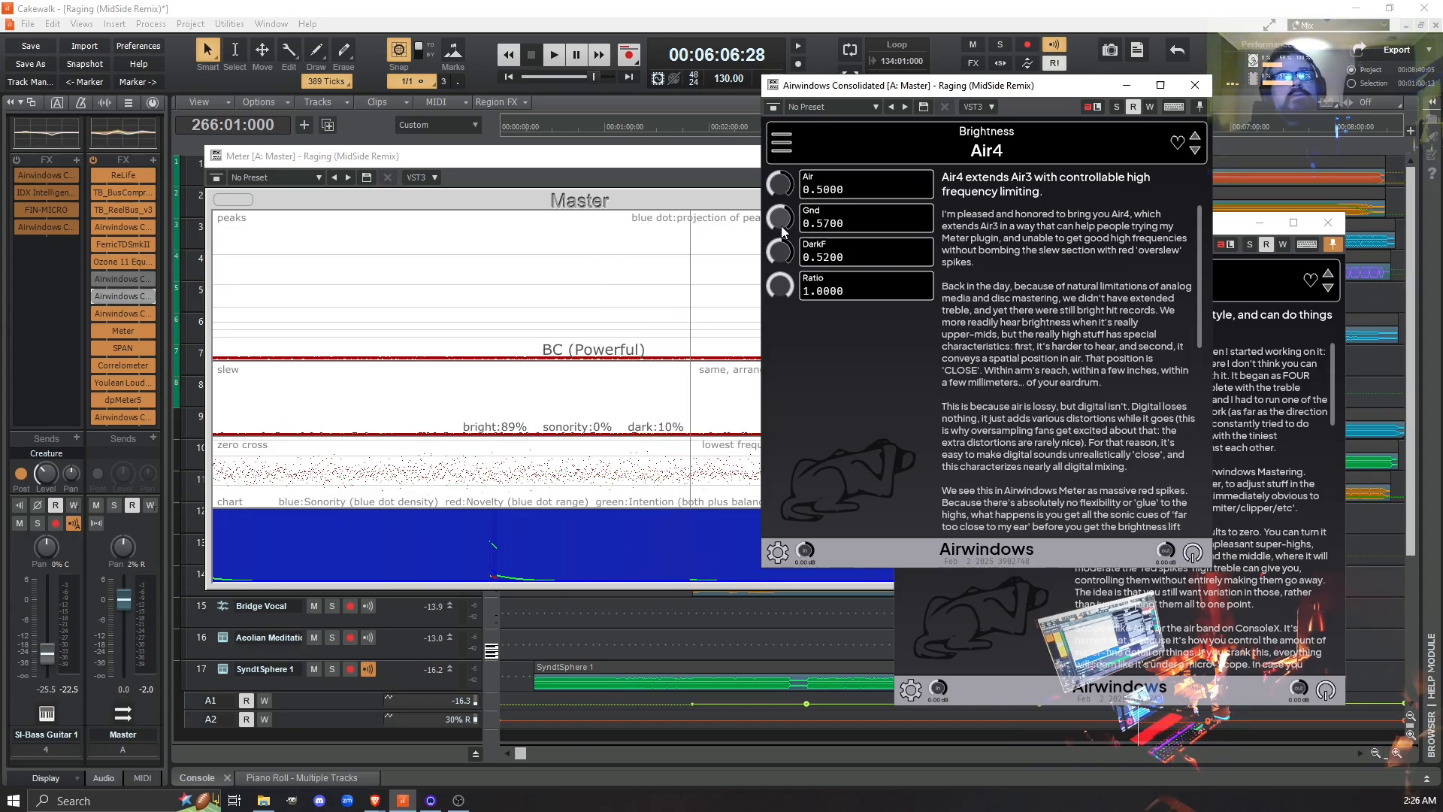
click(1195, 85)
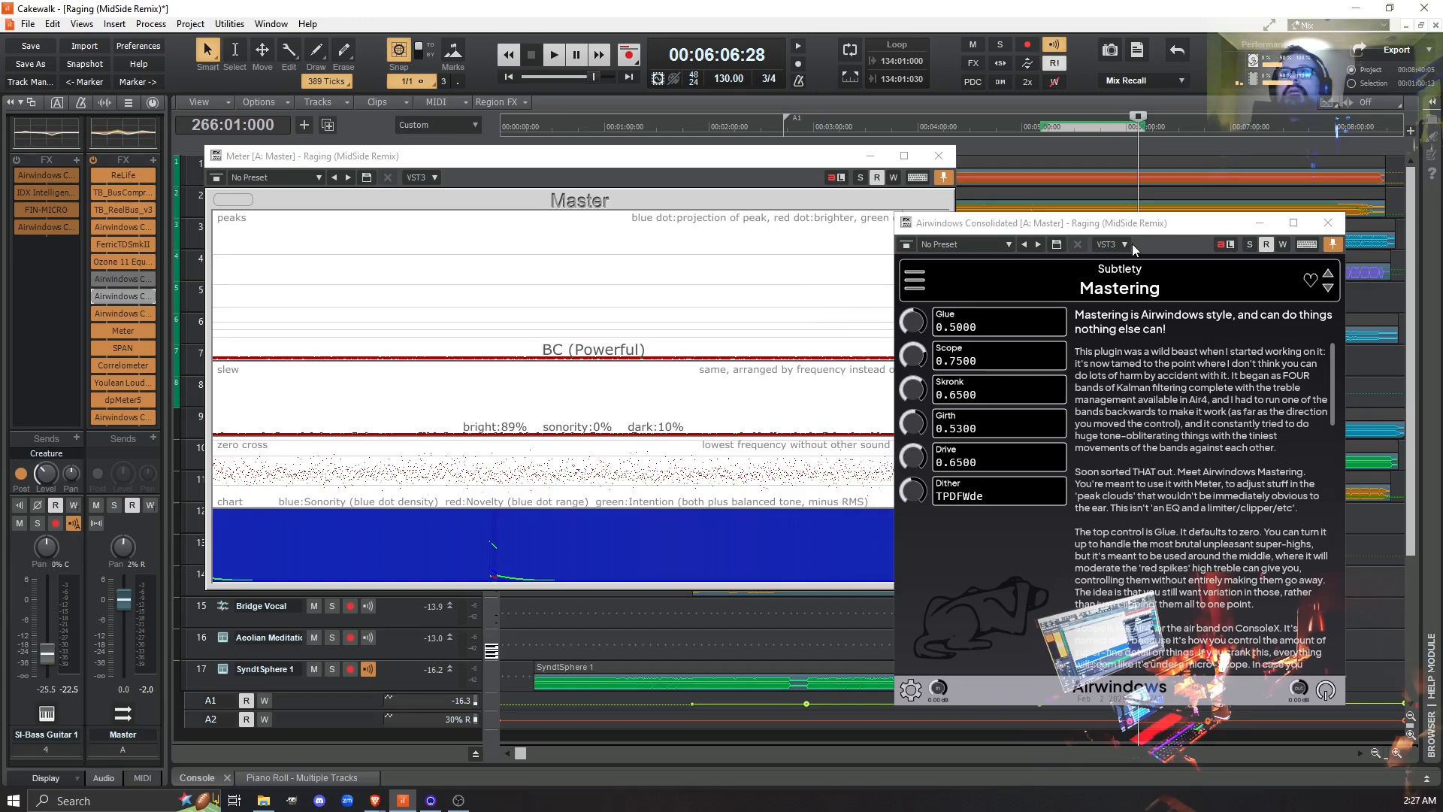
- Set the playhead to measure 260 and place the Mastering window beside the Meter
drag(1127, 225, 799, 216)
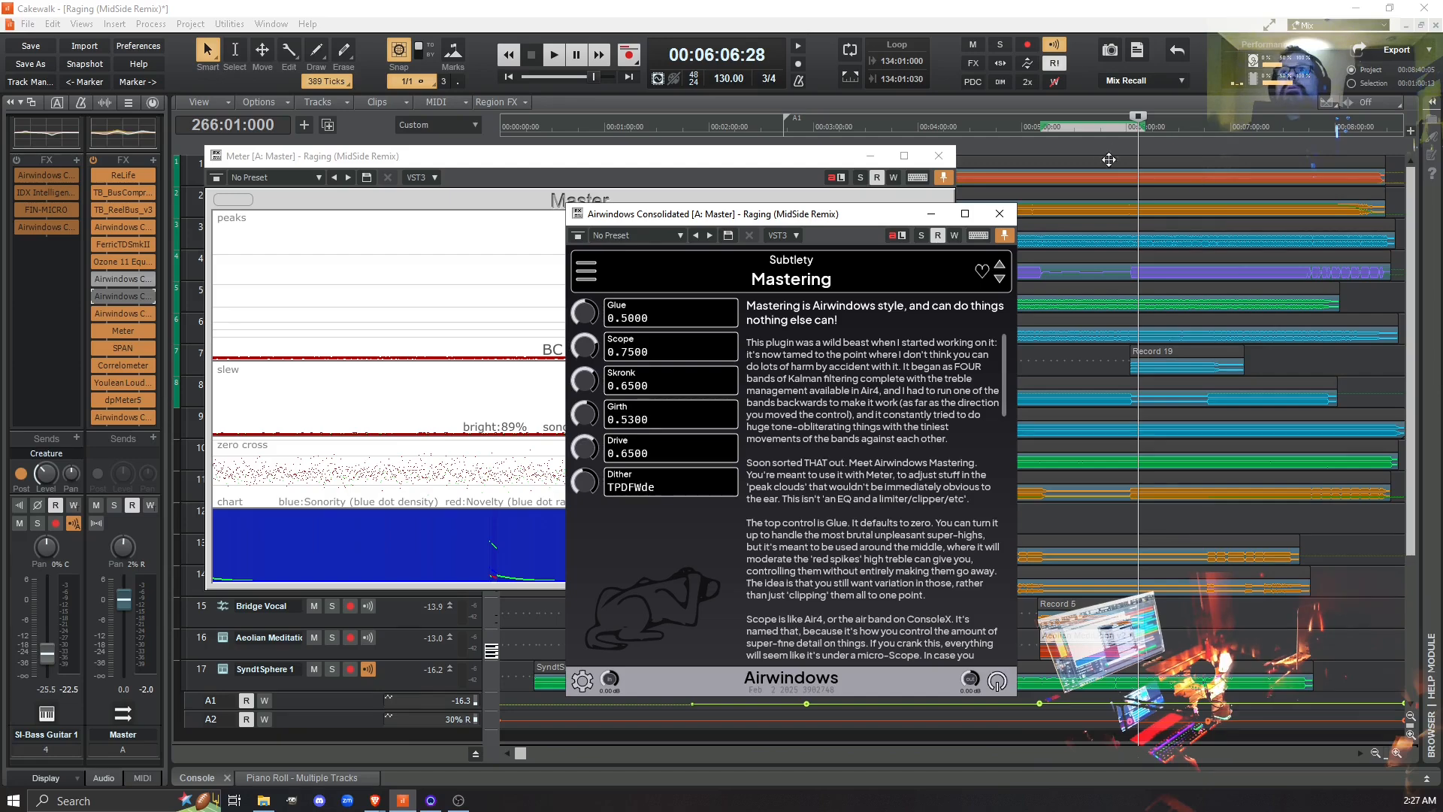
click(1120, 130)
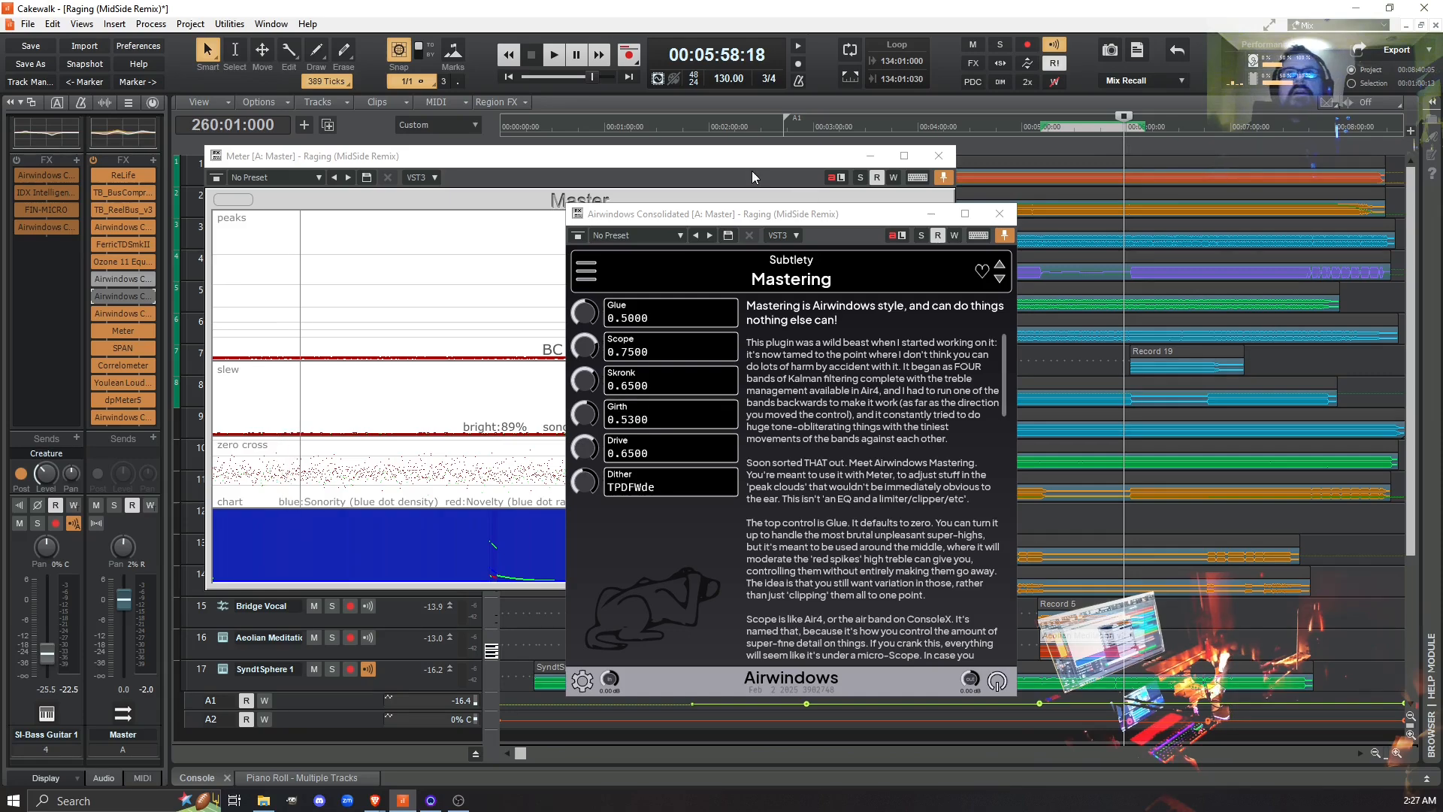
drag(779, 219, 1171, 156)
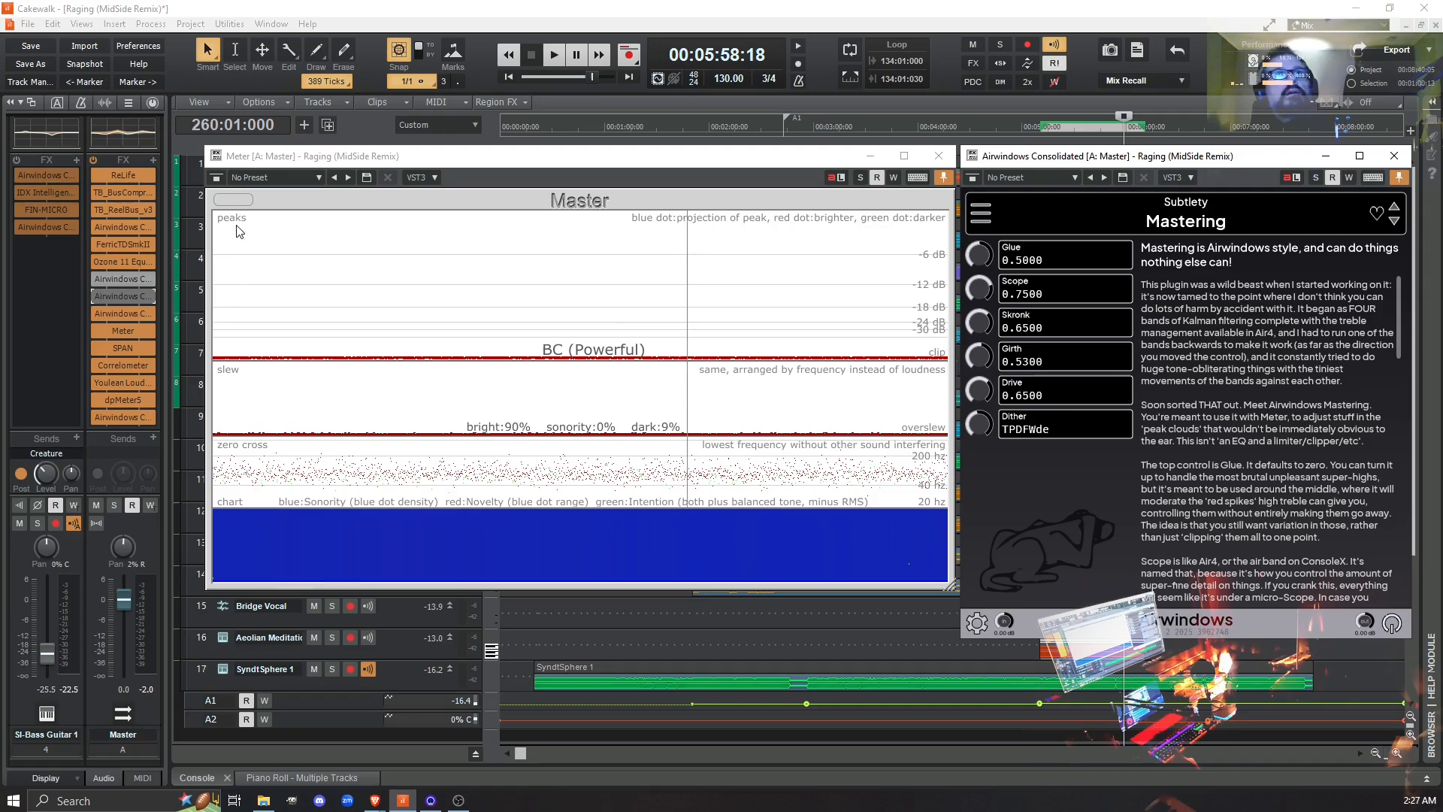
- Compare TB_ReelBus_v3 bypassed and active on the Meter during playback, leave it active, and stop playback
click(96, 210)
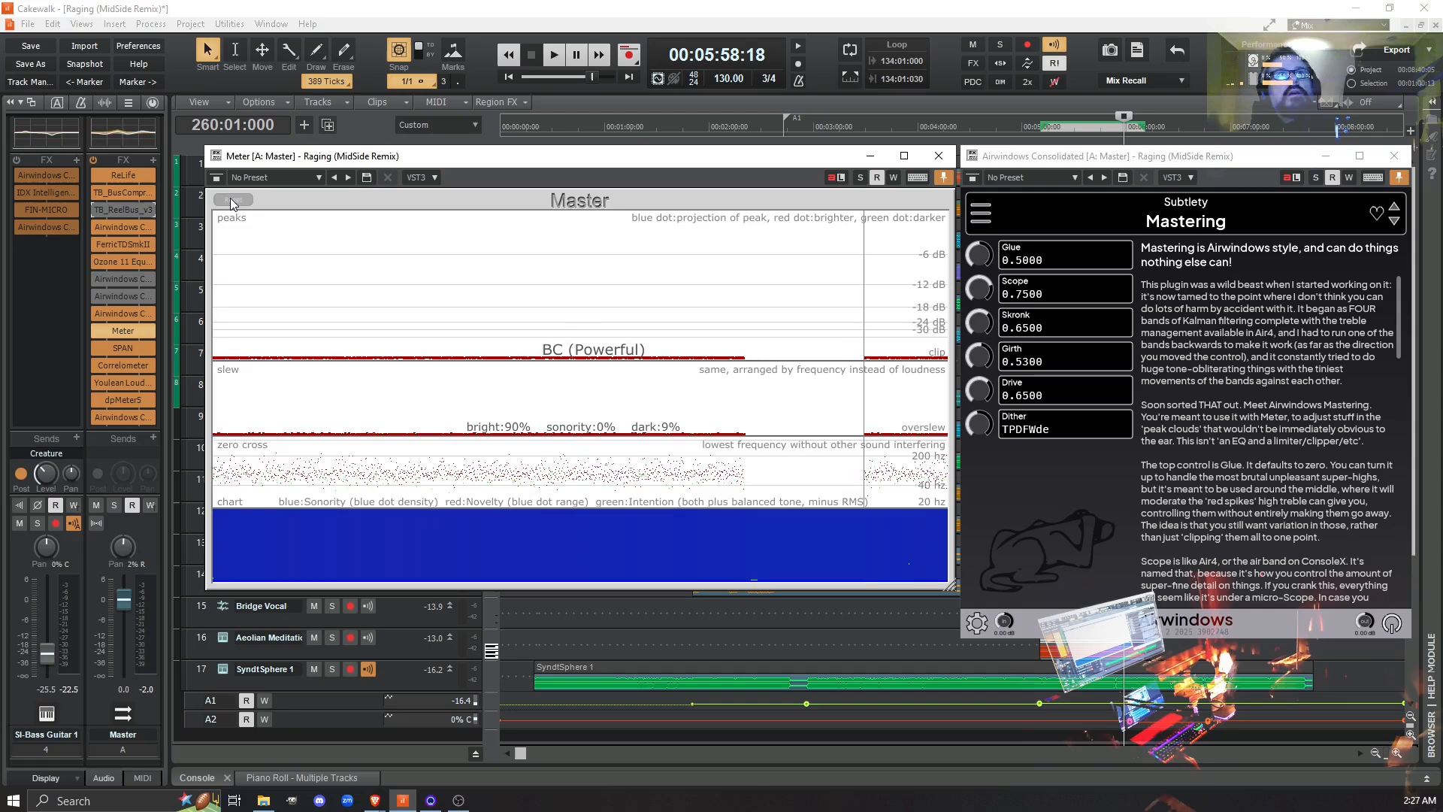
key(space)
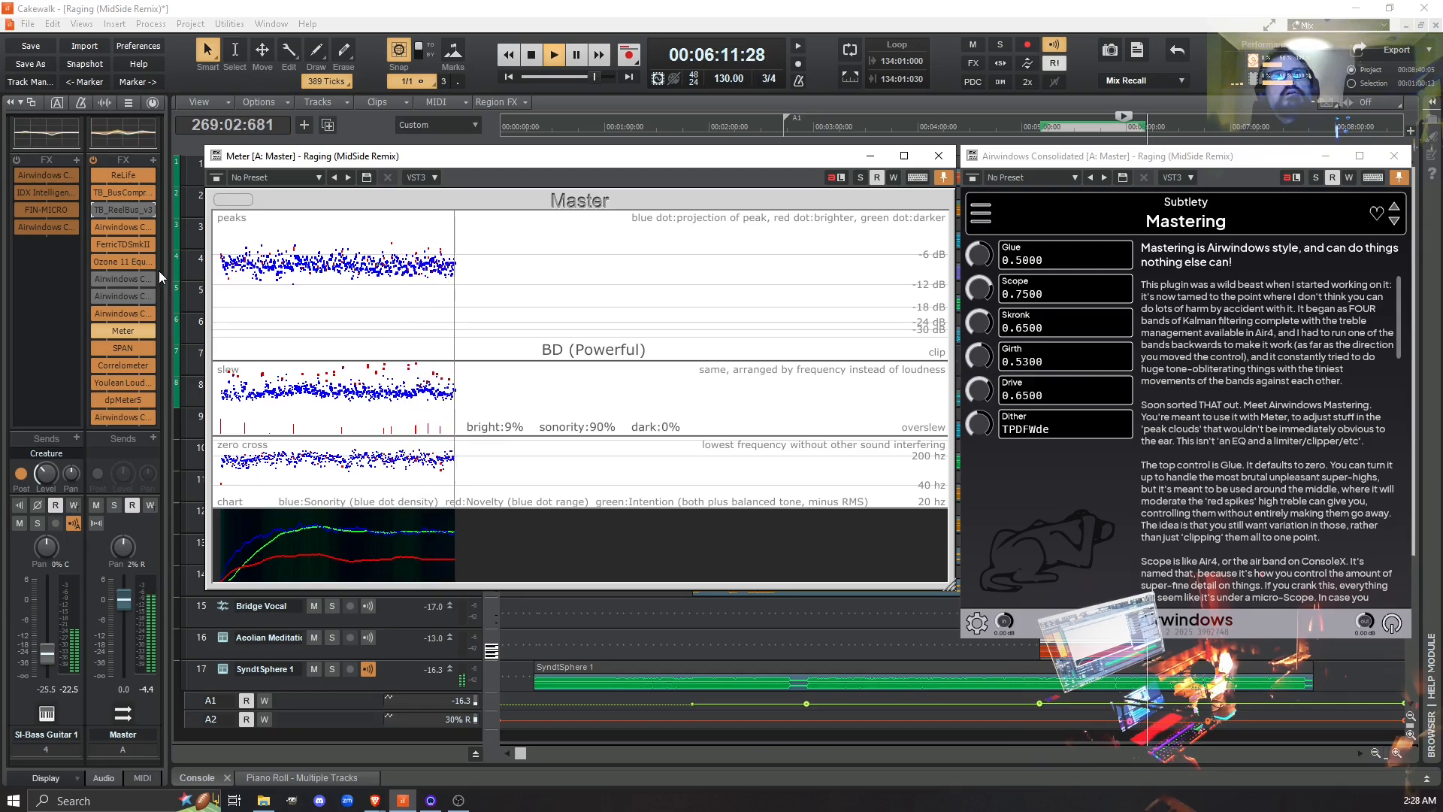
click(93, 209)
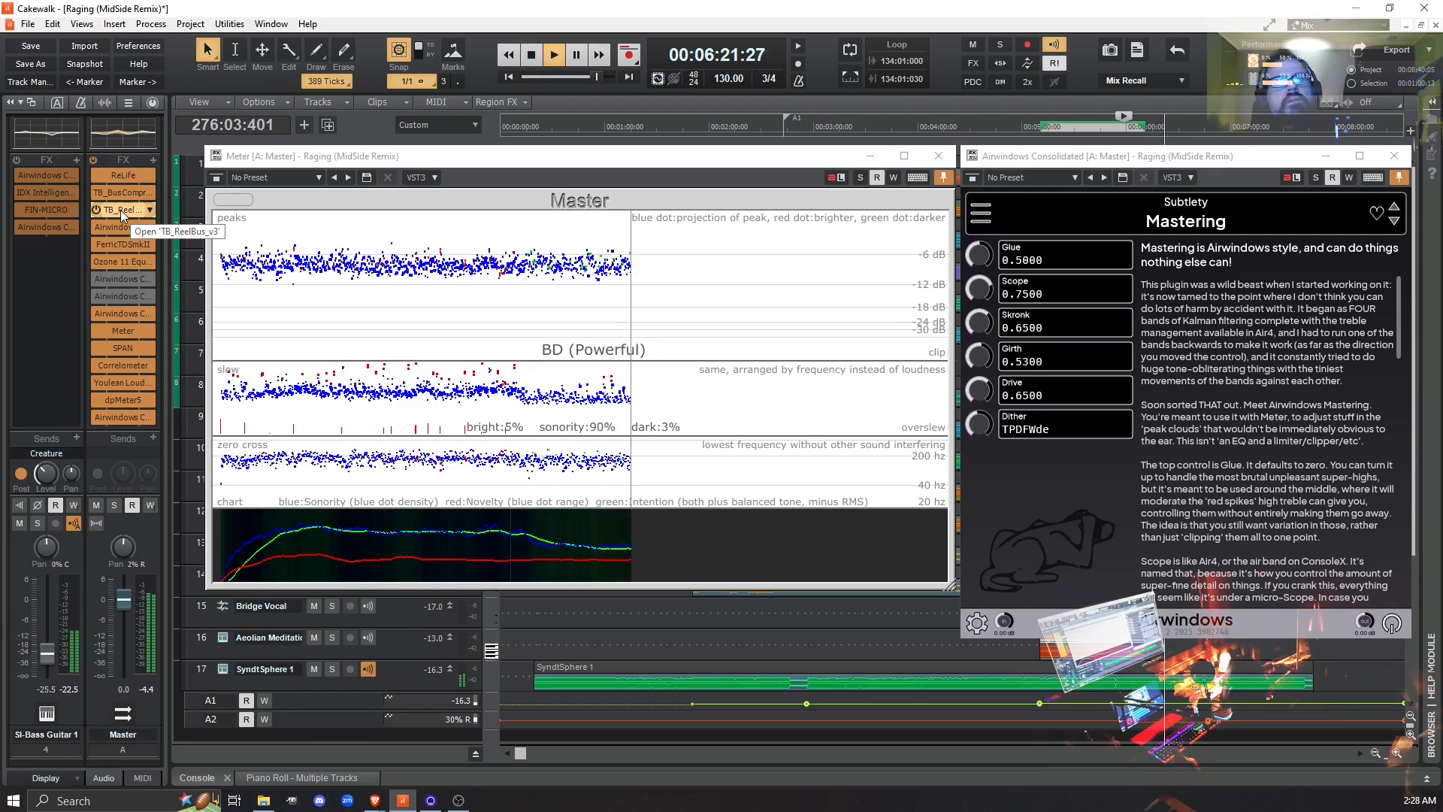
key(space)
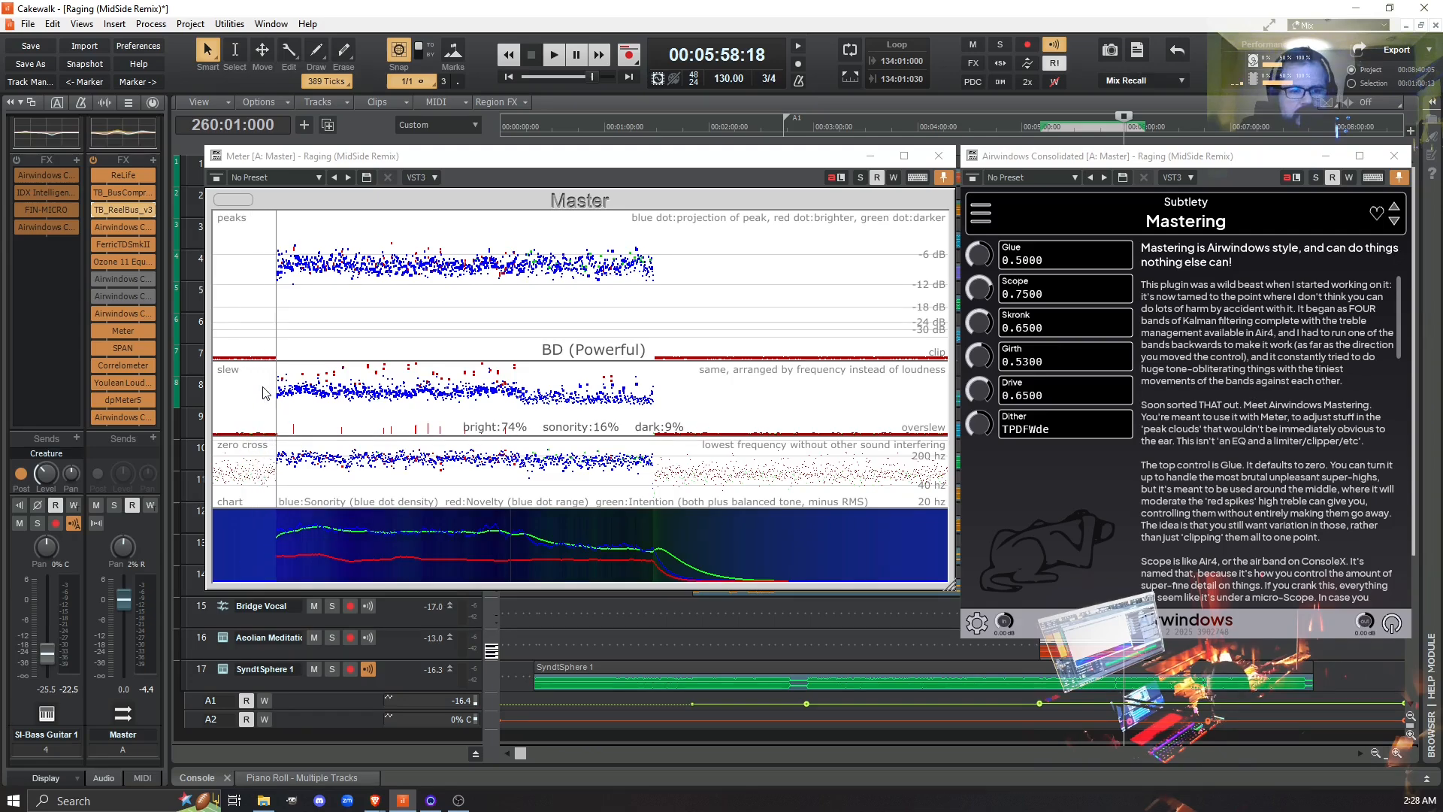
- Enable Mastering, reset the Meter, and compare Mastering bypassed and active during playback from measure 260, leaving it active
click(98, 276)
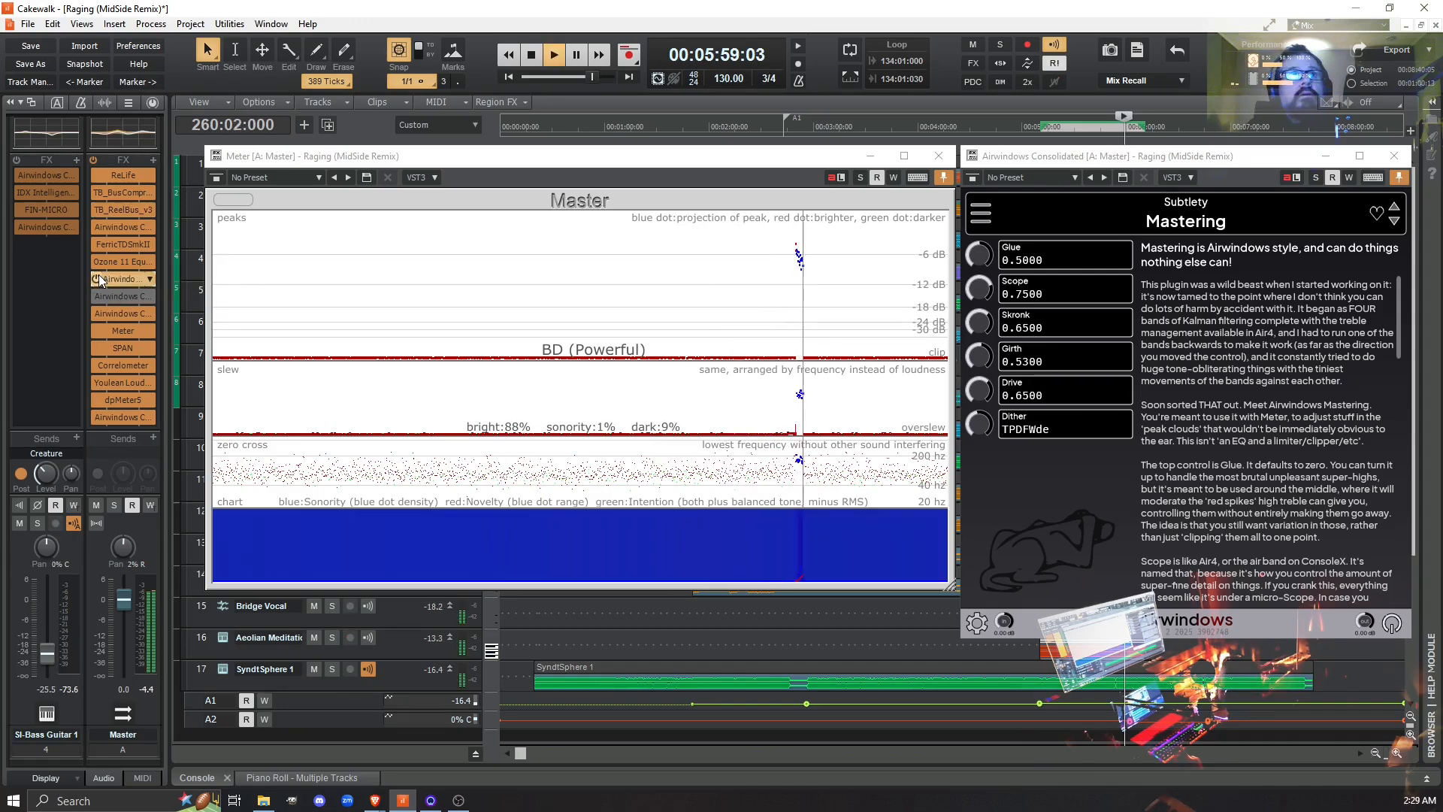
click(234, 199)
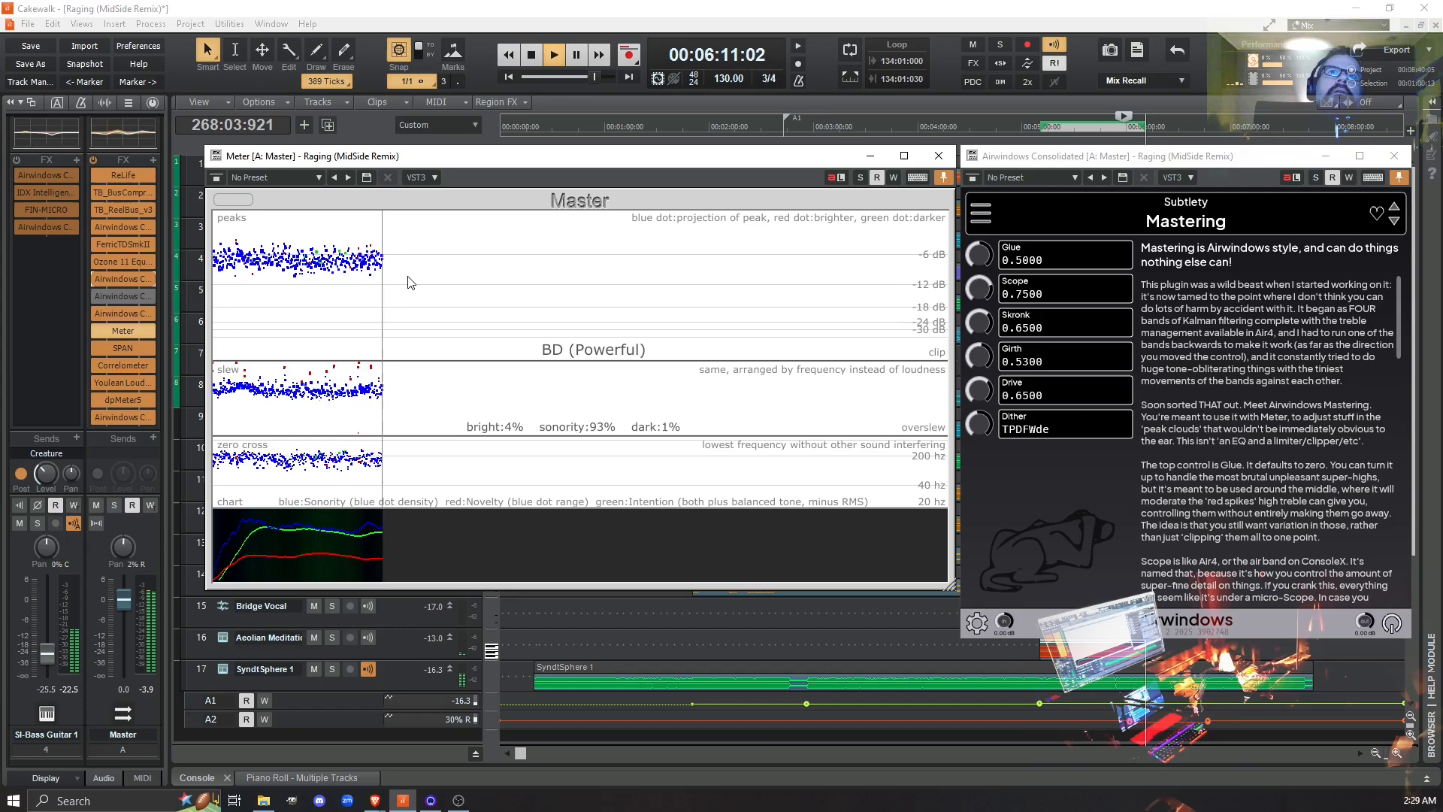
click(94, 278)
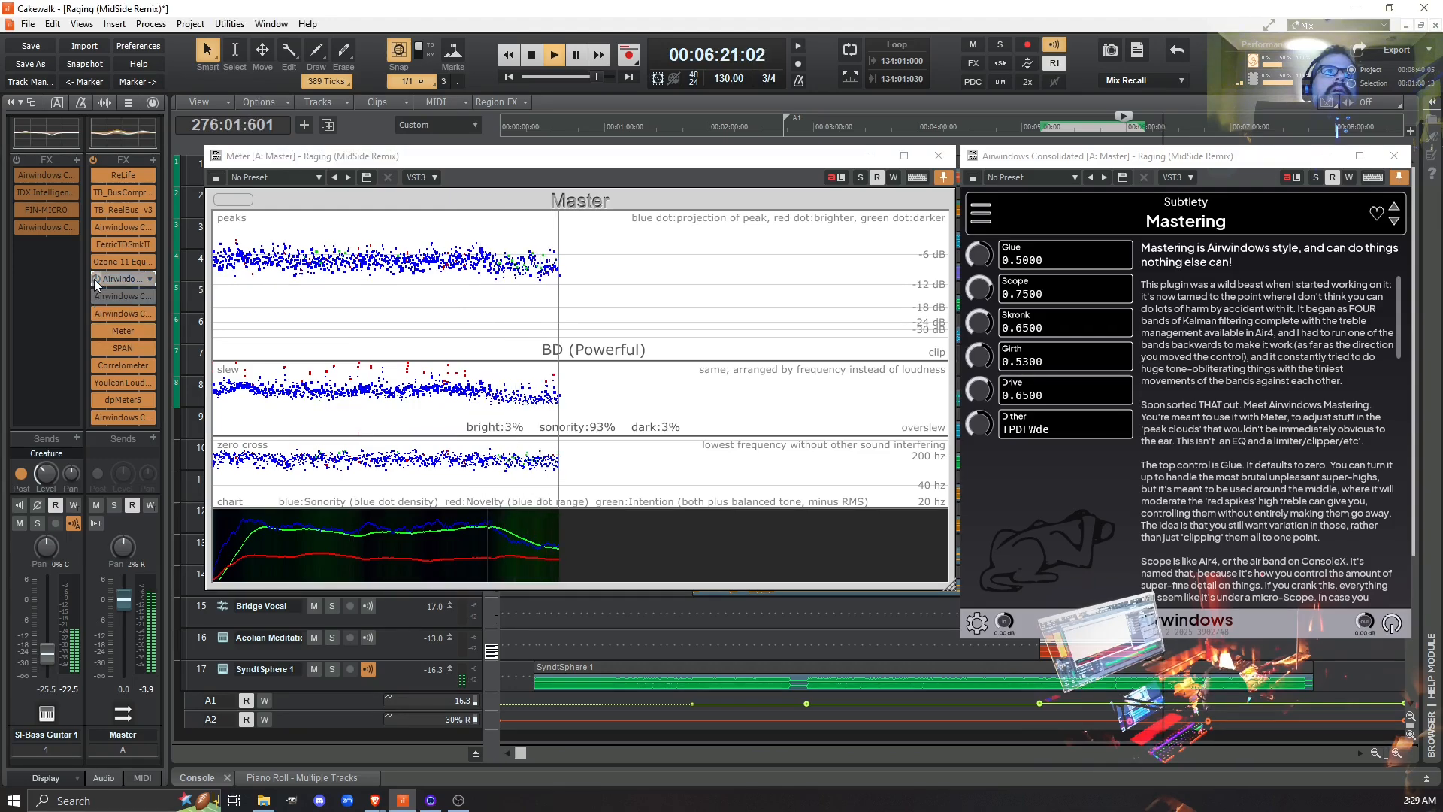
click(95, 278)
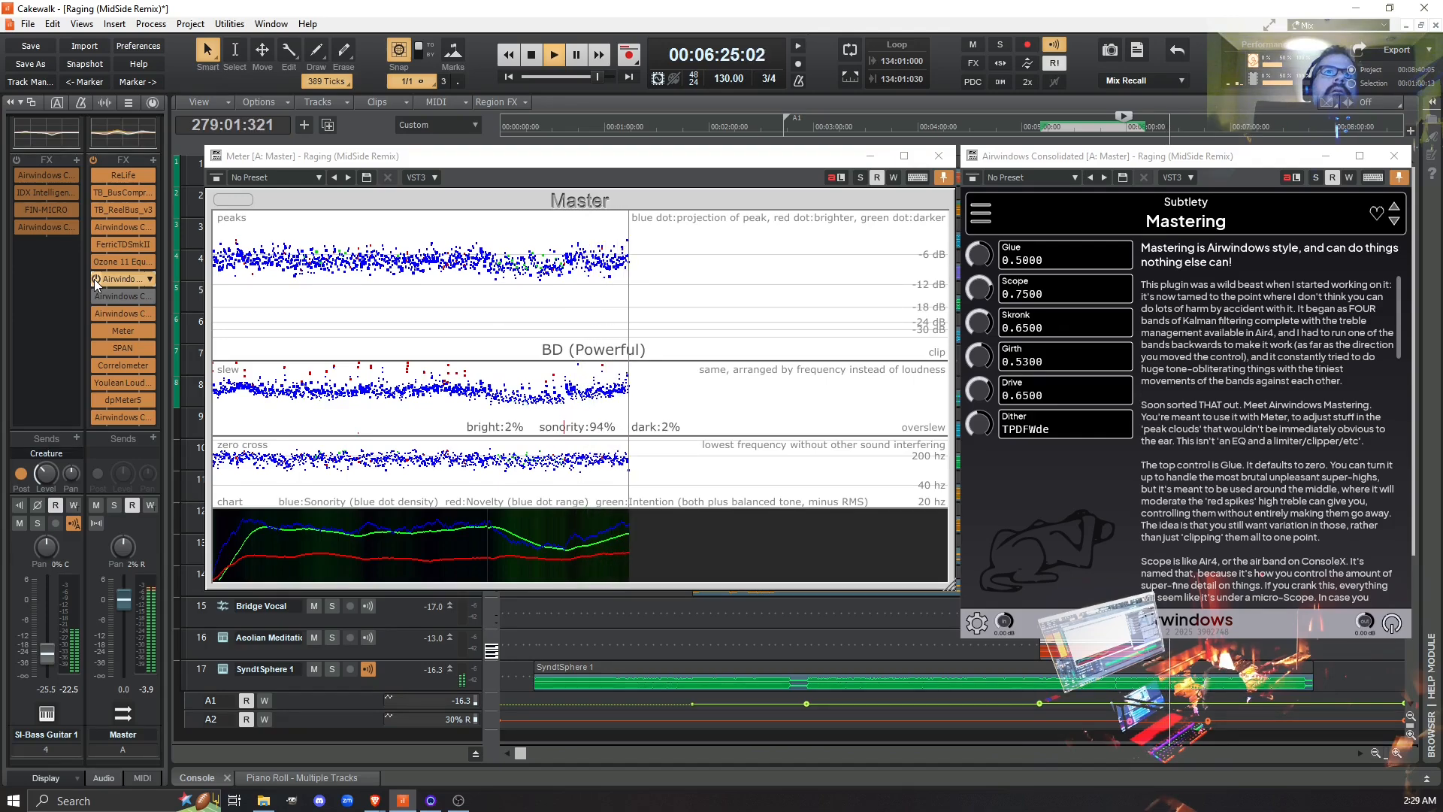
click(95, 278)
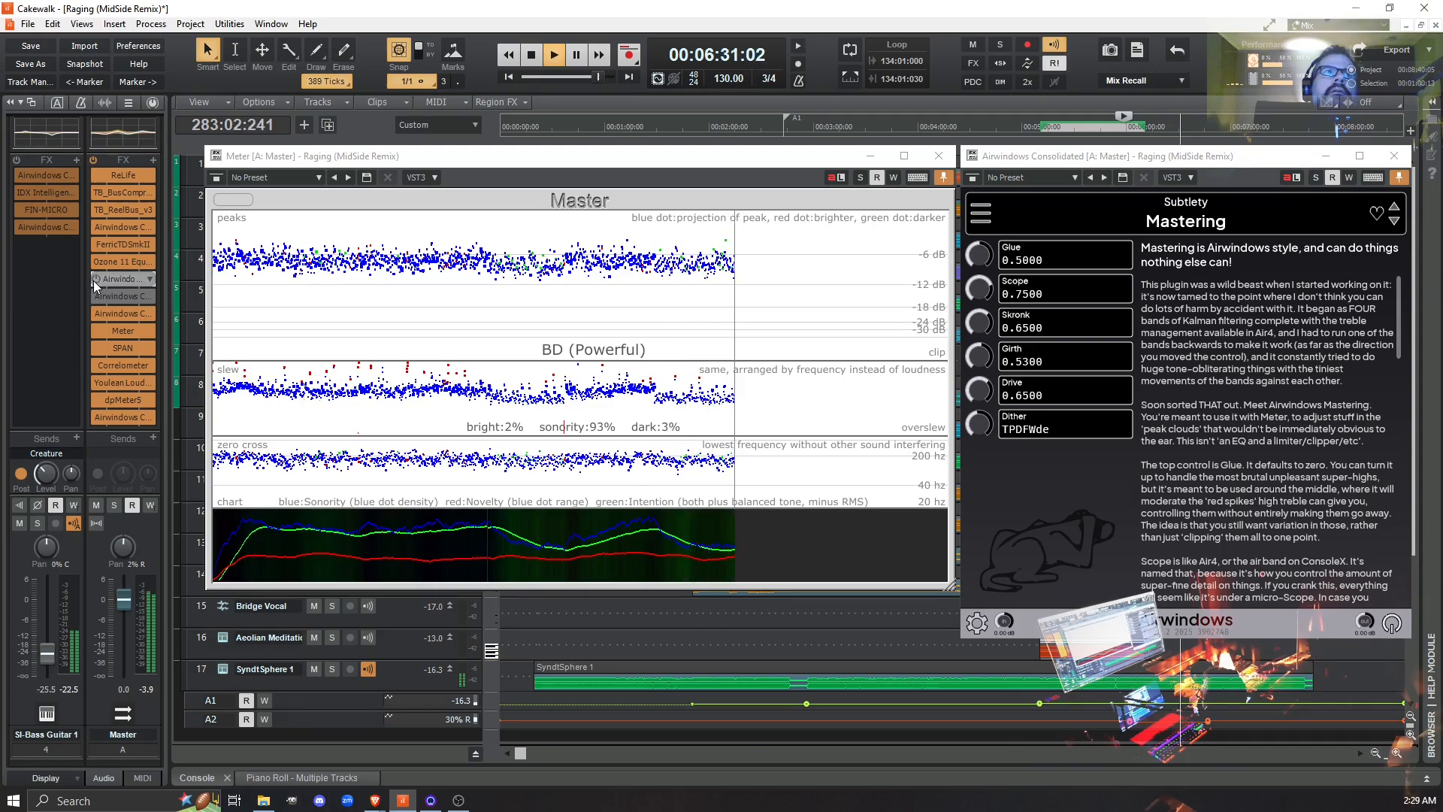
click(95, 281)
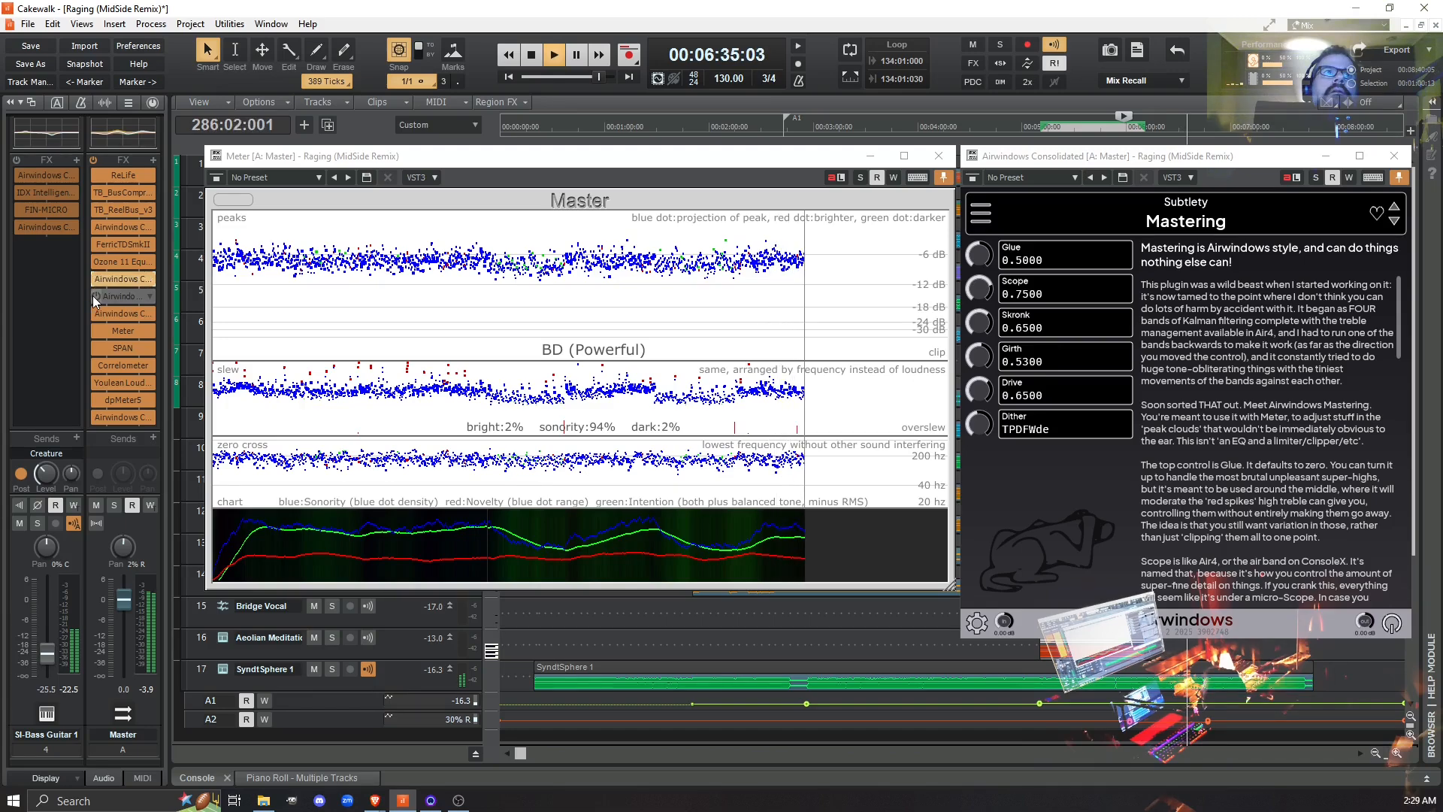
- Enable Air4 alongside Mastering, play the mix through to its end, and stop playback
click(94, 296)
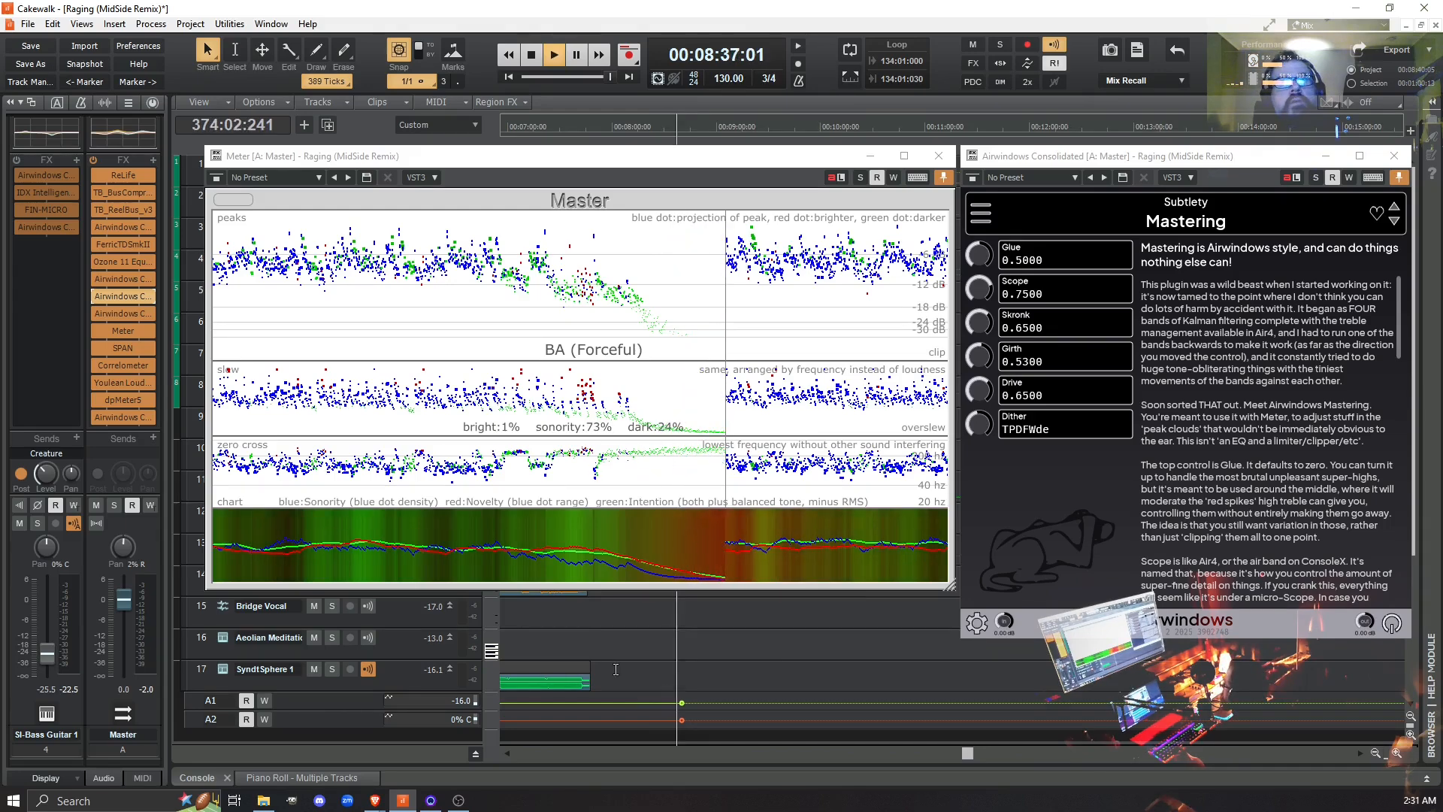
key(space)
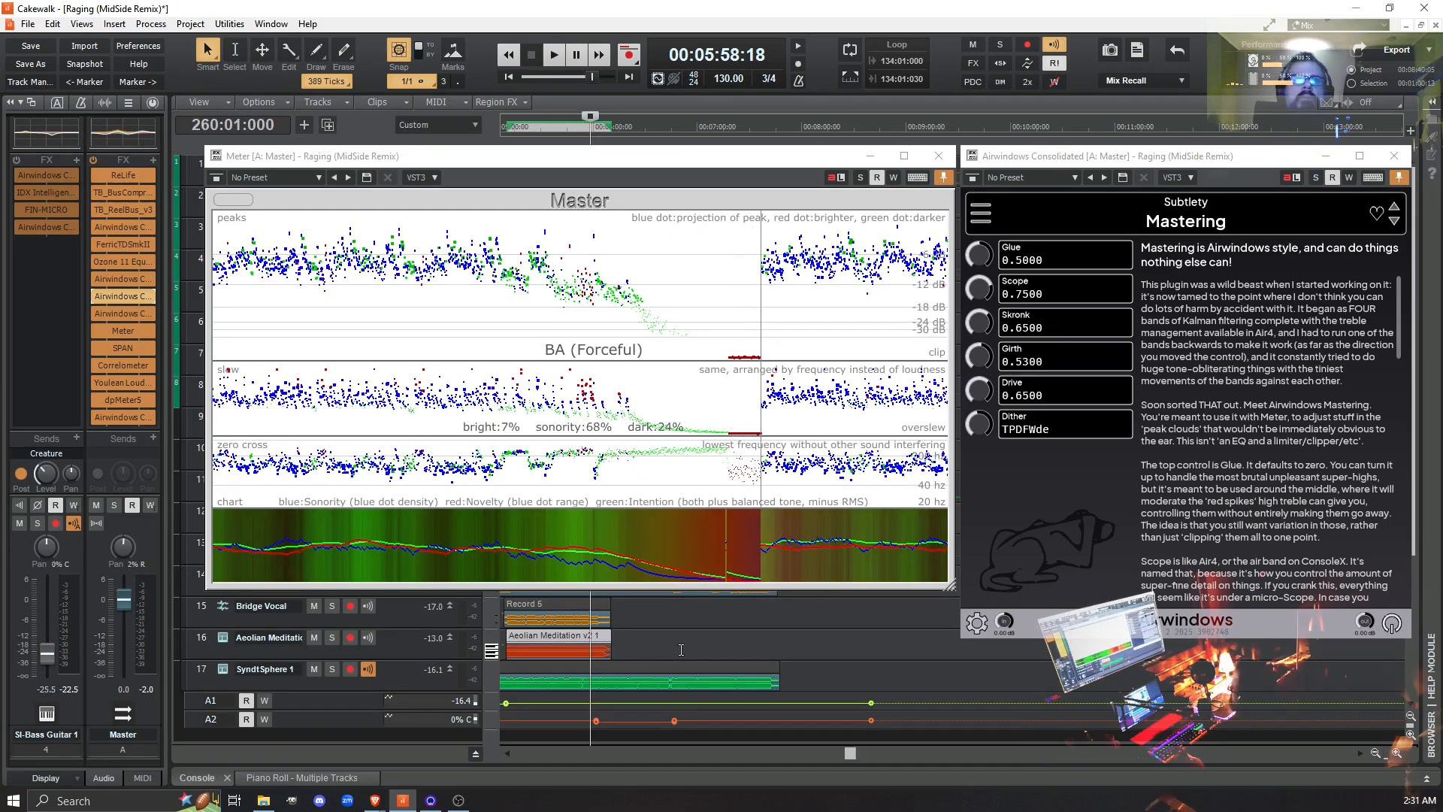
- Bypass Mastering and Air4, reset the Meter, and play the mix from measure 291
click(666, 646)
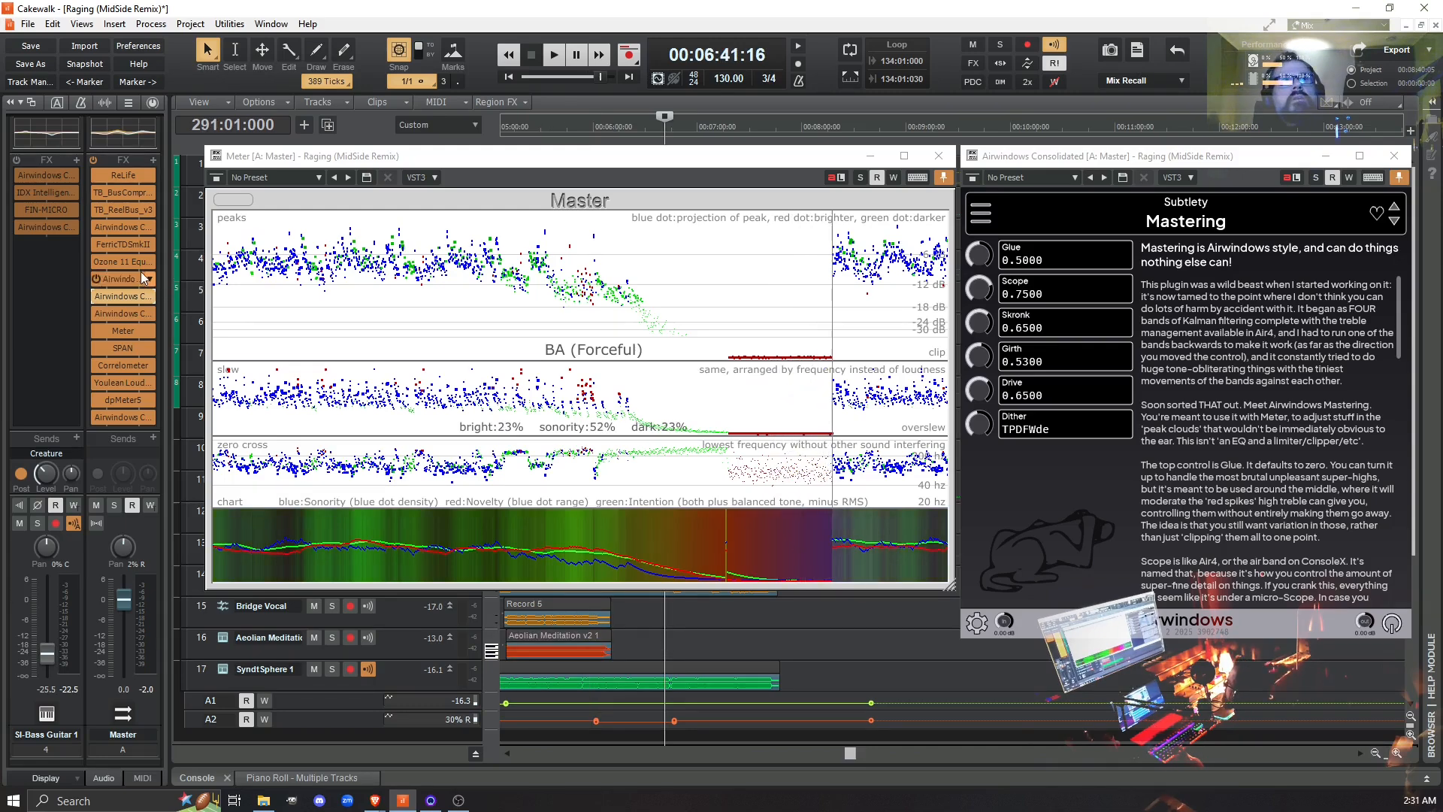
click(96, 279)
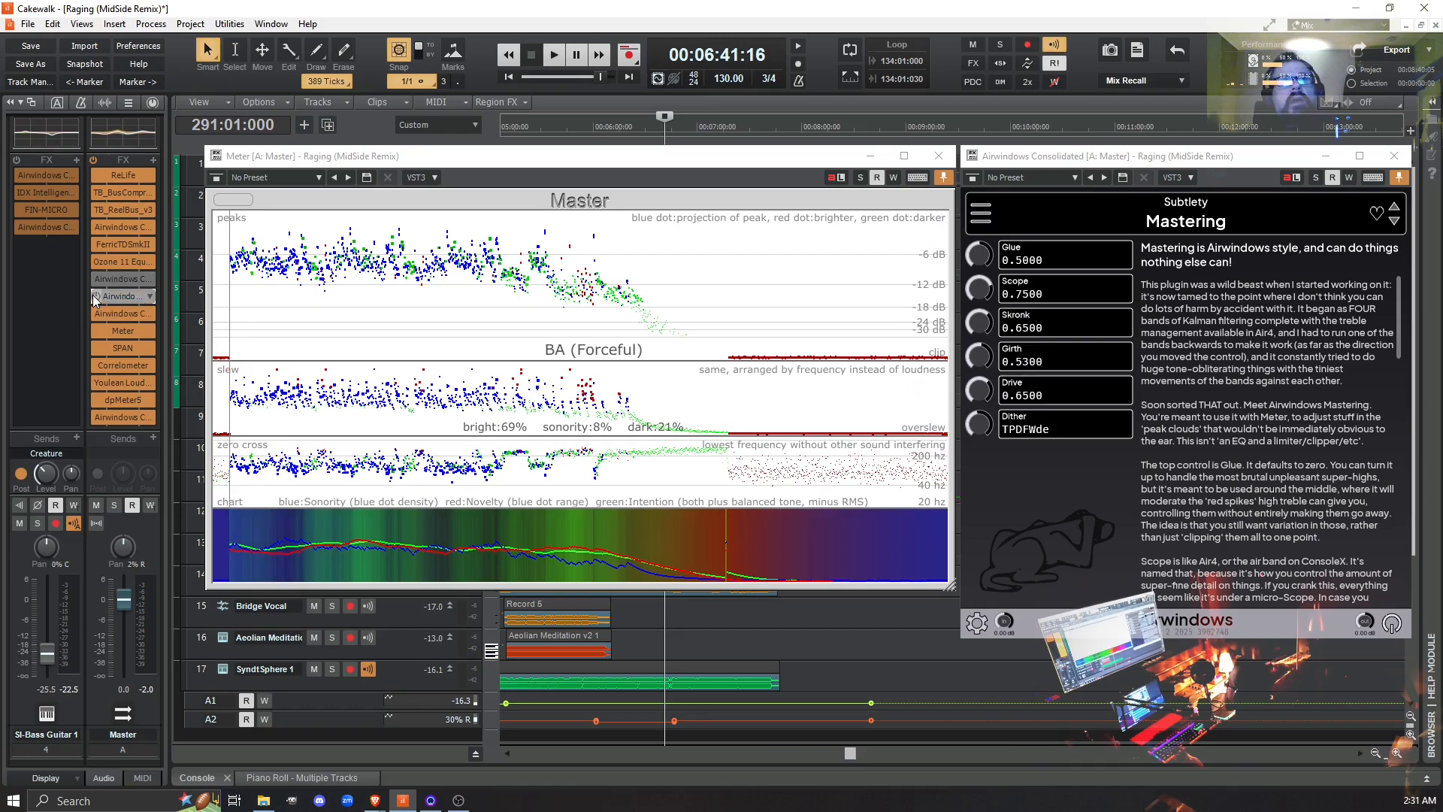
click(92, 294)
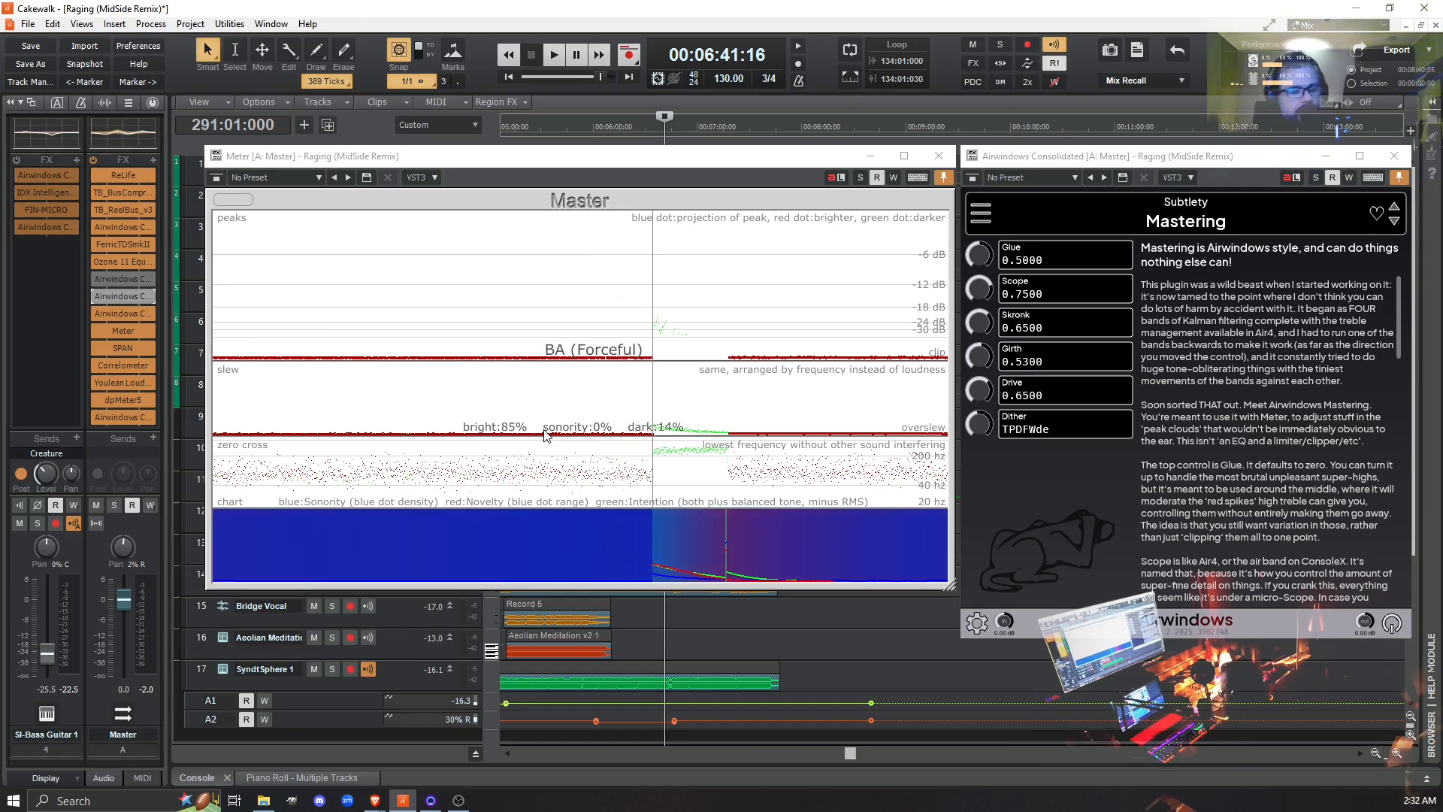
click(219, 202)
key(space)
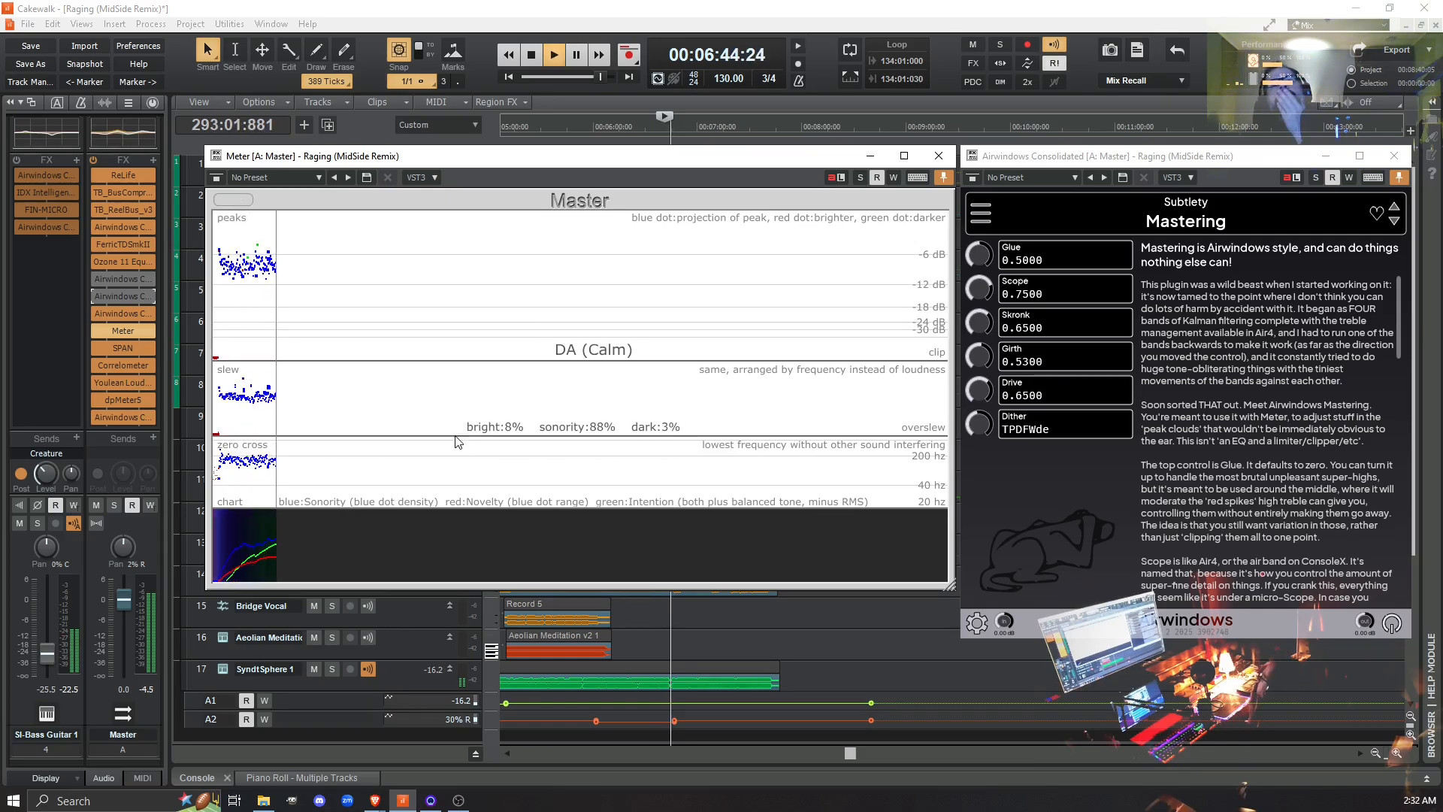
- Jump to measure 334, reset the Meter, and replay that section with Mastering and Air4 bypassed
click(769, 642)
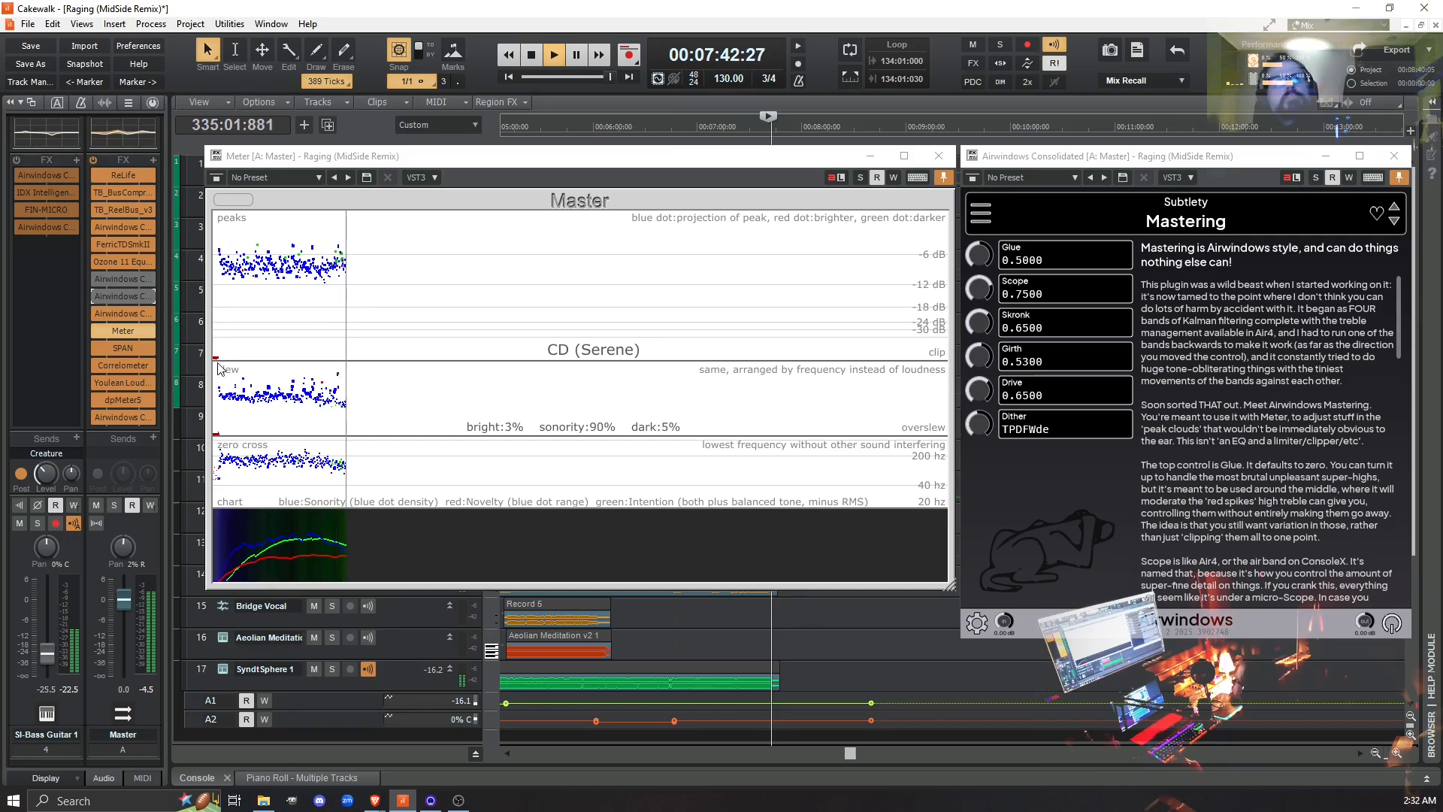
click(232, 200)
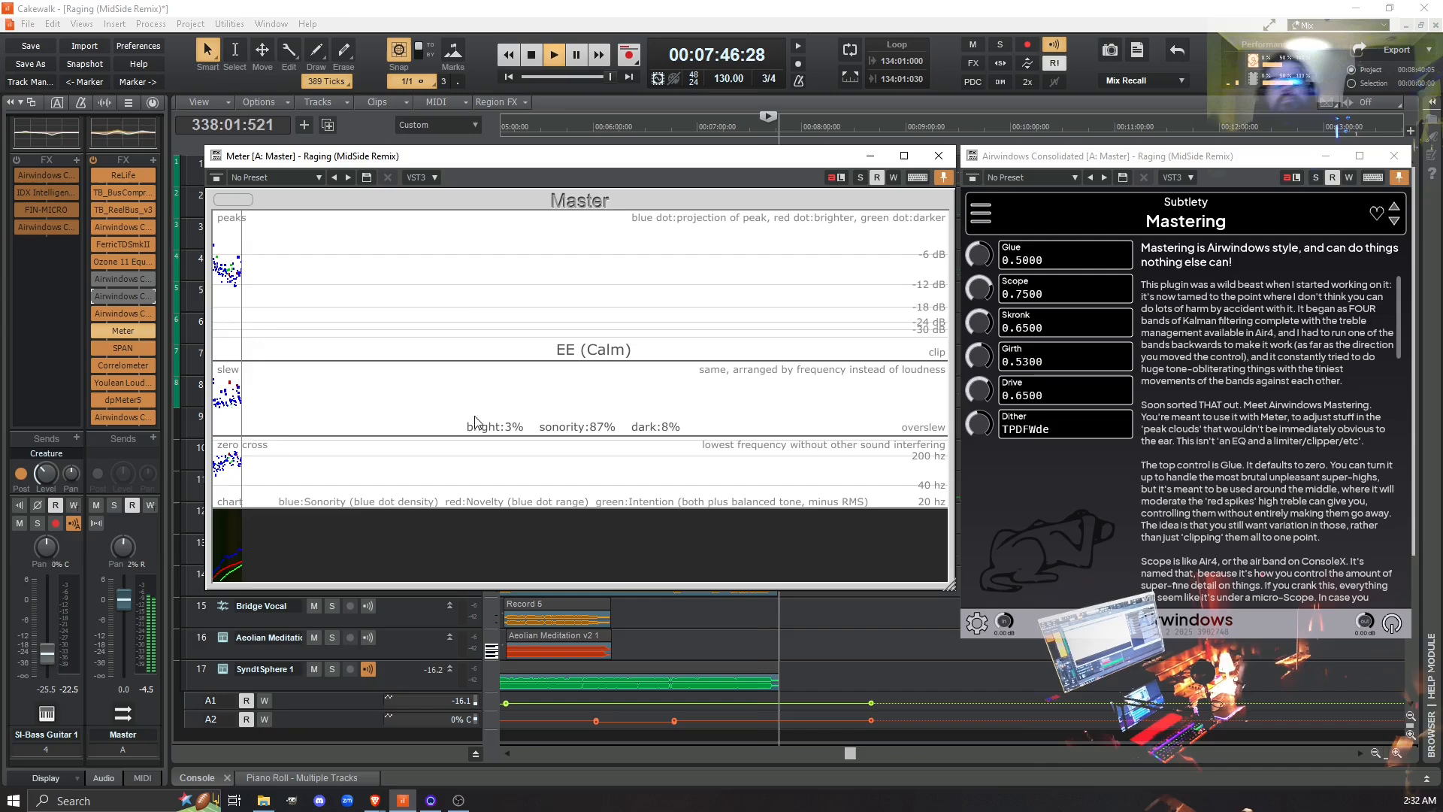
key(space)
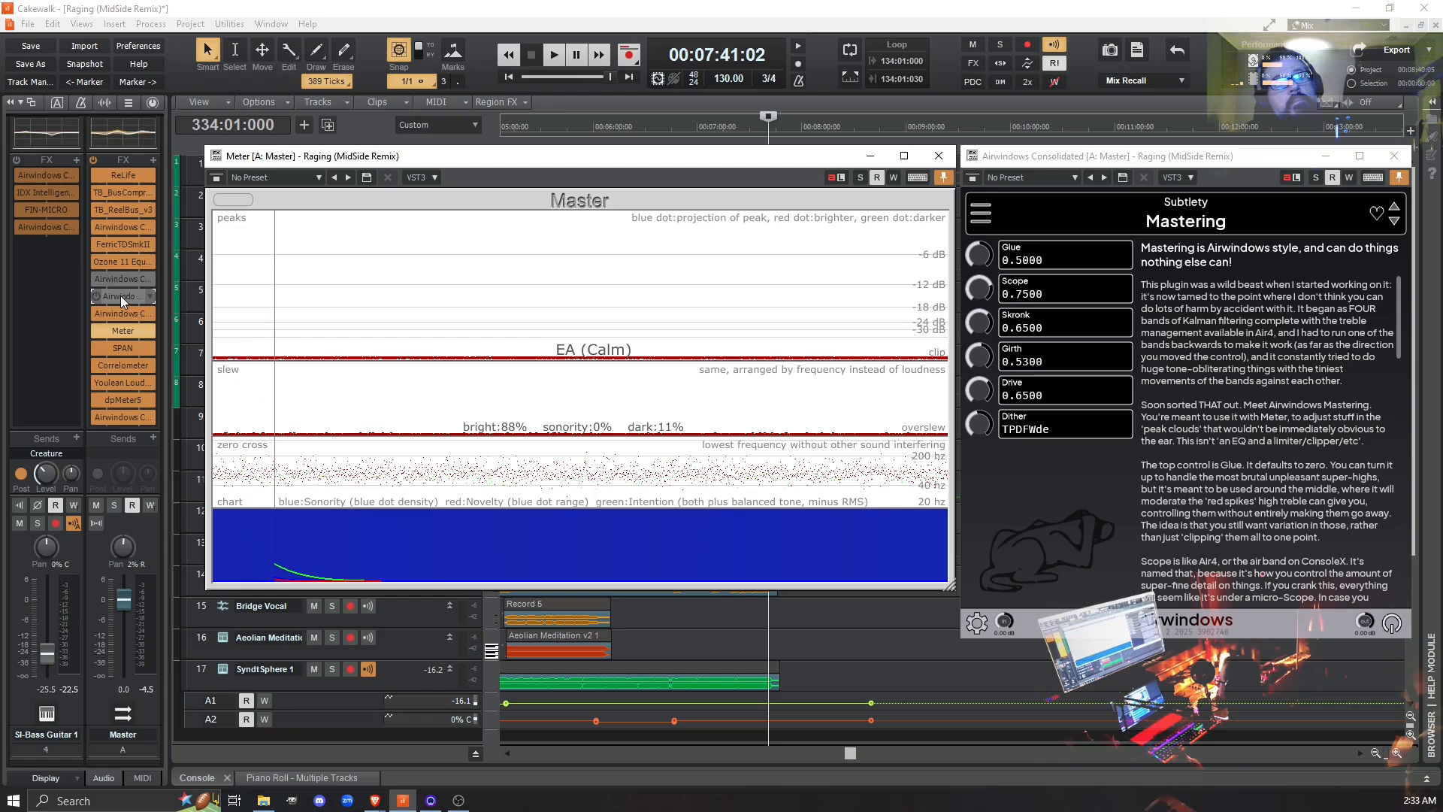
key(space)
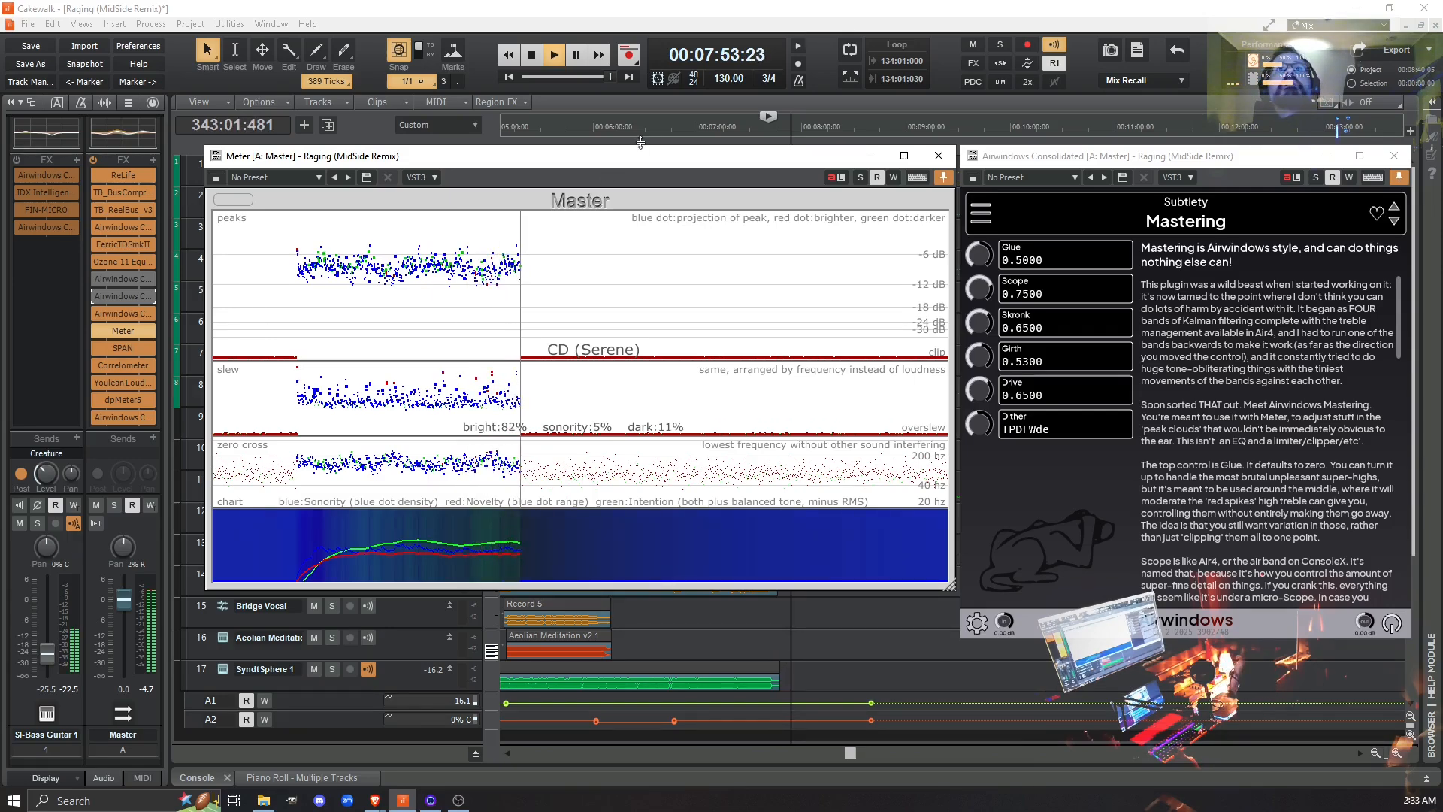
- Move the Meter window down to uncover the first tracks during playback, and put it back beside Mastering
drag(618, 156, 640, 311)
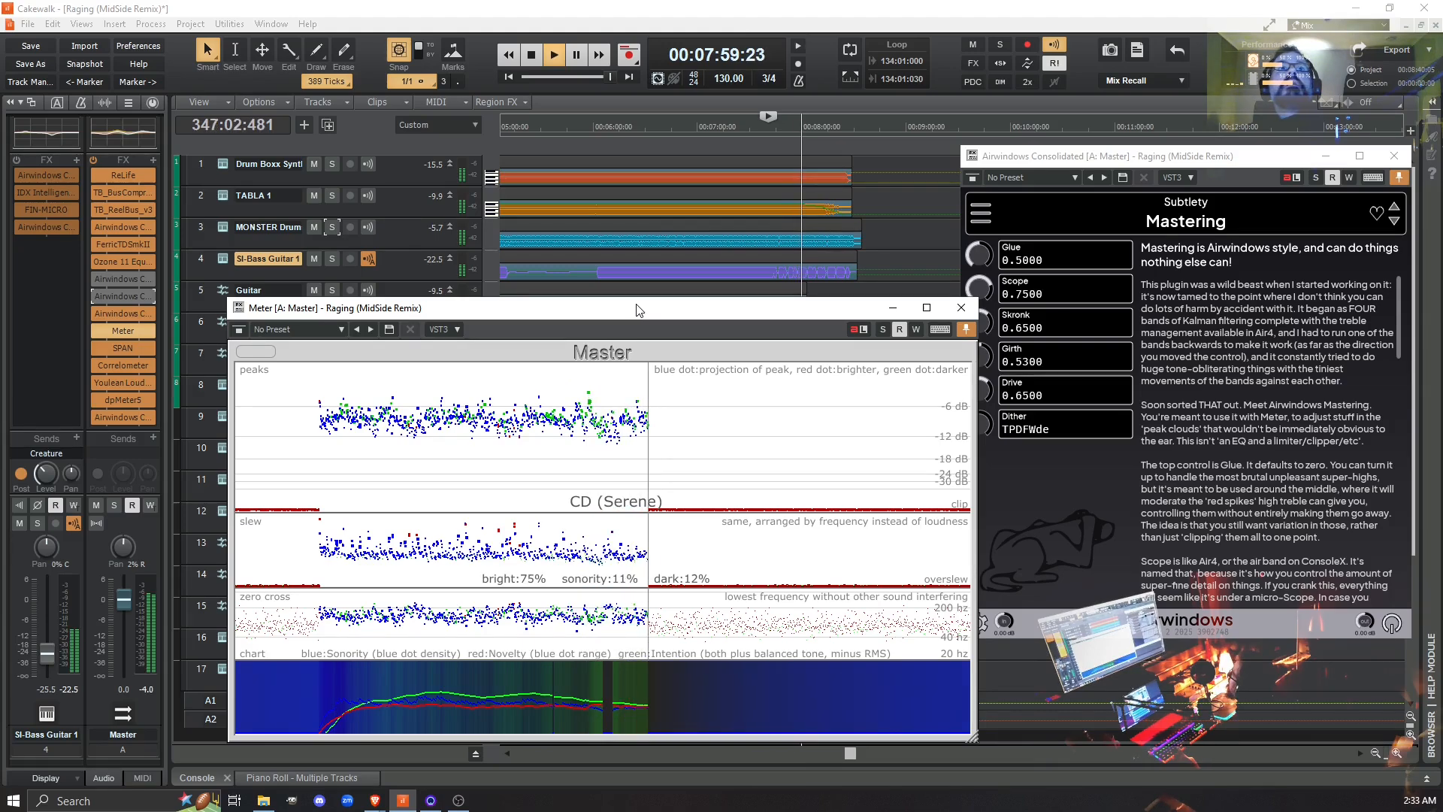
drag(637, 305, 635, 317)
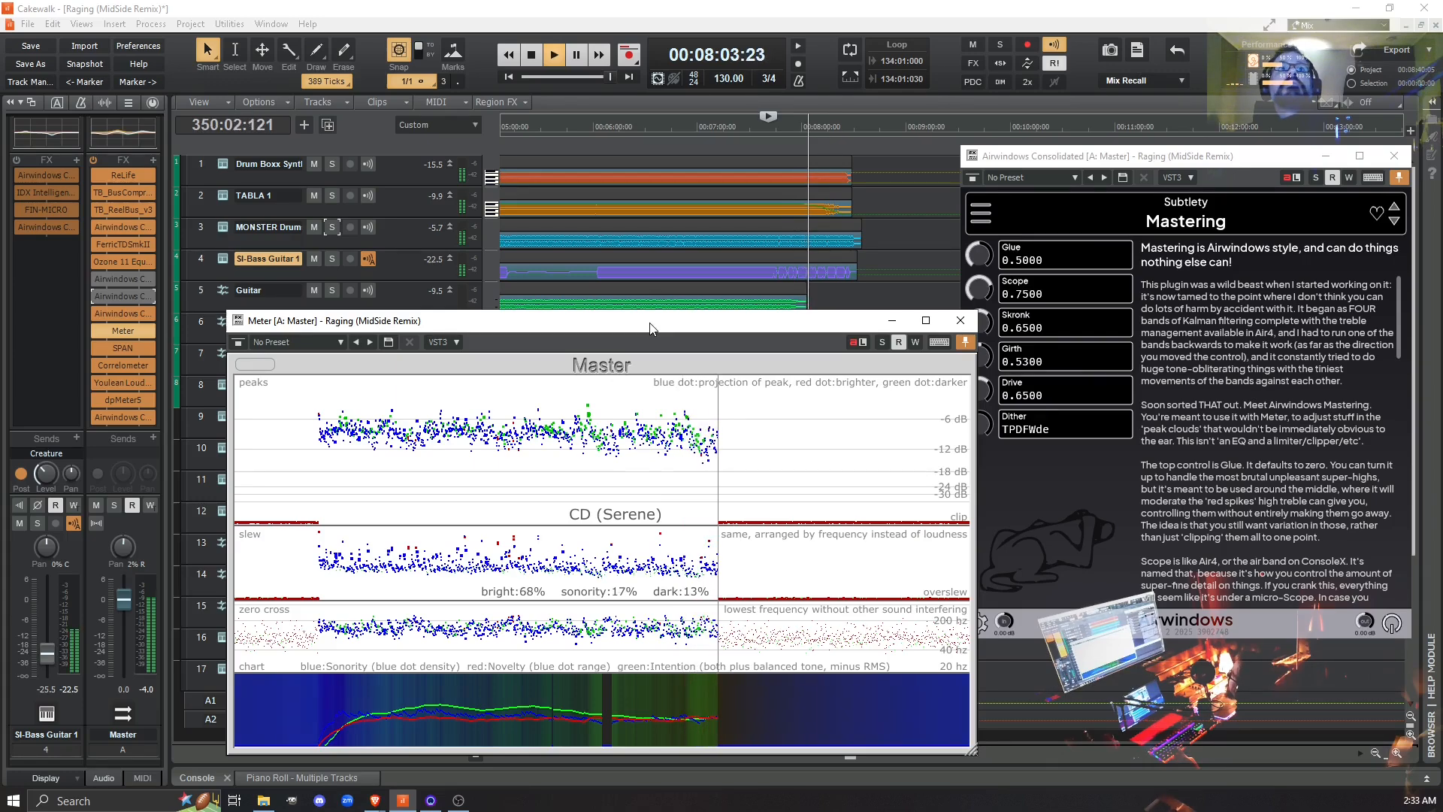
drag(629, 329, 610, 165)
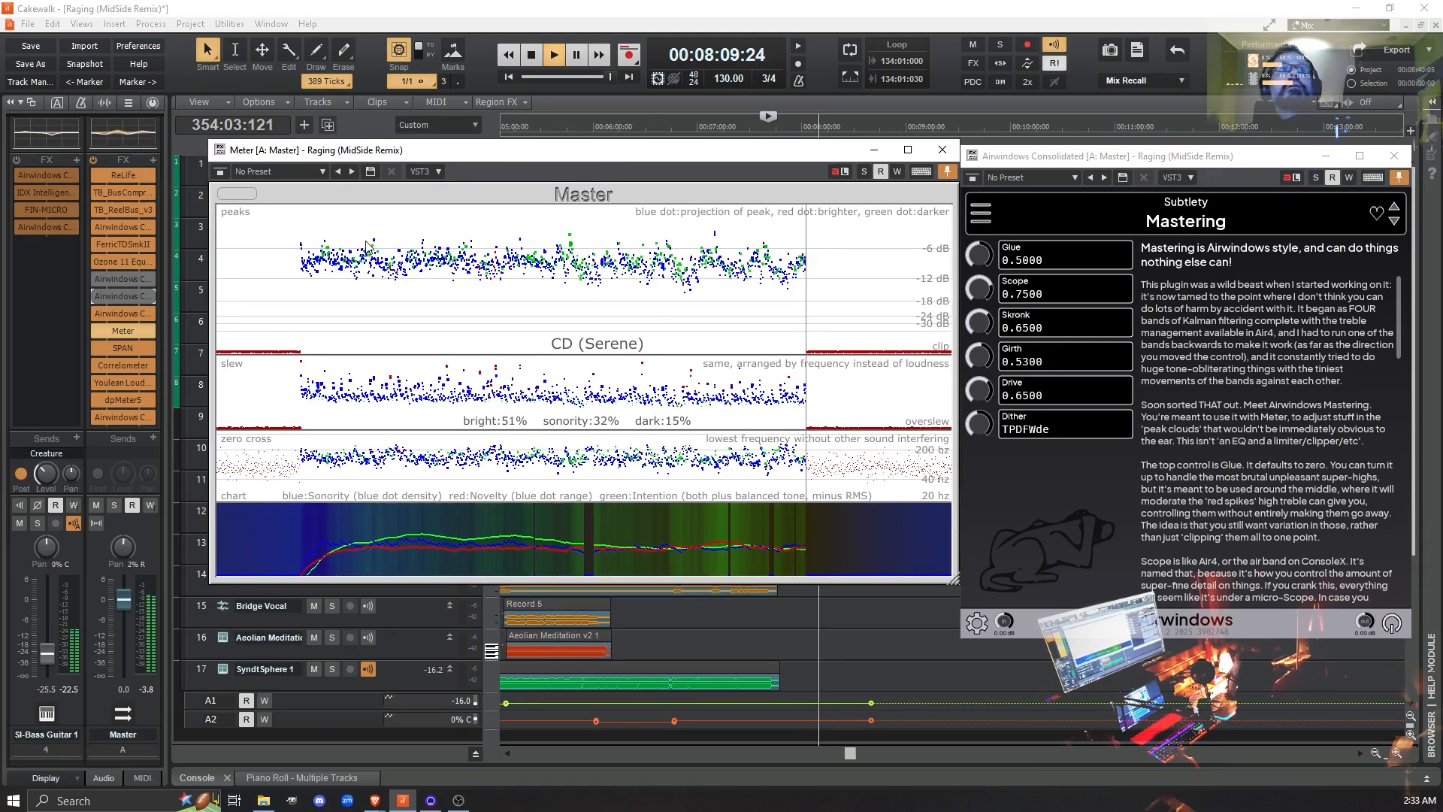
- Enable Mastering and Air4 on the Master bus during playback of the closing section
click(94, 282)
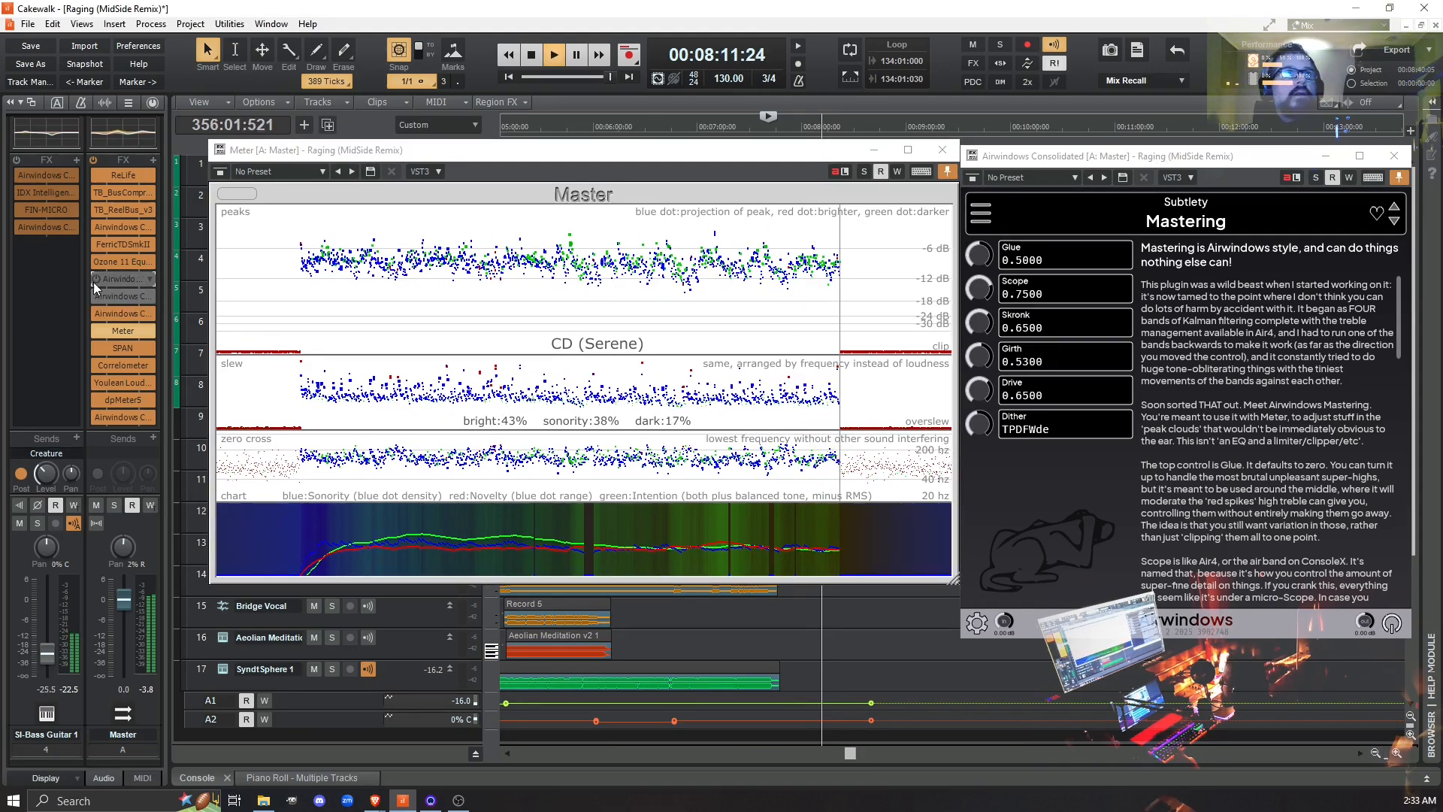
click(97, 296)
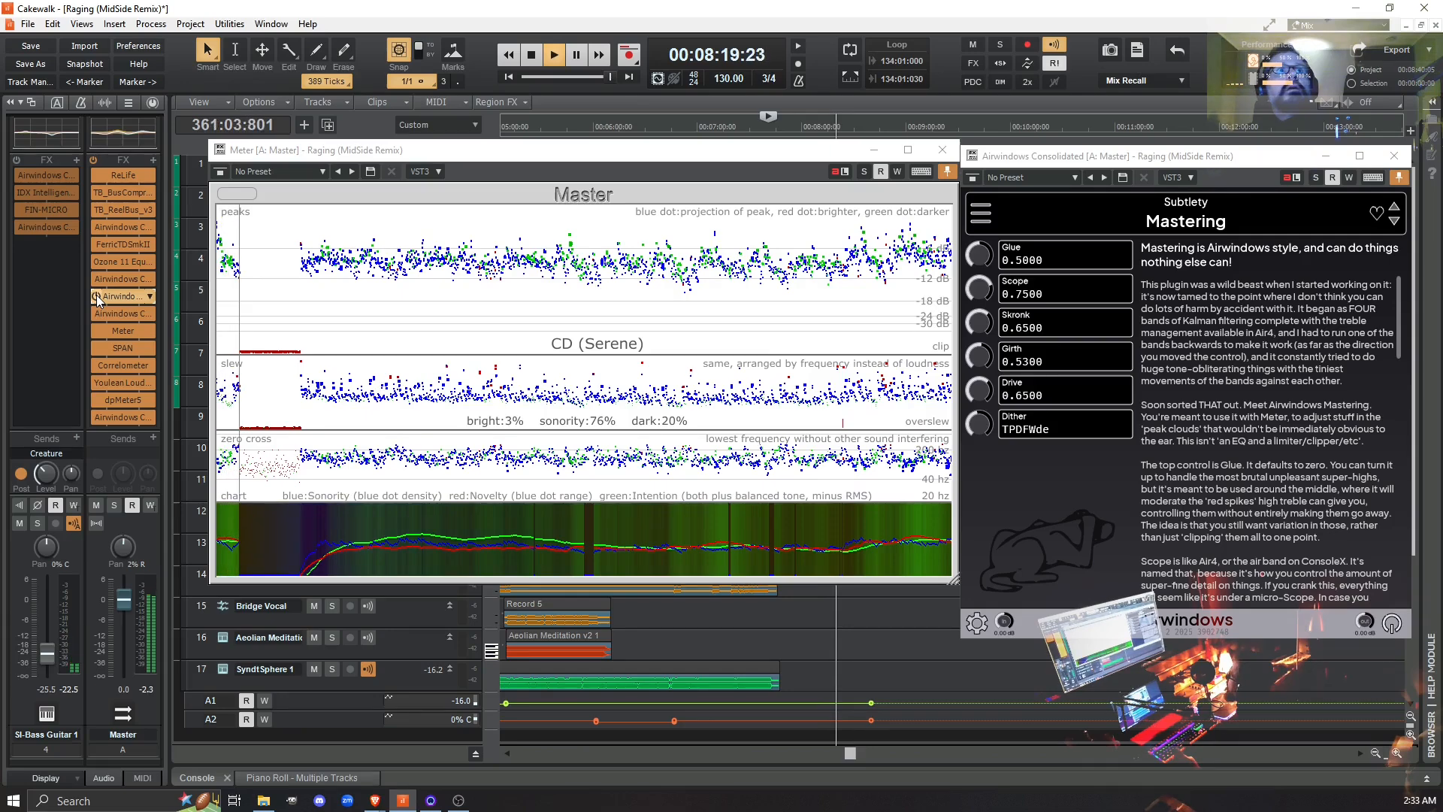
- Compare the closing section with Mastering and Air4 bypassed and re-enabled on the Master bus, and stop playback
drag(96, 294, 95, 281)
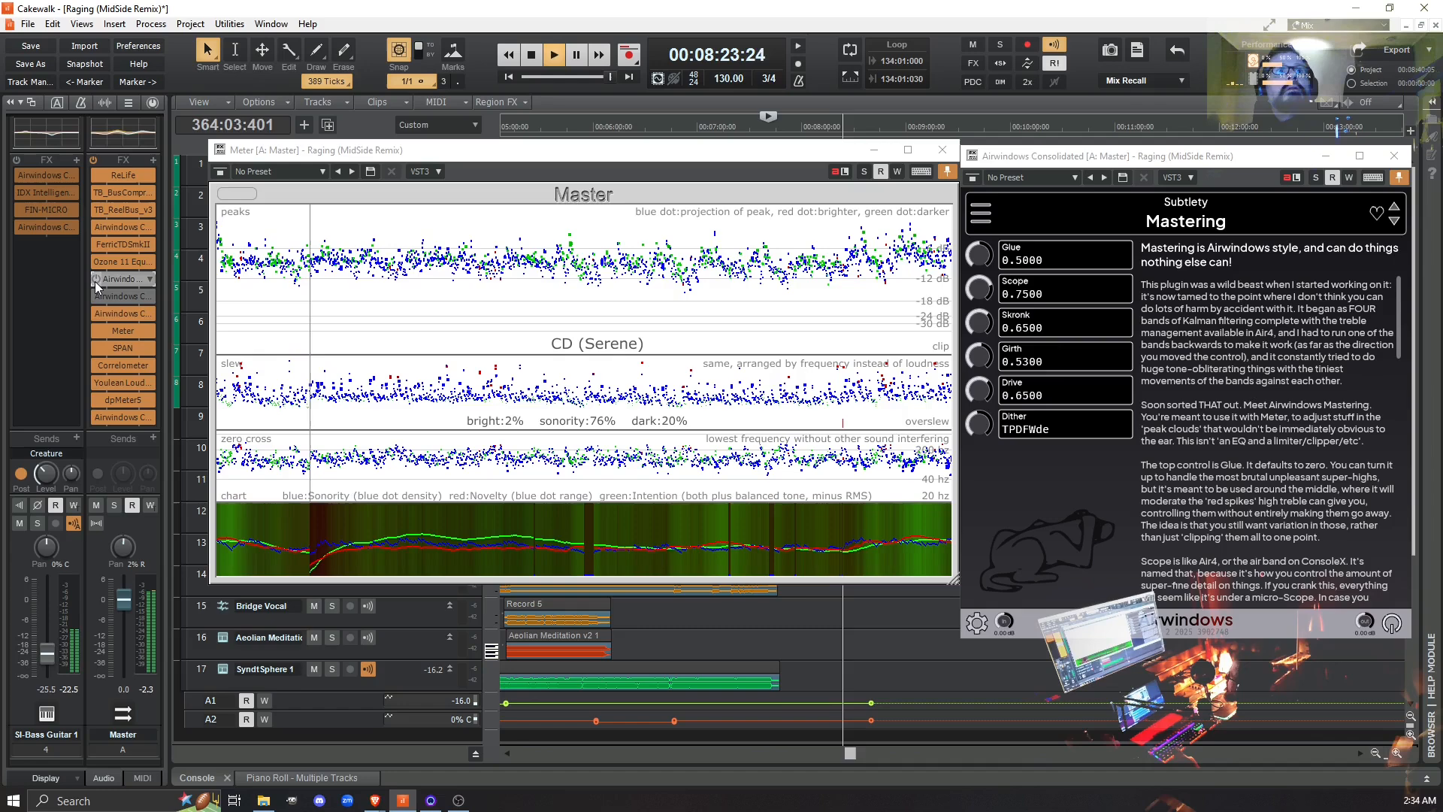
drag(92, 281, 93, 291)
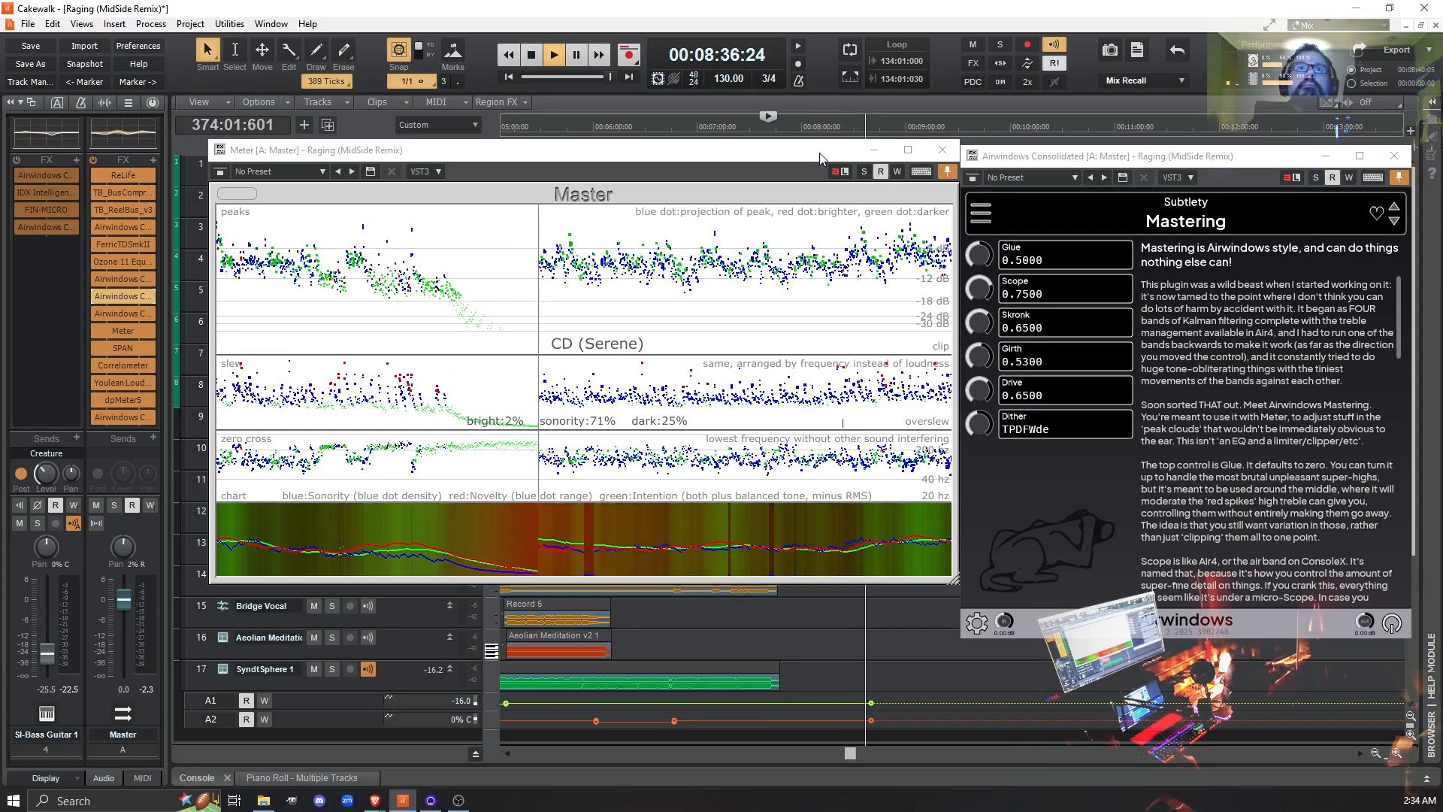
key(space)
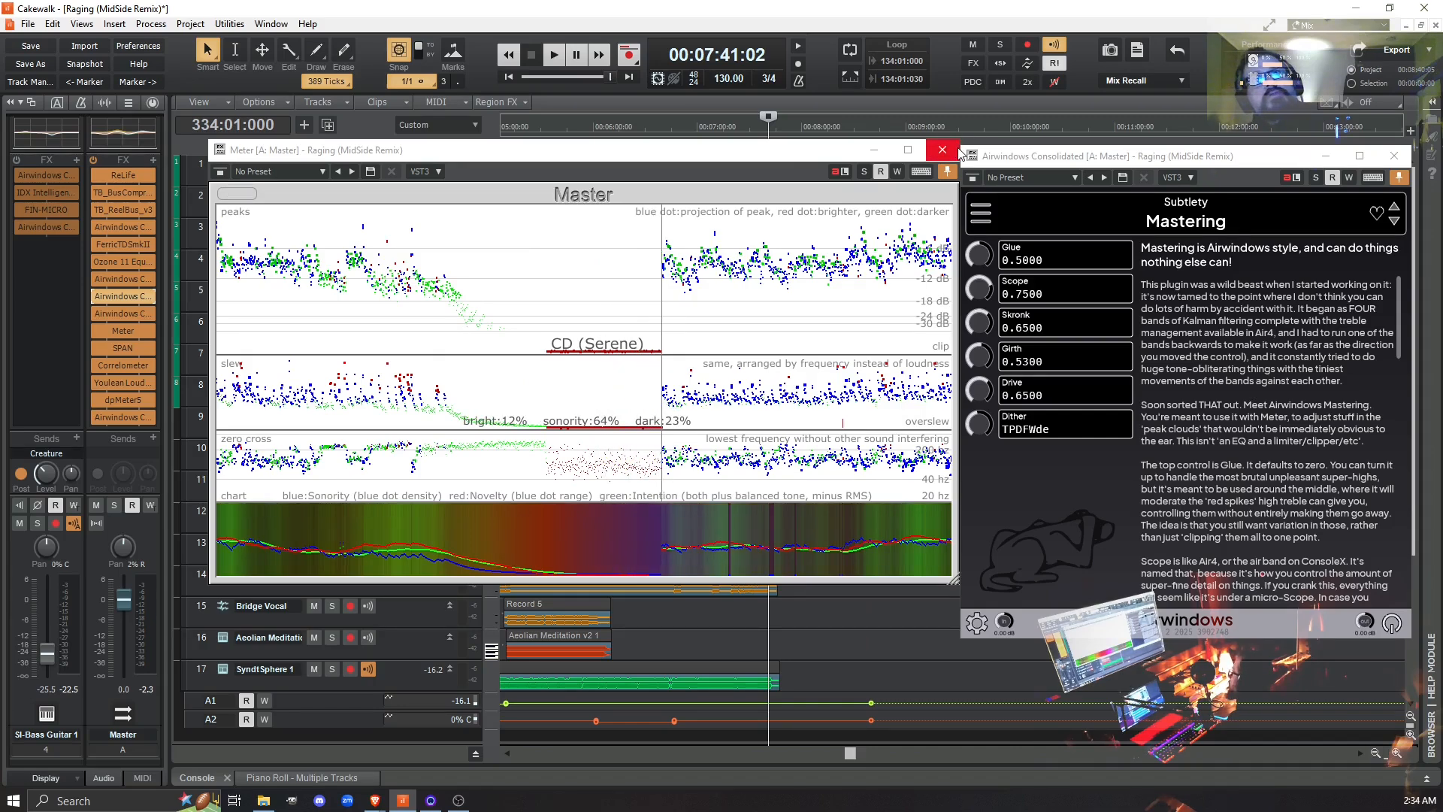
- Align the Mastering window with the Meter window and read through its description of the Glue, Scope, Skronk, Girth and Dither controls
click(992, 154)
drag(992, 154, 997, 149)
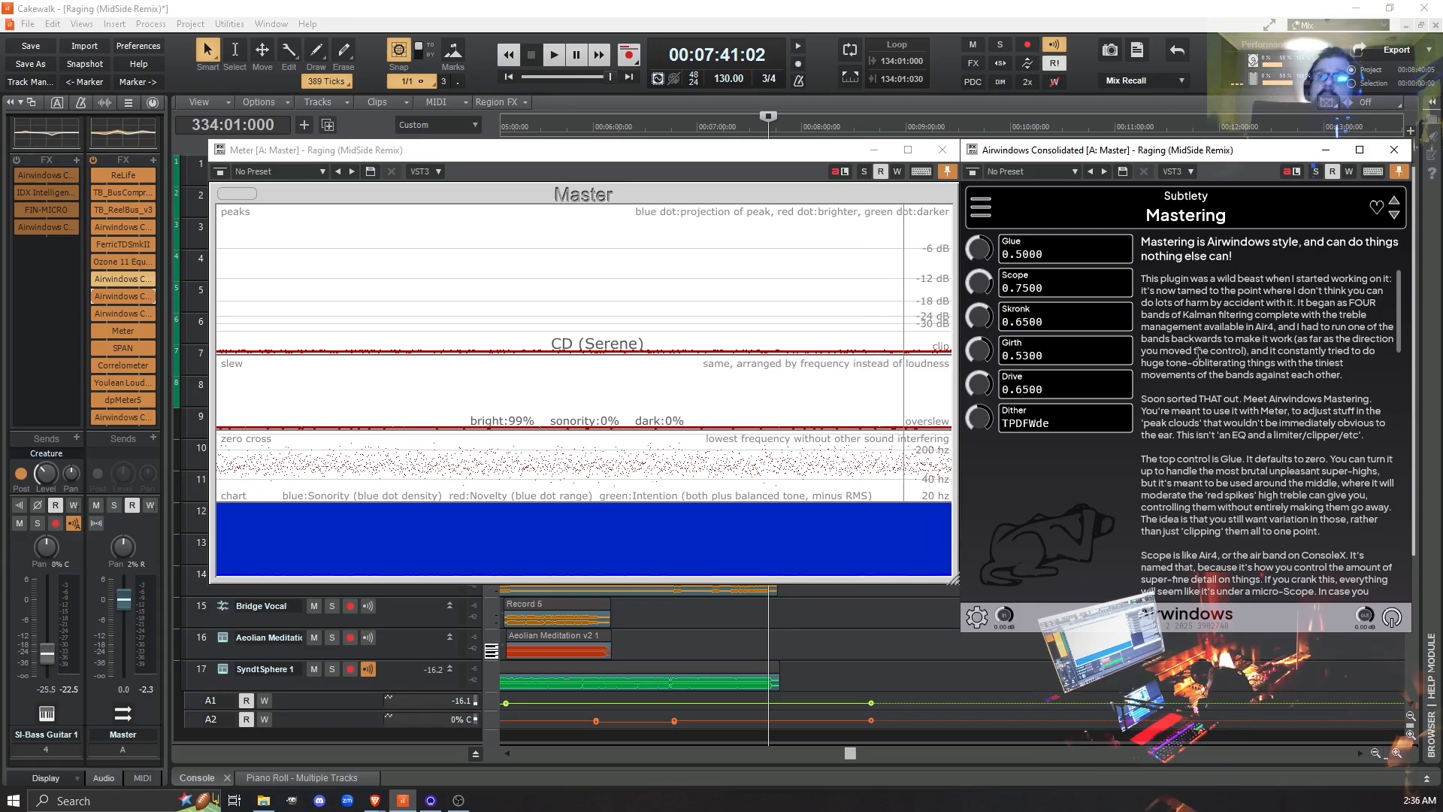
scroll(1219, 348, down, 10)
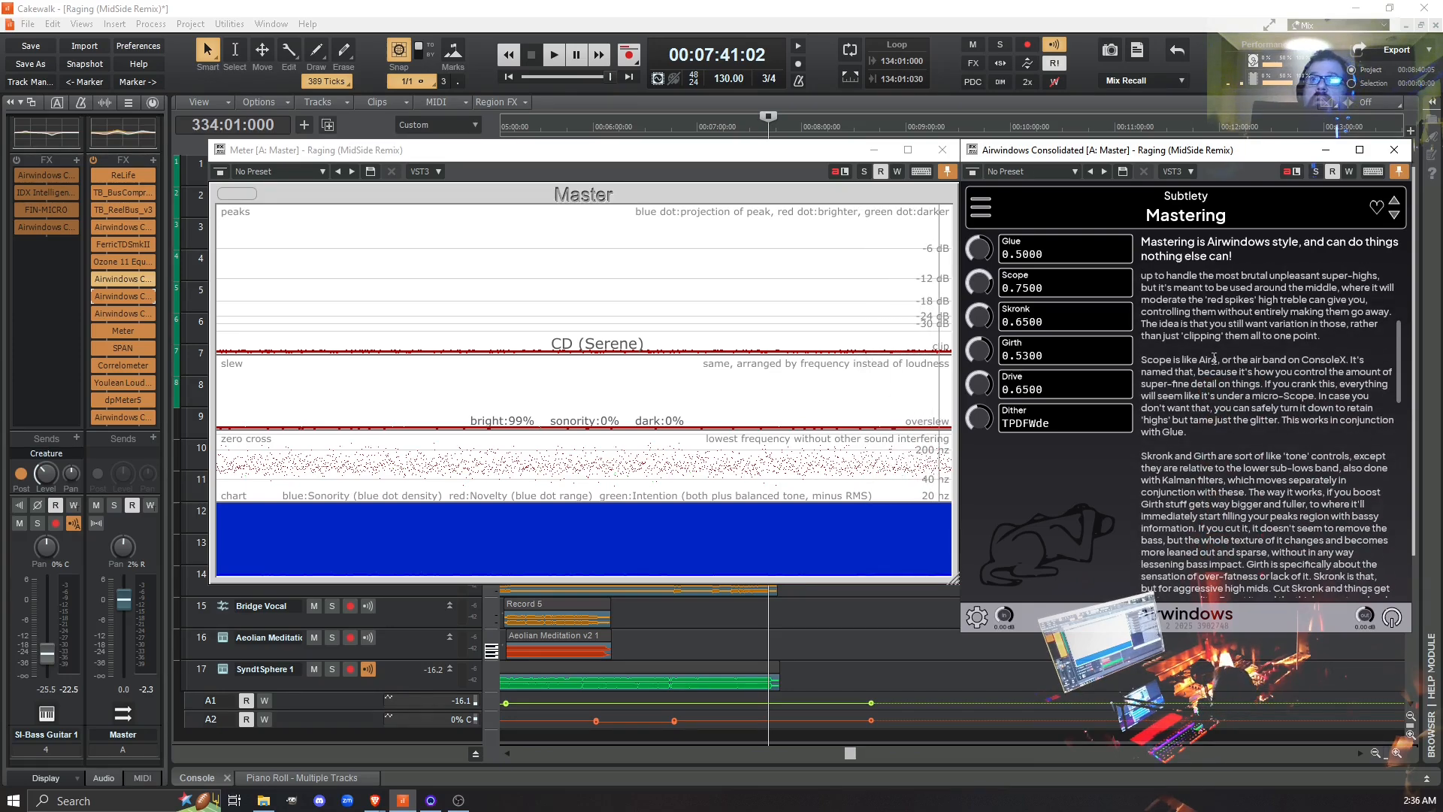
scroll(1214, 393, down, 5)
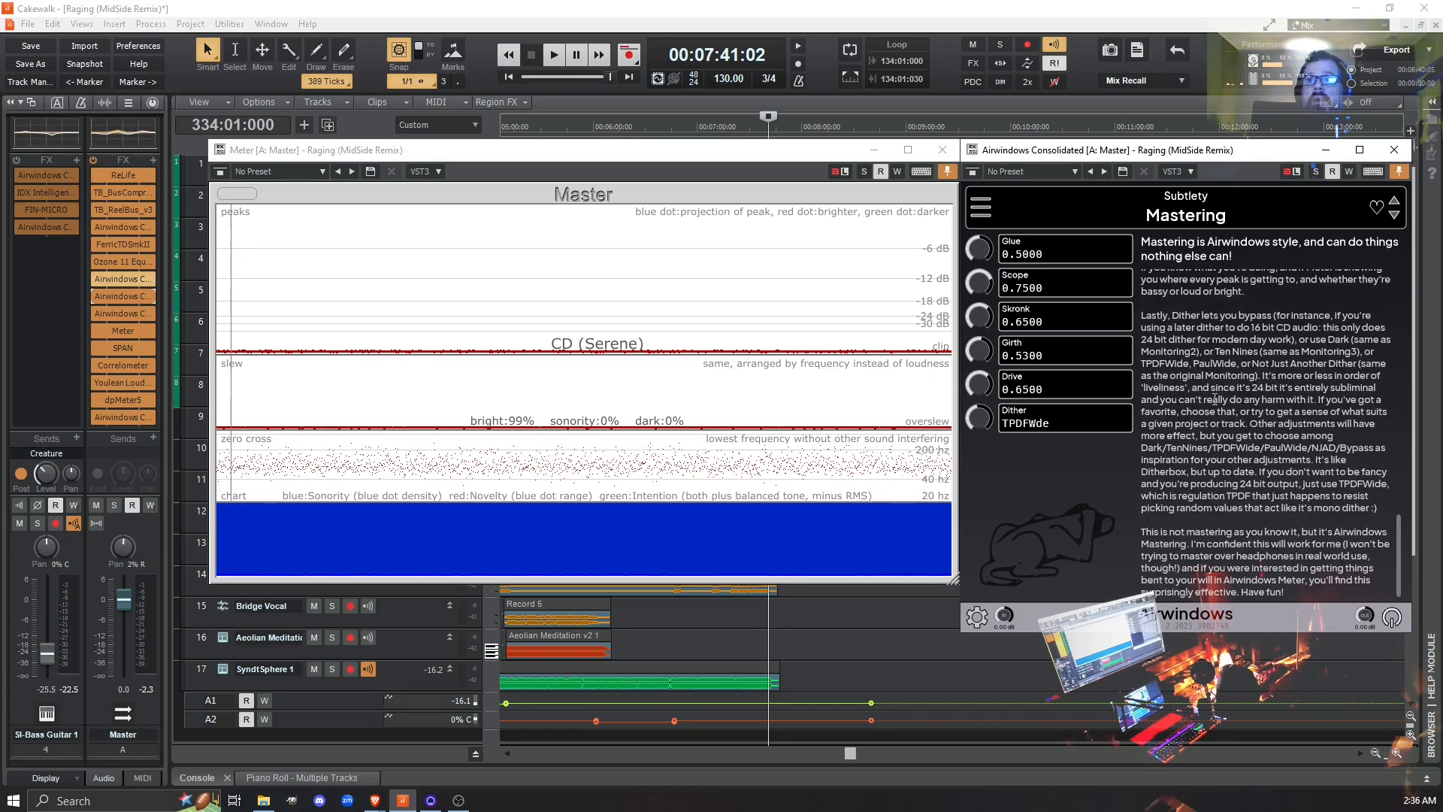
scroll(1230, 498, up, 15)
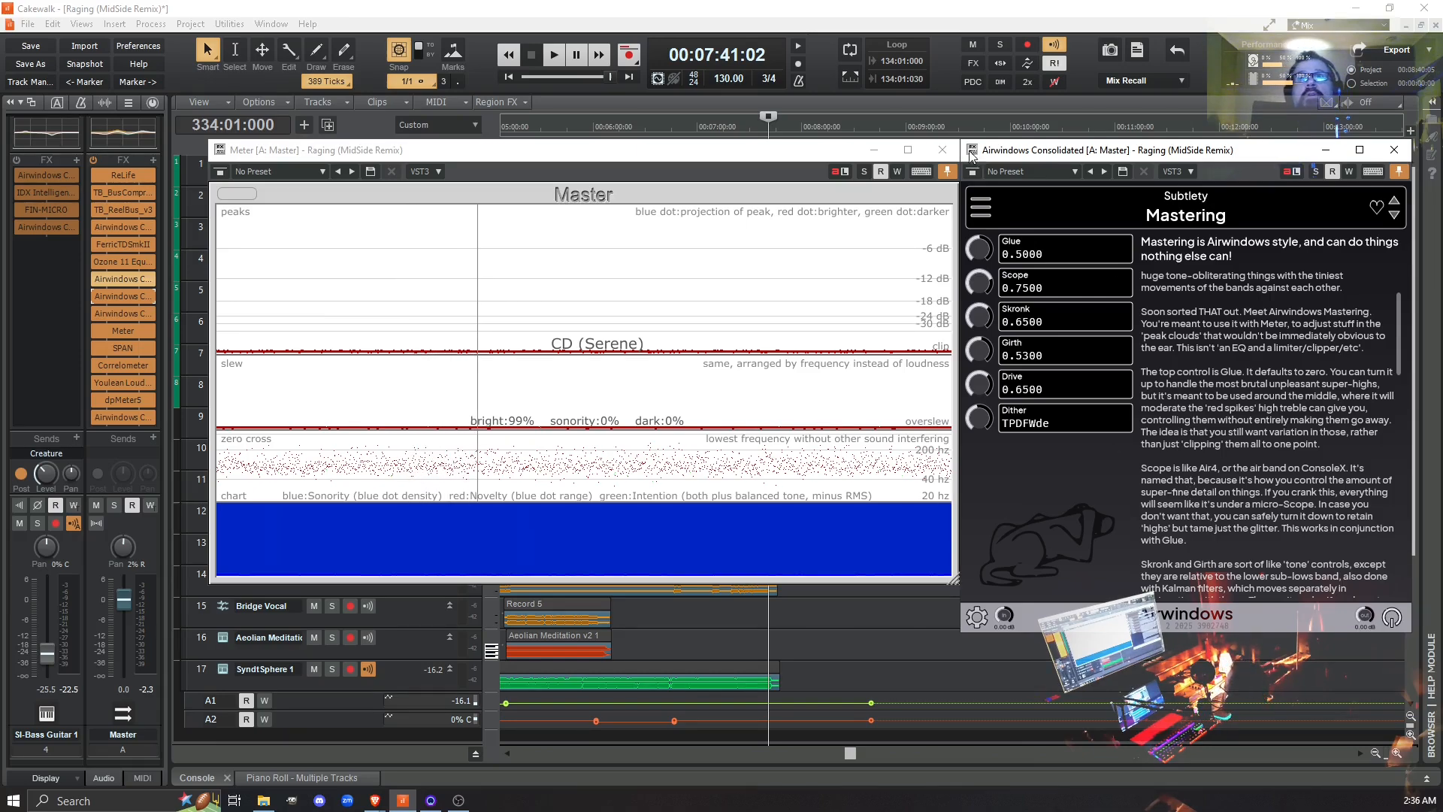
- Close the Meter and Mastering plugin windows and return the playhead to the start of the project
click(949, 150)
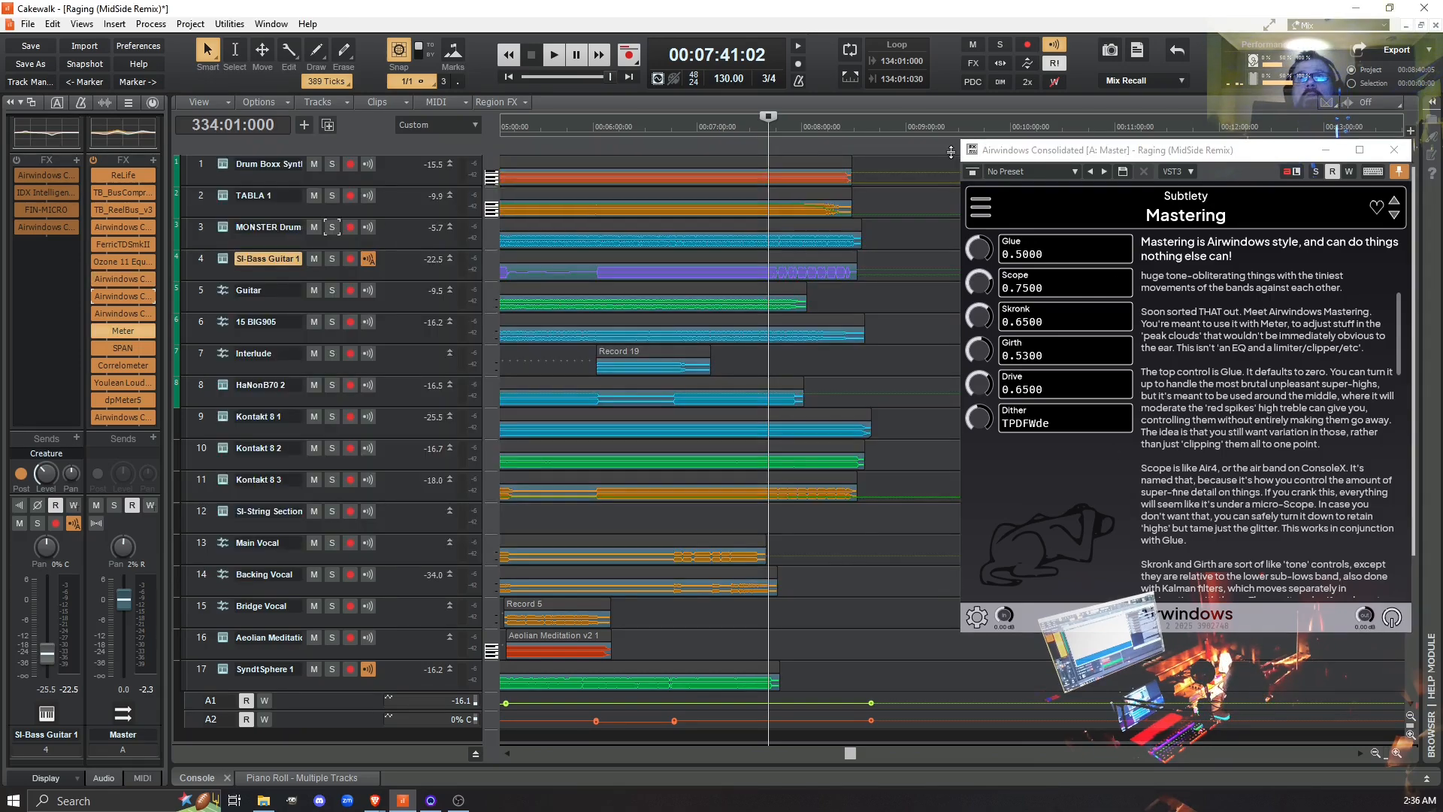
drag(1141, 153, 885, 157)
click(1136, 156)
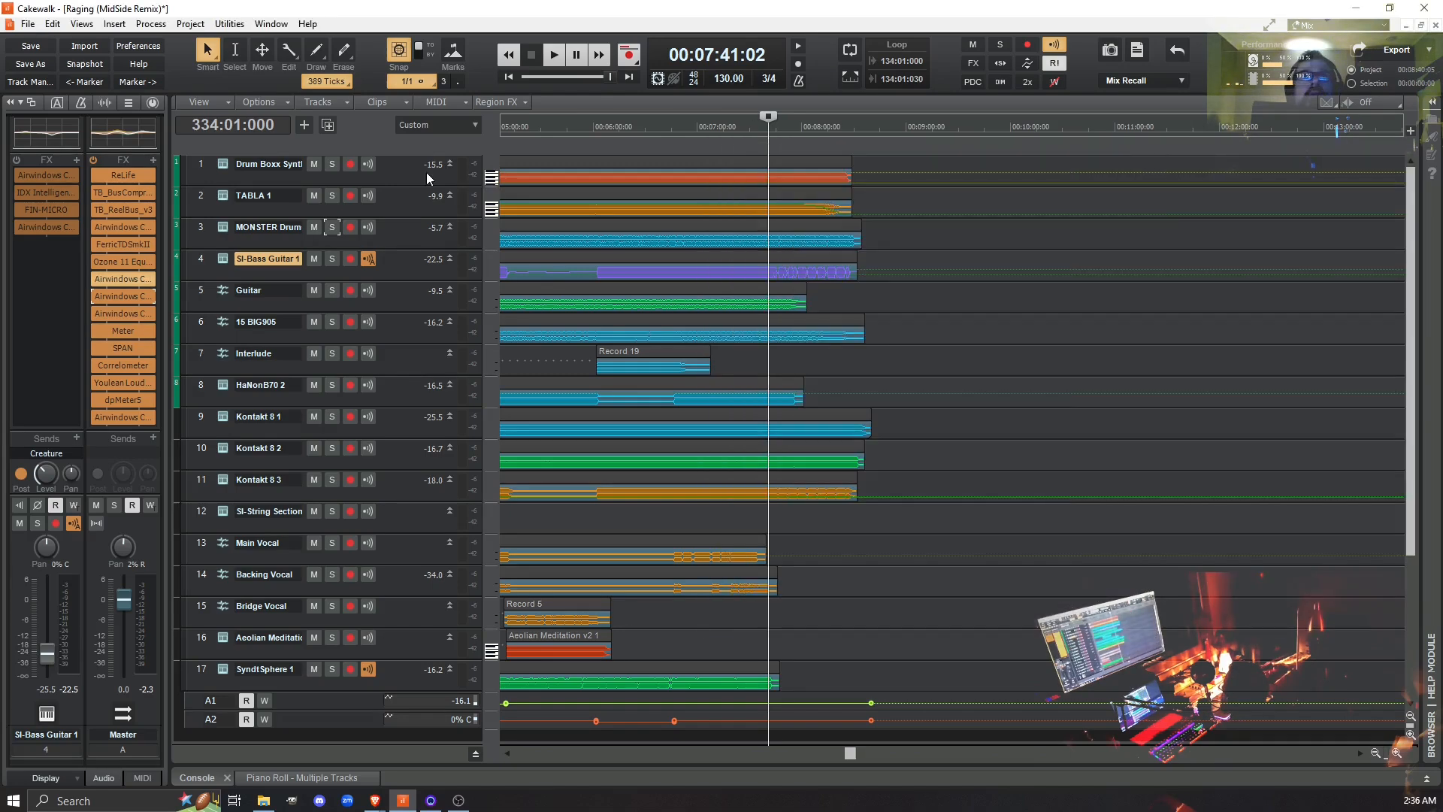
click(511, 79)
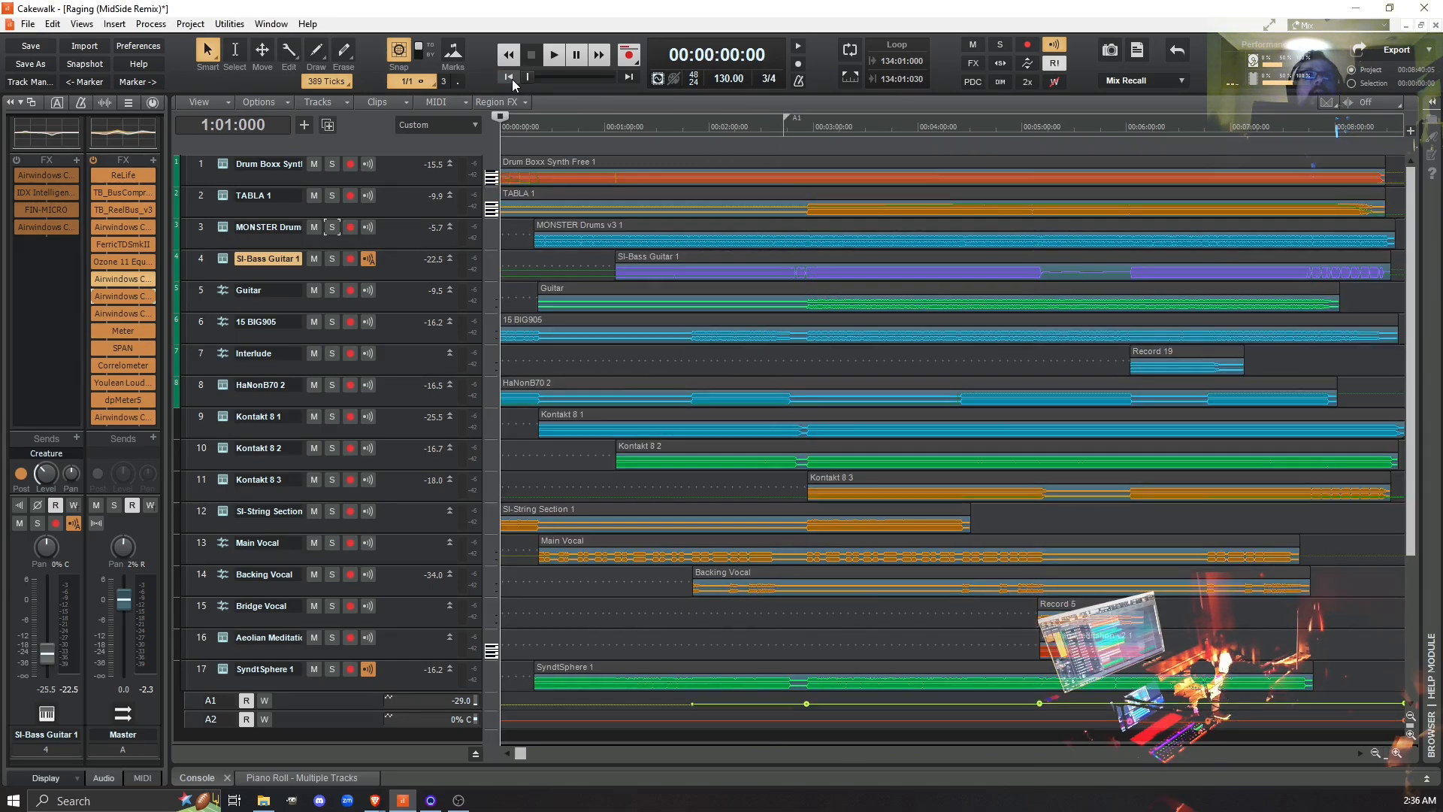